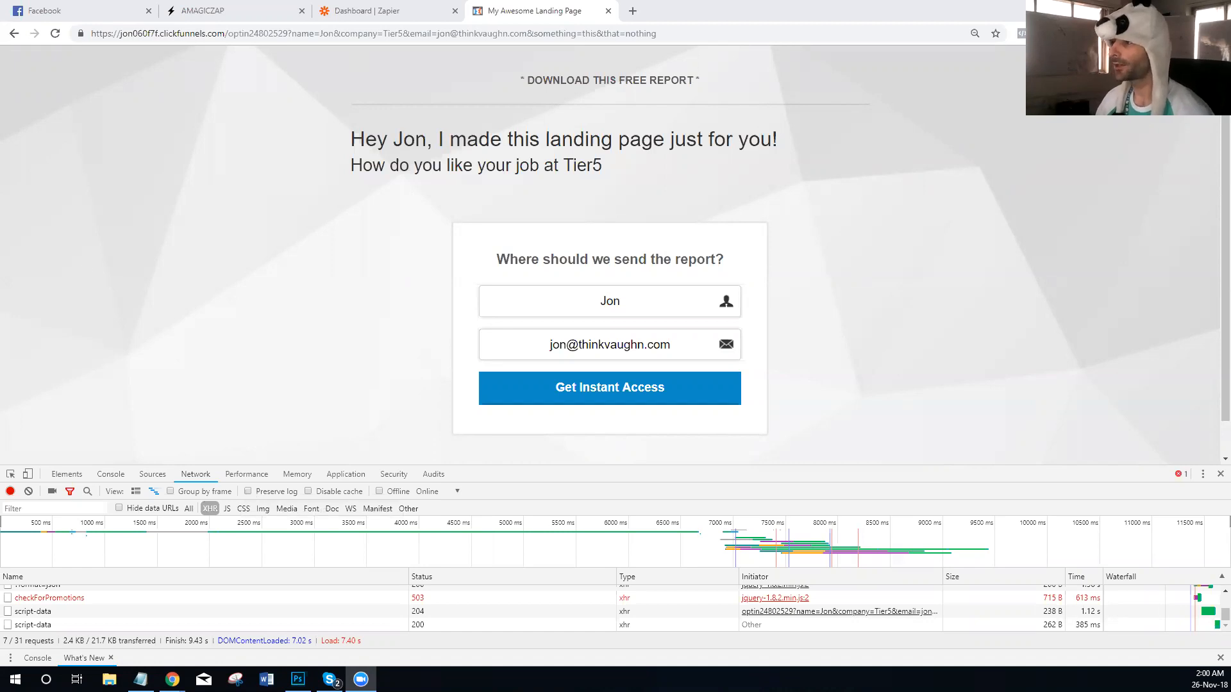
Switch to Zapier, create a new zap and choose Magic App RESTHooks as its trigger app.
{"action": "left_click", "coordinate": [395, 10]}
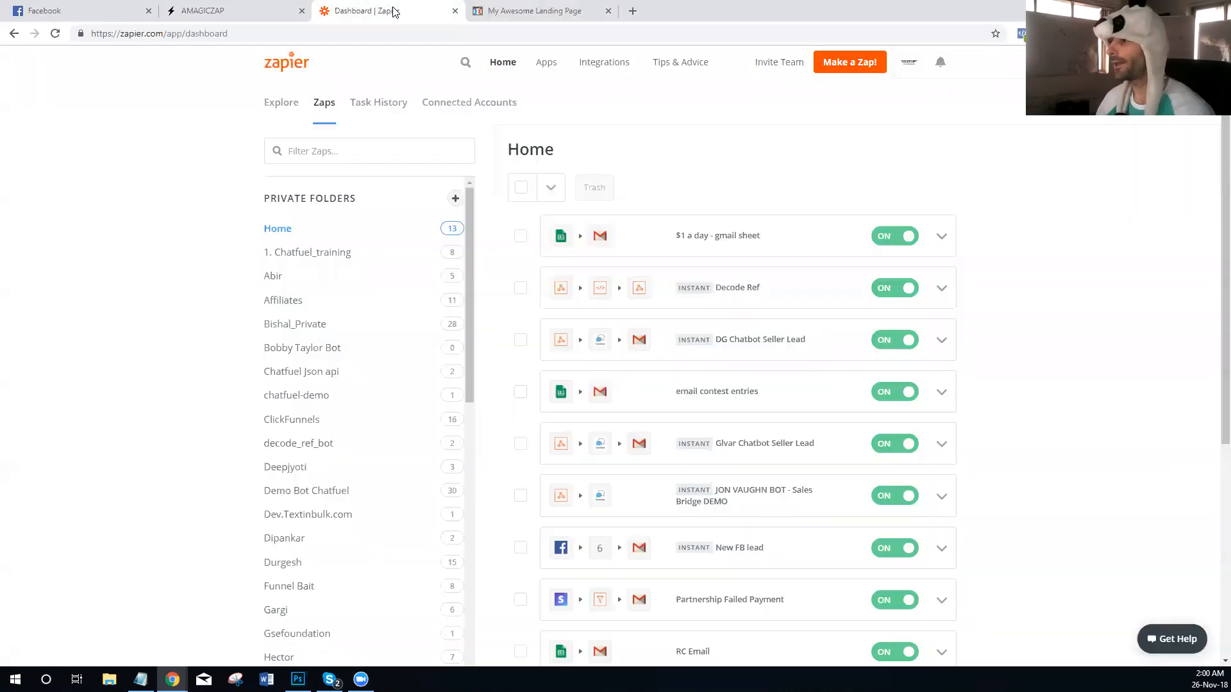
{"action": "left_click", "coordinate": [837, 63]}
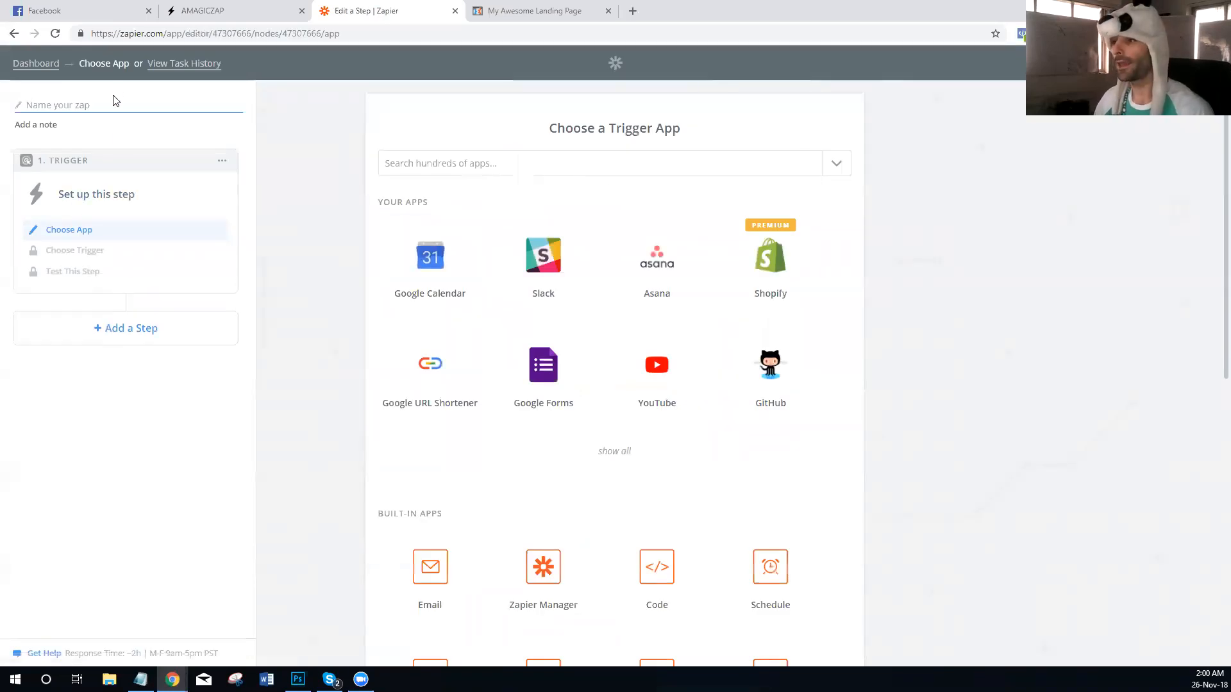
{"action": "left_click", "coordinate": [444, 164]}
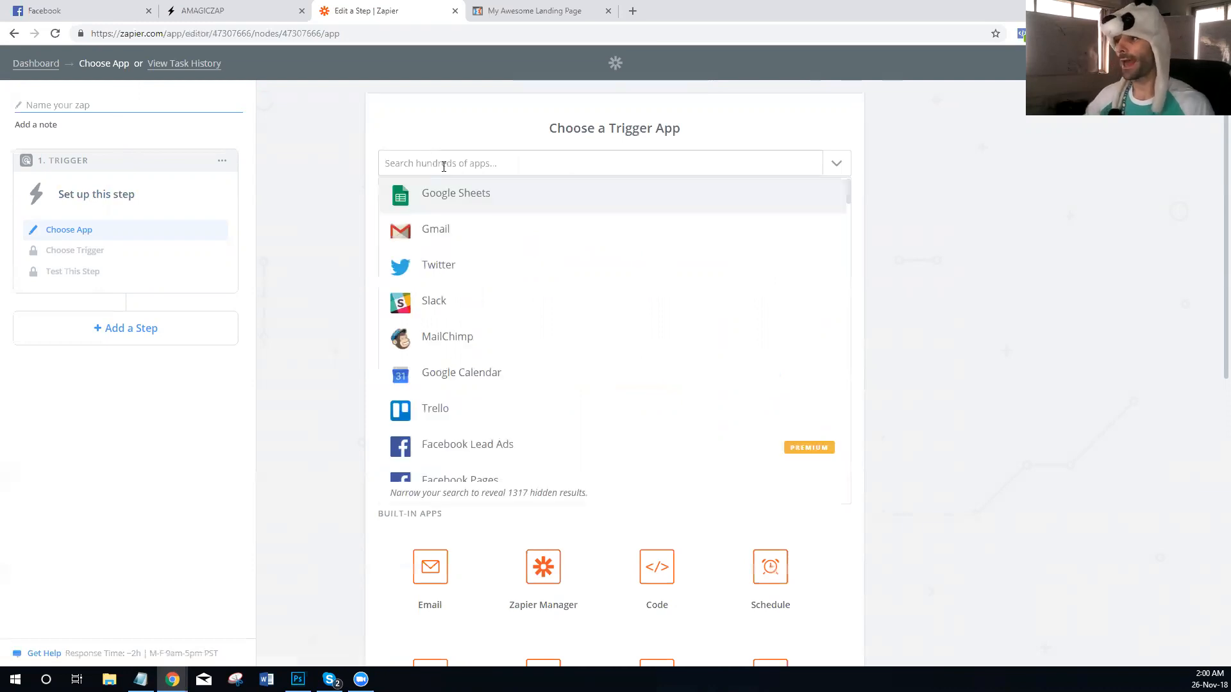
{"action": "type", "text": "magic"}
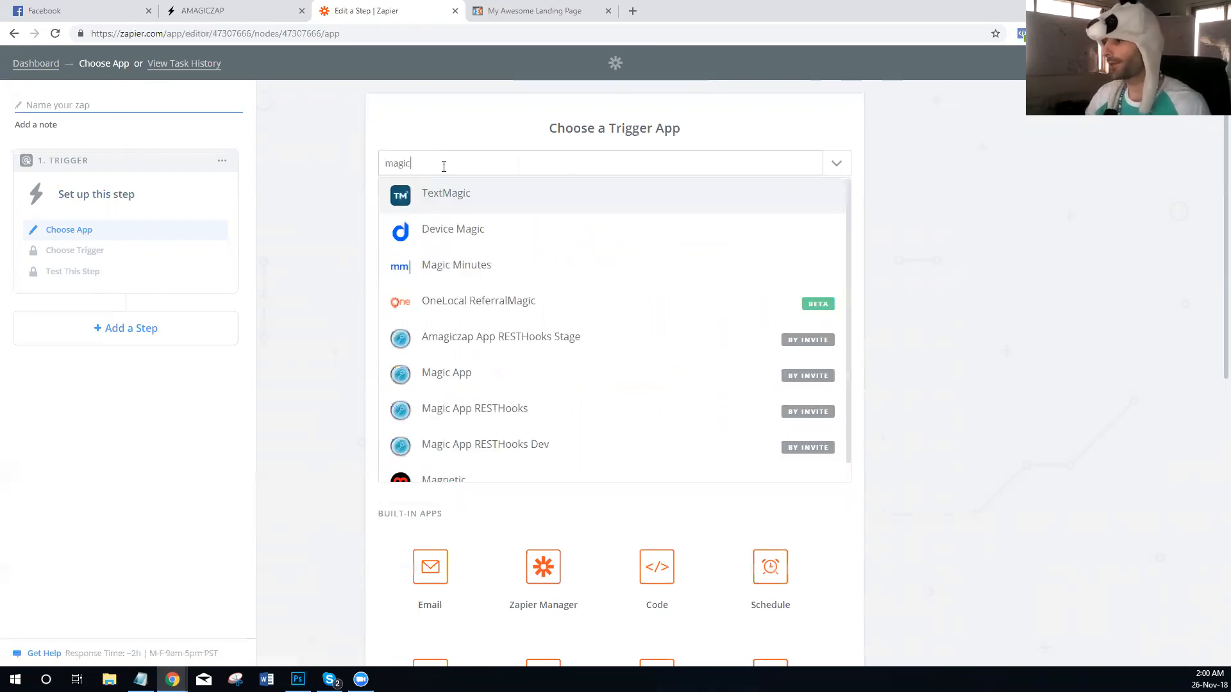
{"action": "scroll", "coordinate": [471, 449], "scroll_direction": "down", "scroll_amount": 1}
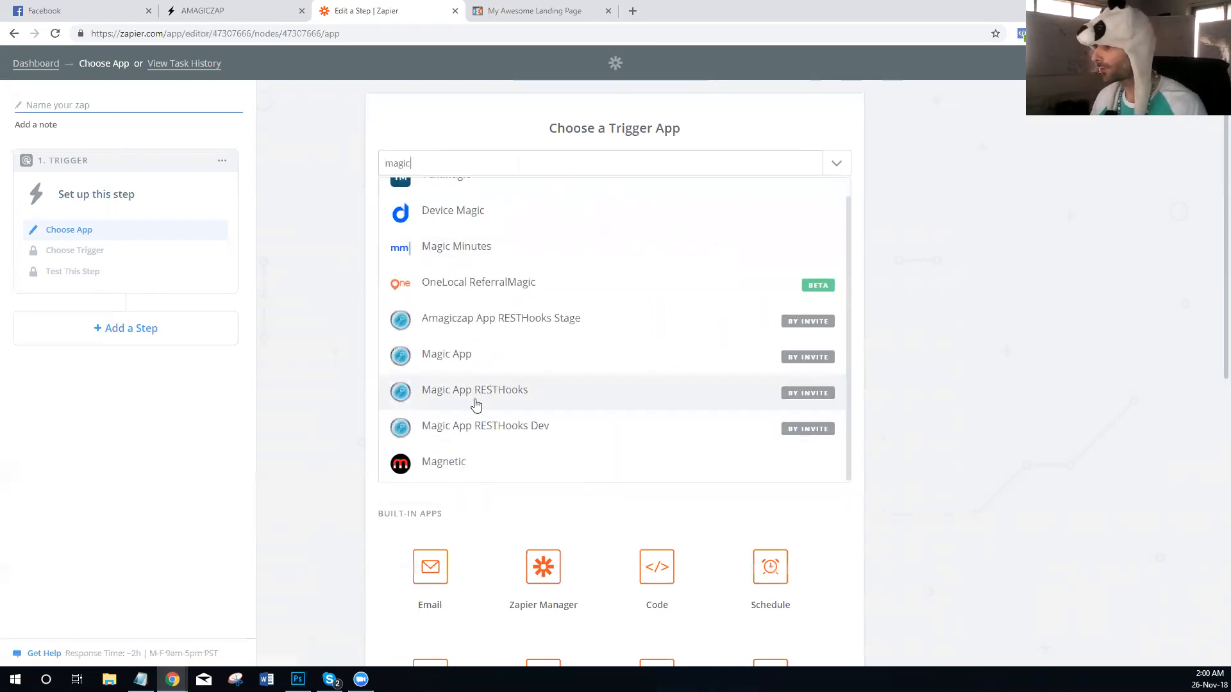
{"action": "left_click", "coordinate": [476, 405]}
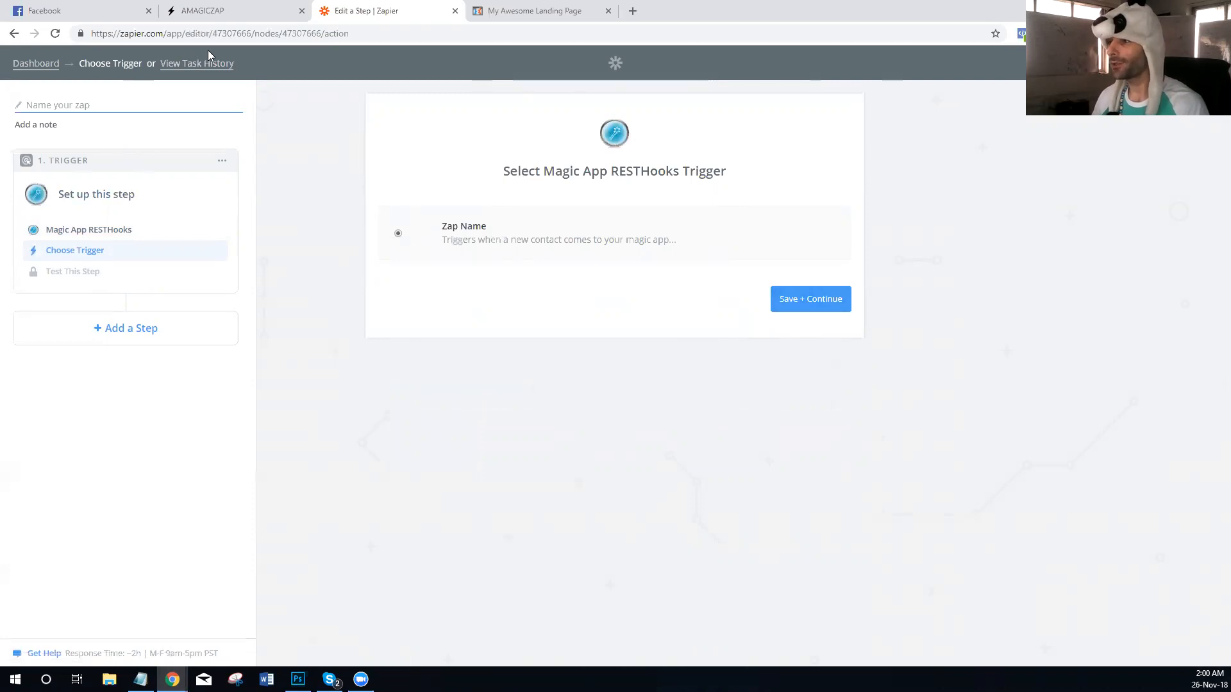
Switch to Magic Zap, open the page with the Zapier API key and copy the Zapier invite link.
{"action": "left_click", "coordinate": [268, 10]}
{"action": "left_click", "coordinate": [1184, 62]}
{"action": "left_click", "coordinate": [1145, 107]}
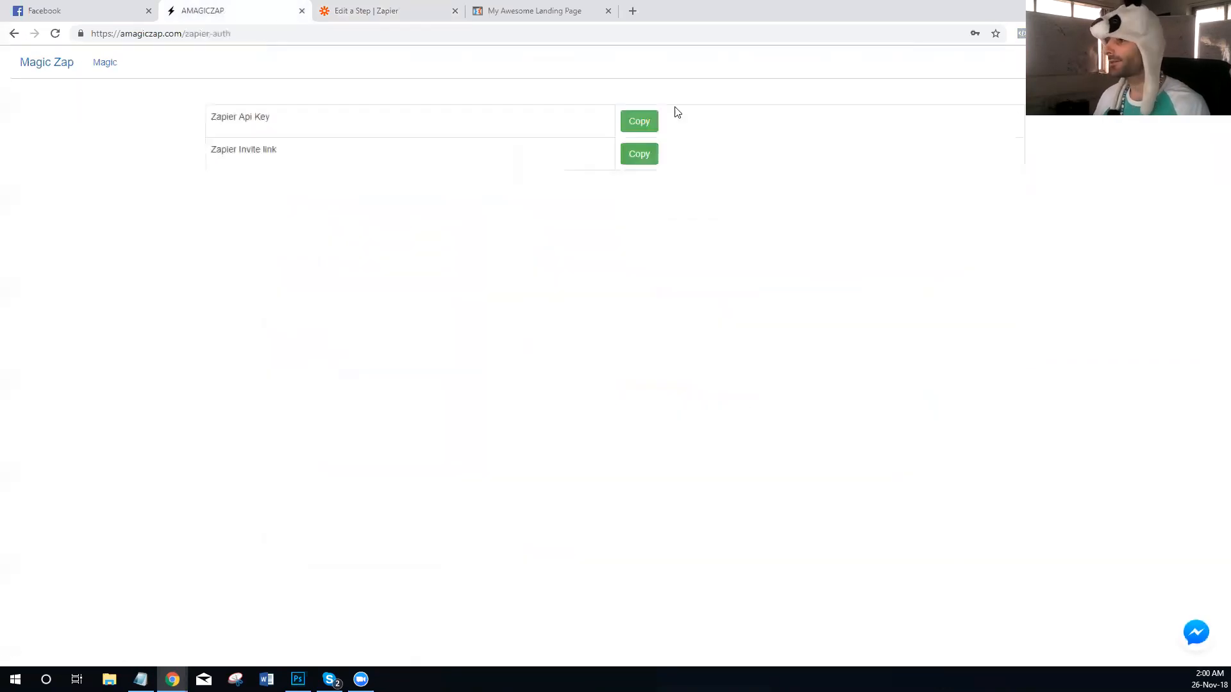
{"action": "left_click", "coordinate": [638, 156]}
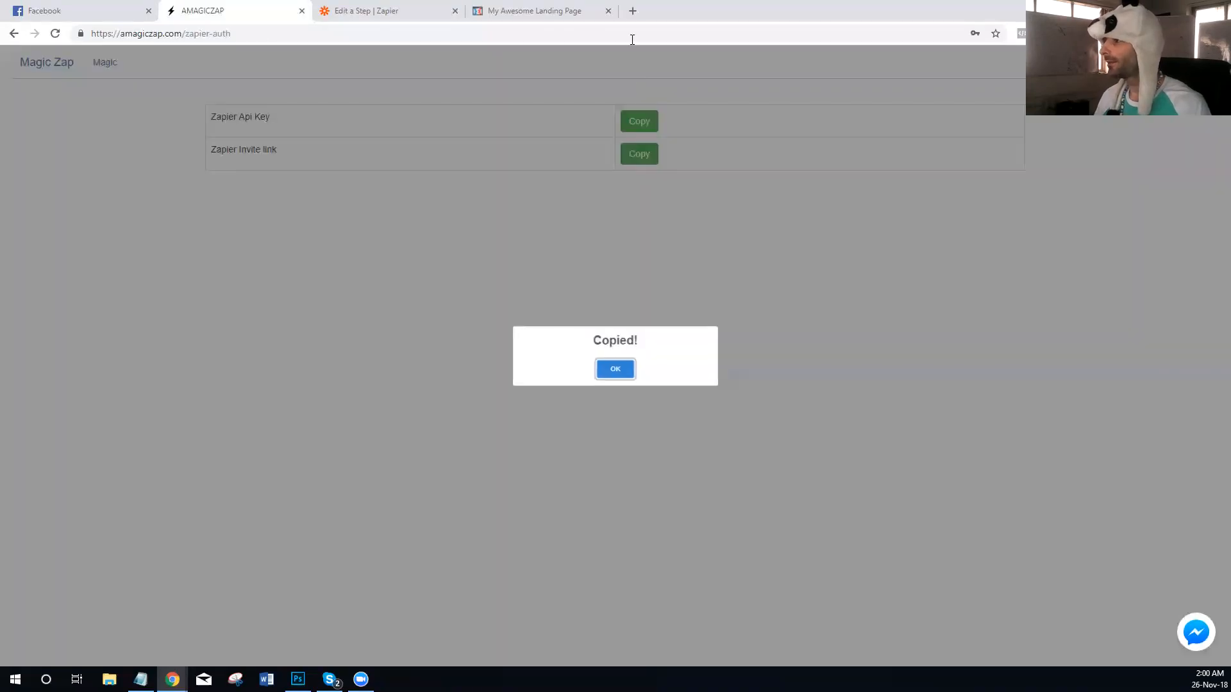
Paste the Zapier invite link into a new browser tab's address, discard that tab and dismiss the copy notice.
{"action": "left_click", "coordinate": [633, 11]}
{"action": "key", "text": "ctrl+v"}
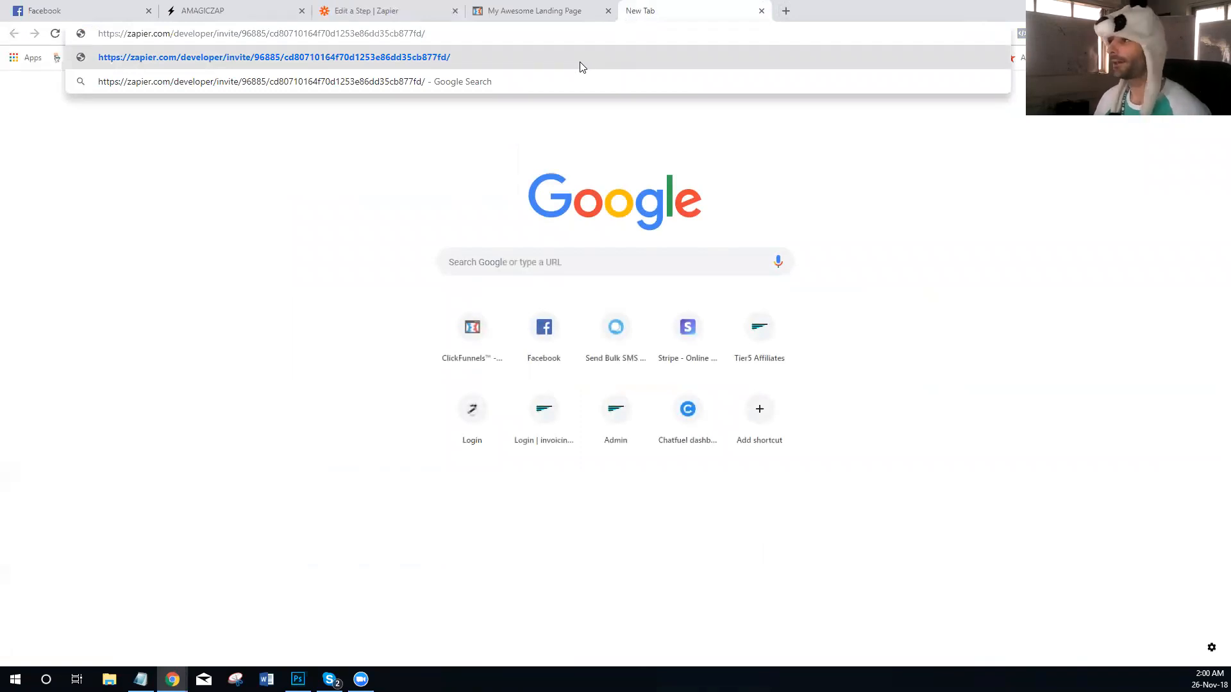
{"action": "left_click", "coordinate": [761, 11]}
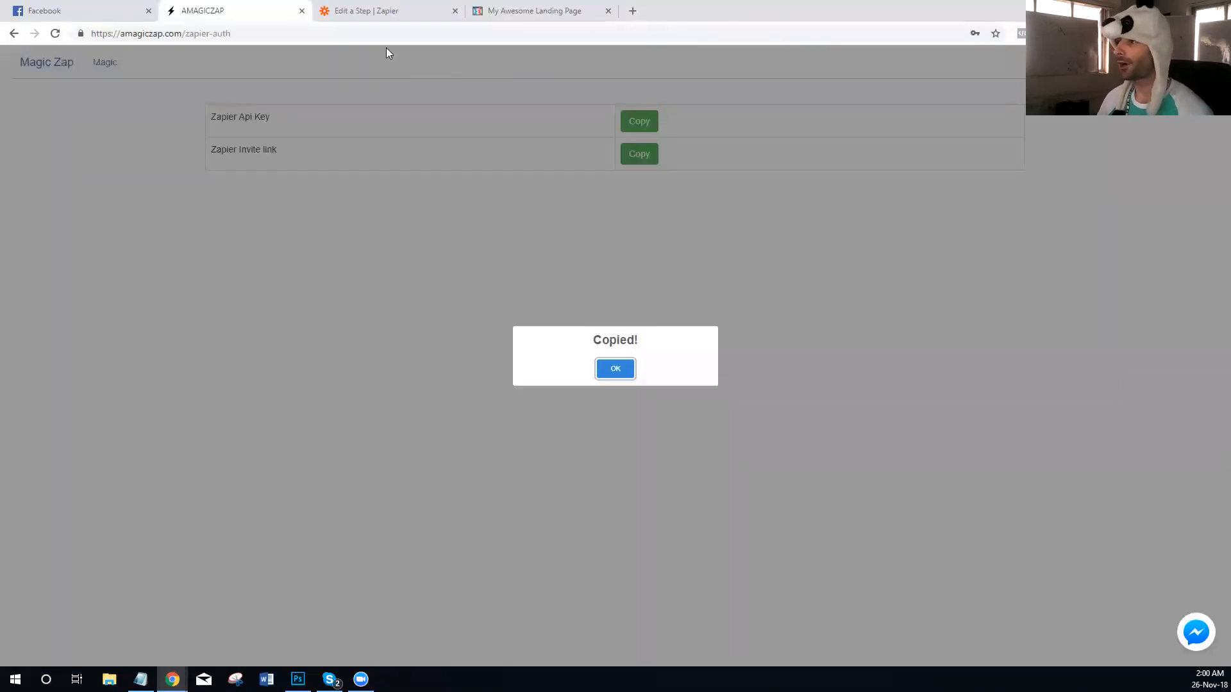
{"action": "left_click", "coordinate": [614, 370]}
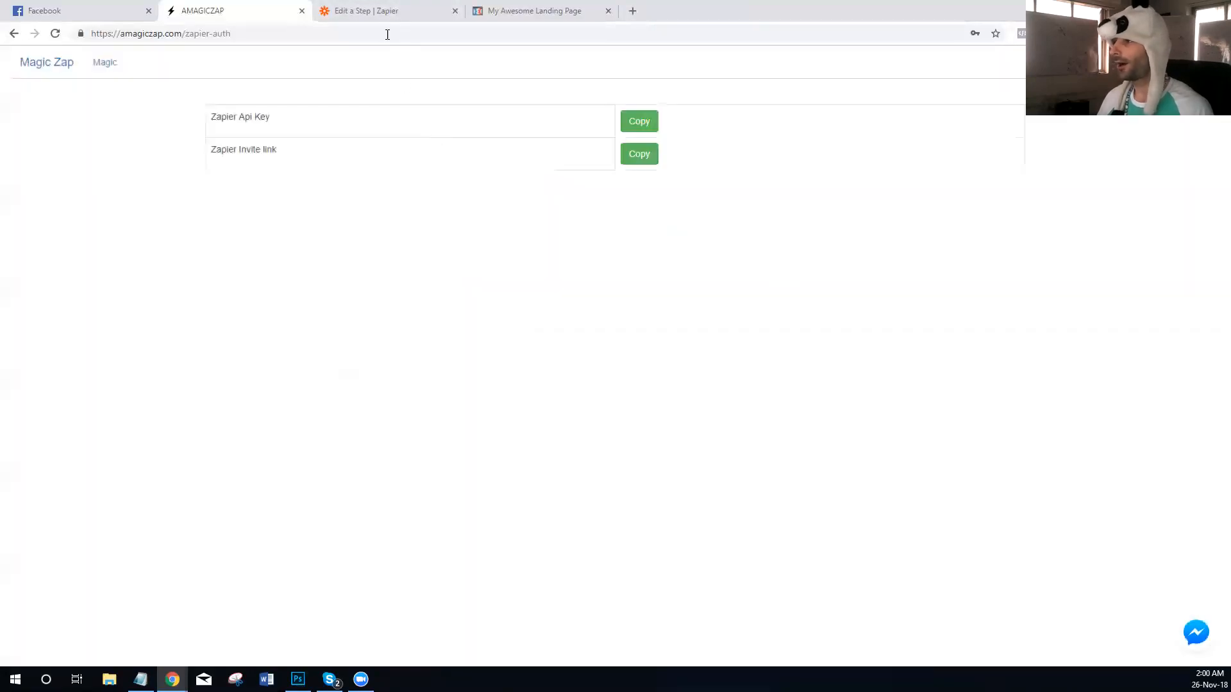
Return to the zap in Zapier, save the Zap Name trigger and go through the available Magic App RESTHooks accounts.
{"action": "left_click", "coordinate": [383, 16]}
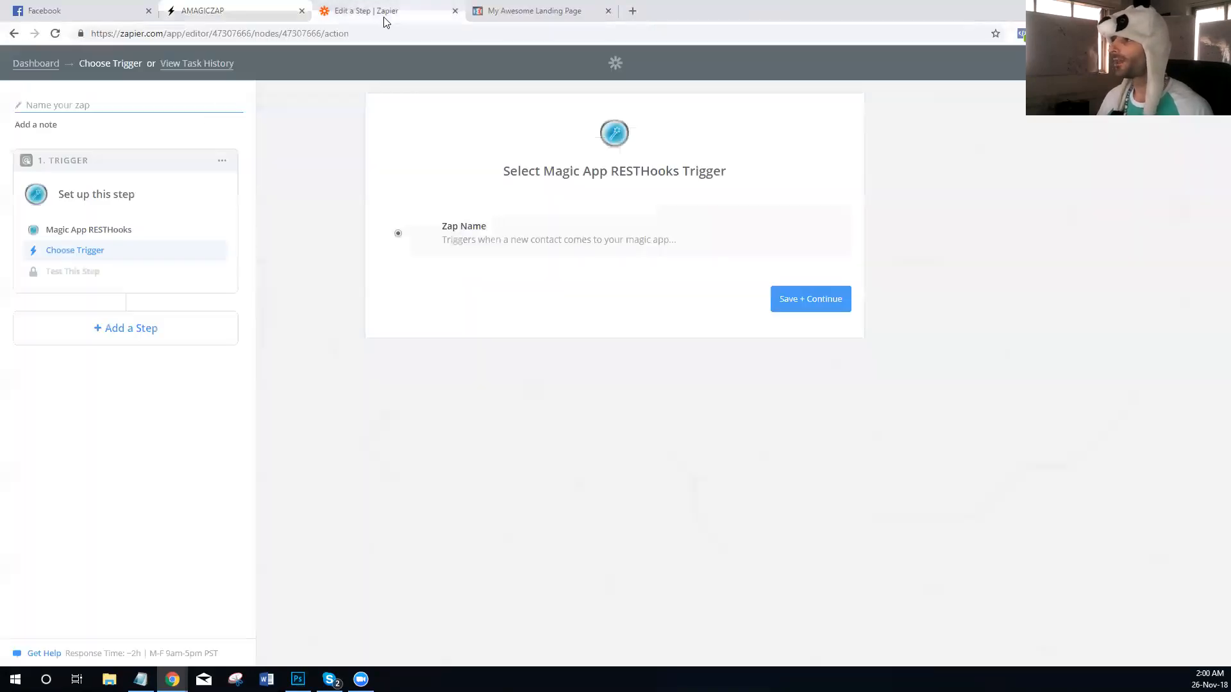
{"action": "left_click", "coordinate": [783, 298]}
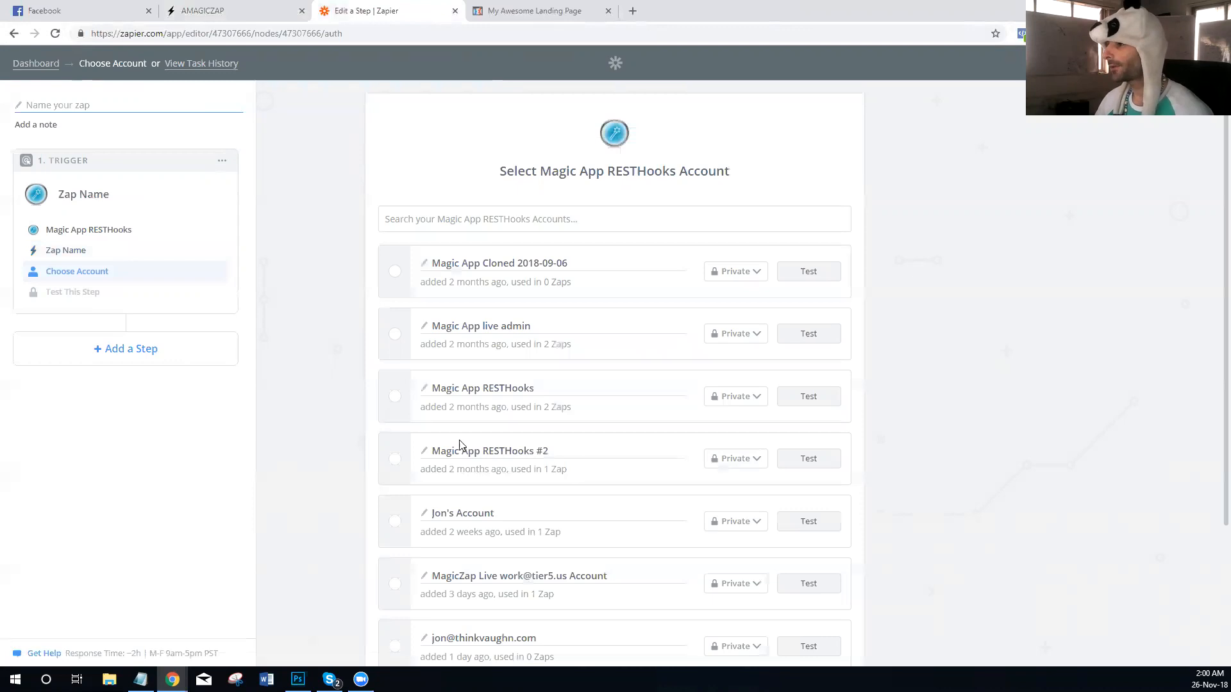
{"action": "scroll", "coordinate": [448, 492], "scroll_direction": "down", "scroll_amount": 3}
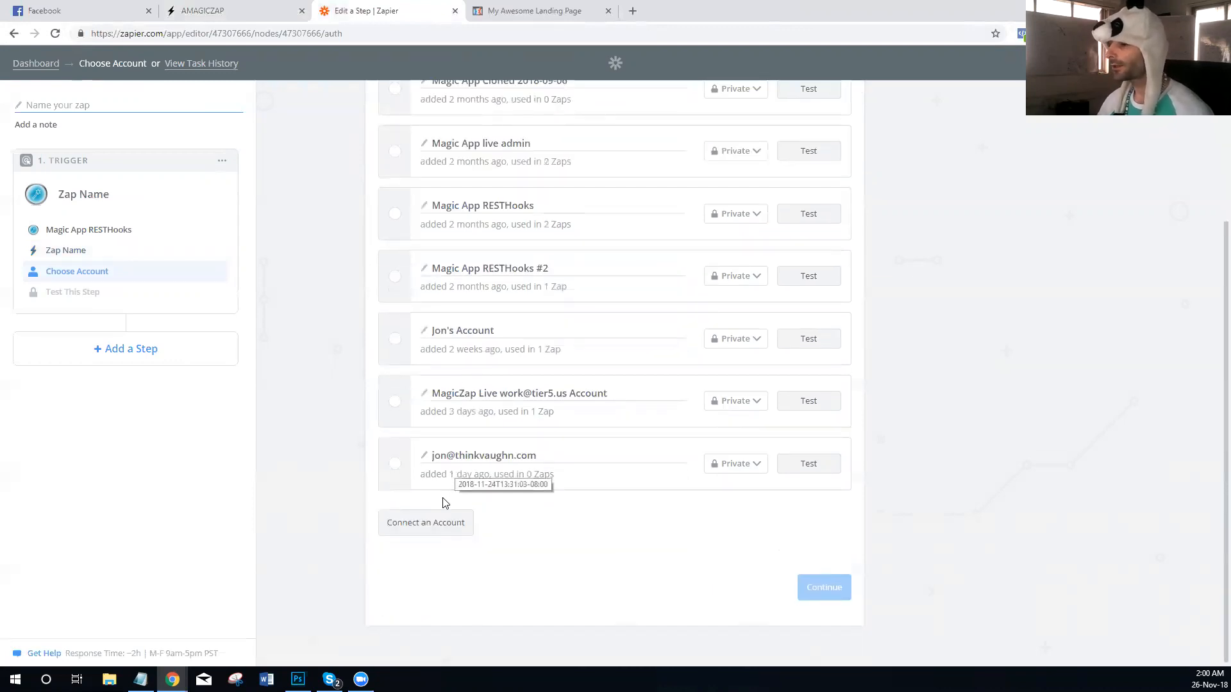
Try to connect a new Magic App RESTHooks account with the Zapier API key copied from Magic Zap.
{"action": "left_click", "coordinate": [228, 19]}
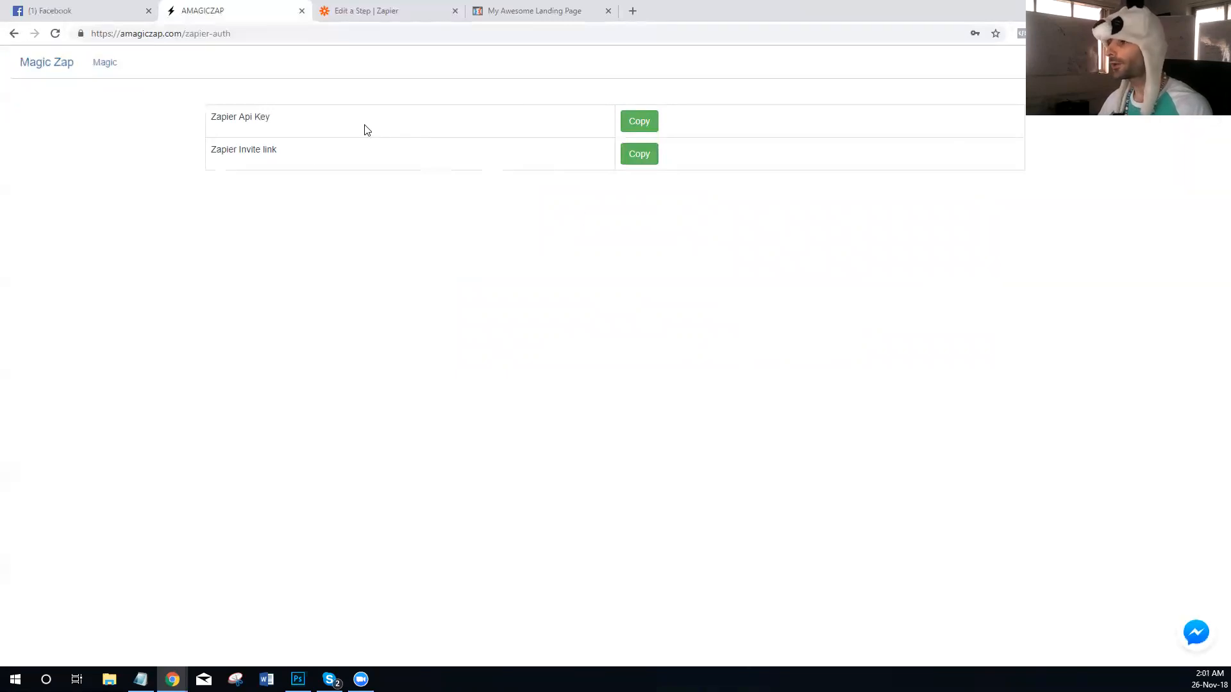
{"action": "left_click", "coordinate": [632, 125]}
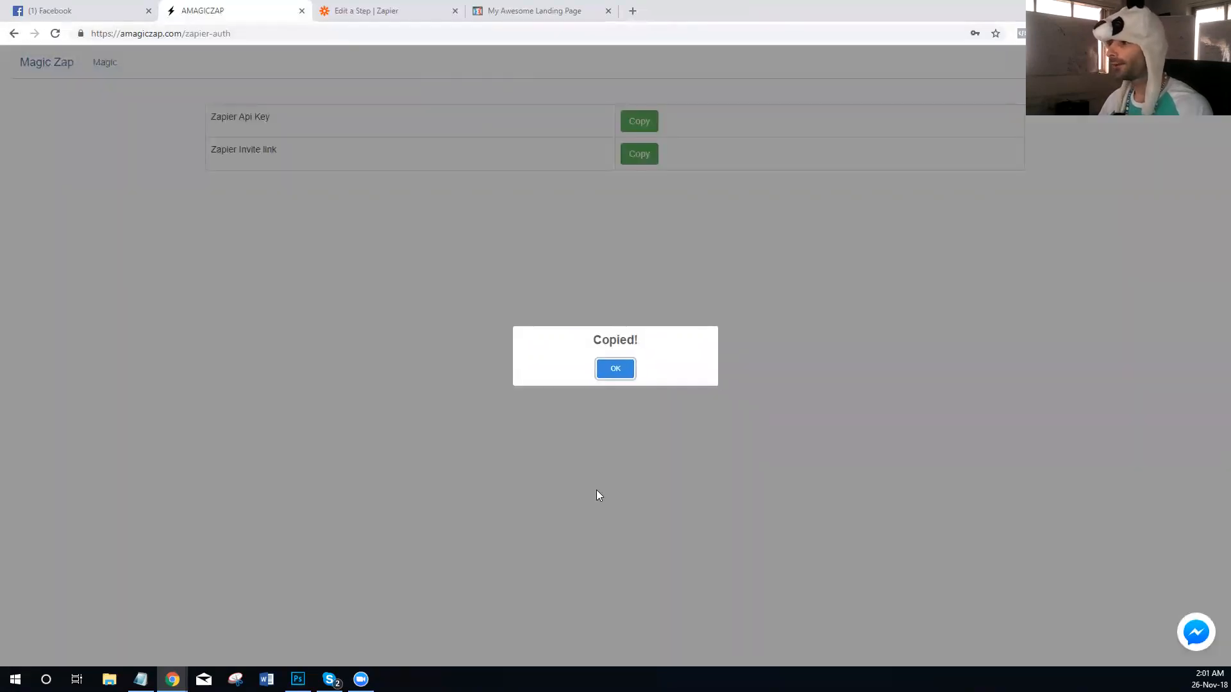
{"action": "left_click", "coordinate": [615, 368]}
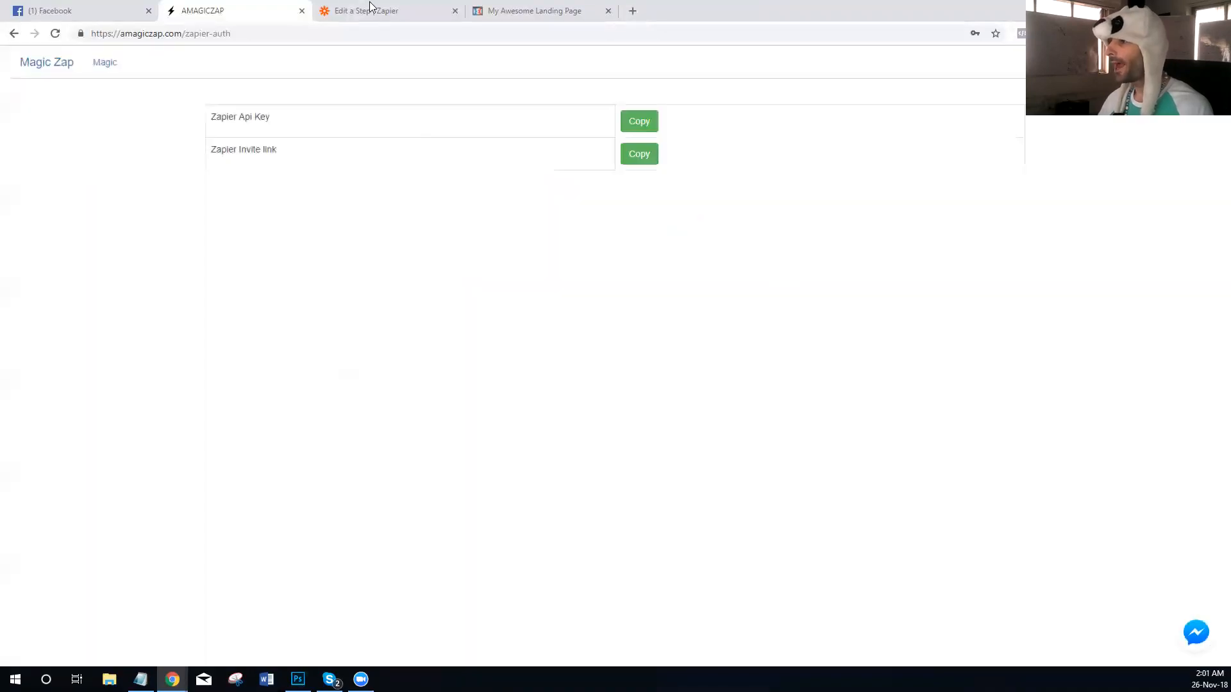
{"action": "left_click", "coordinate": [370, 6]}
{"action": "left_click", "coordinate": [399, 522]}
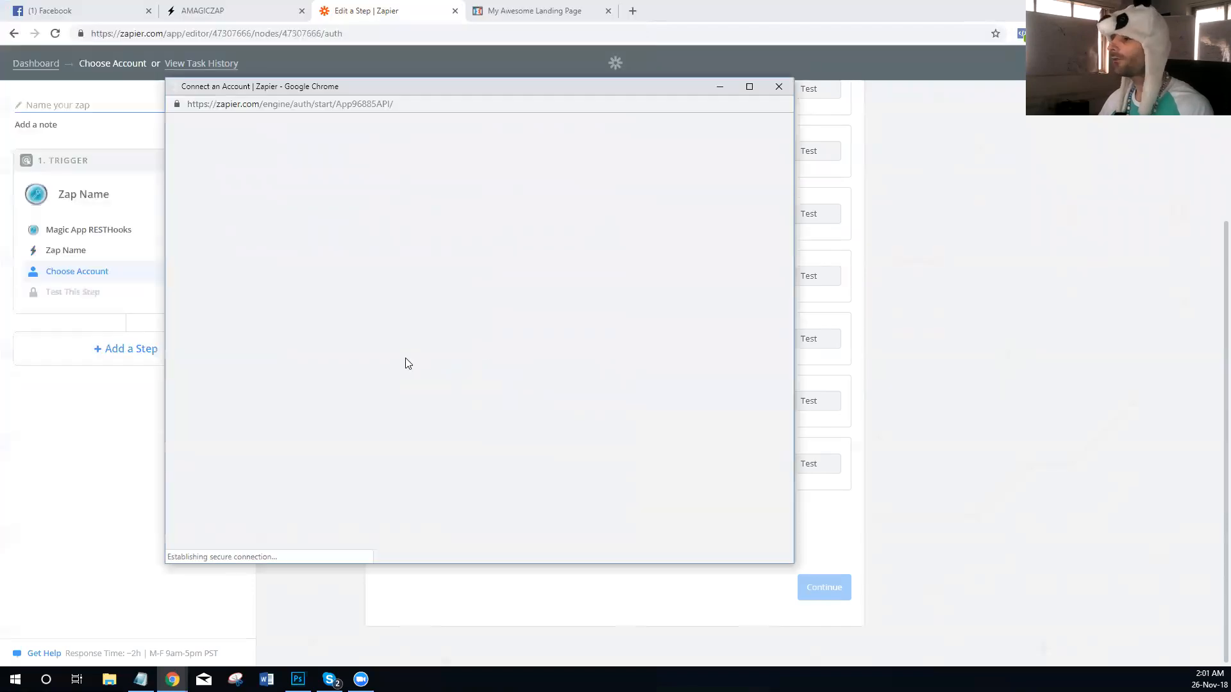
{"action": "key", "text": "ctrl+v"}
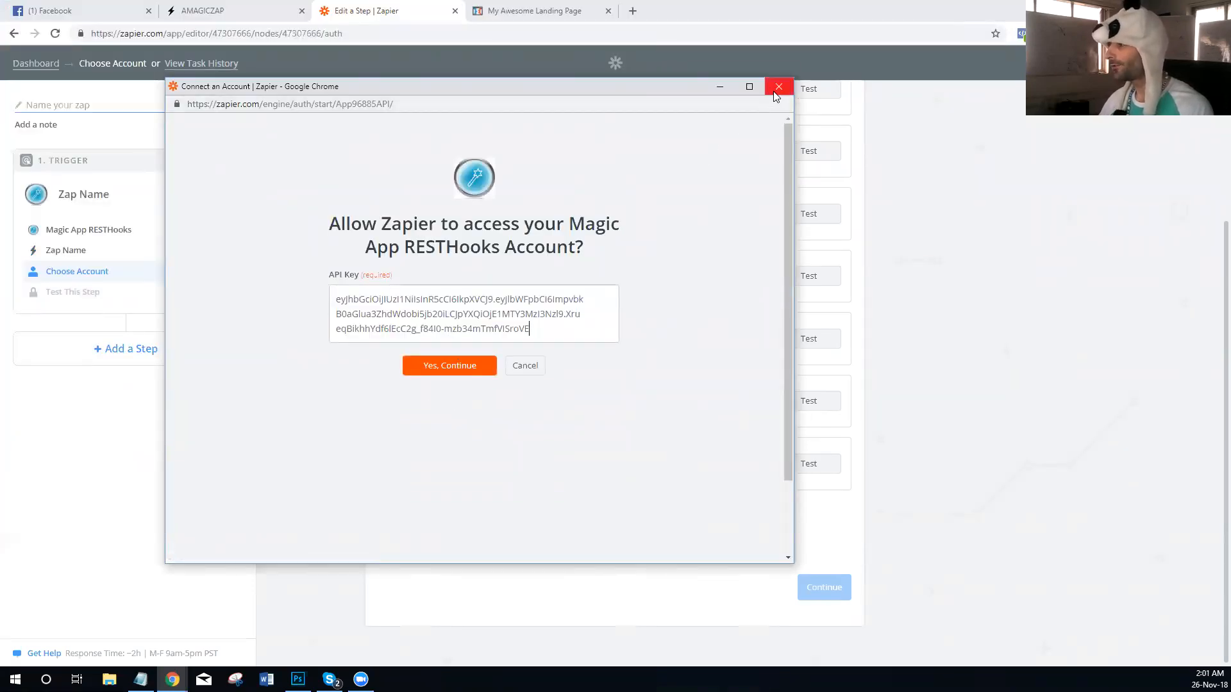
{"action": "left_click", "coordinate": [443, 366]}
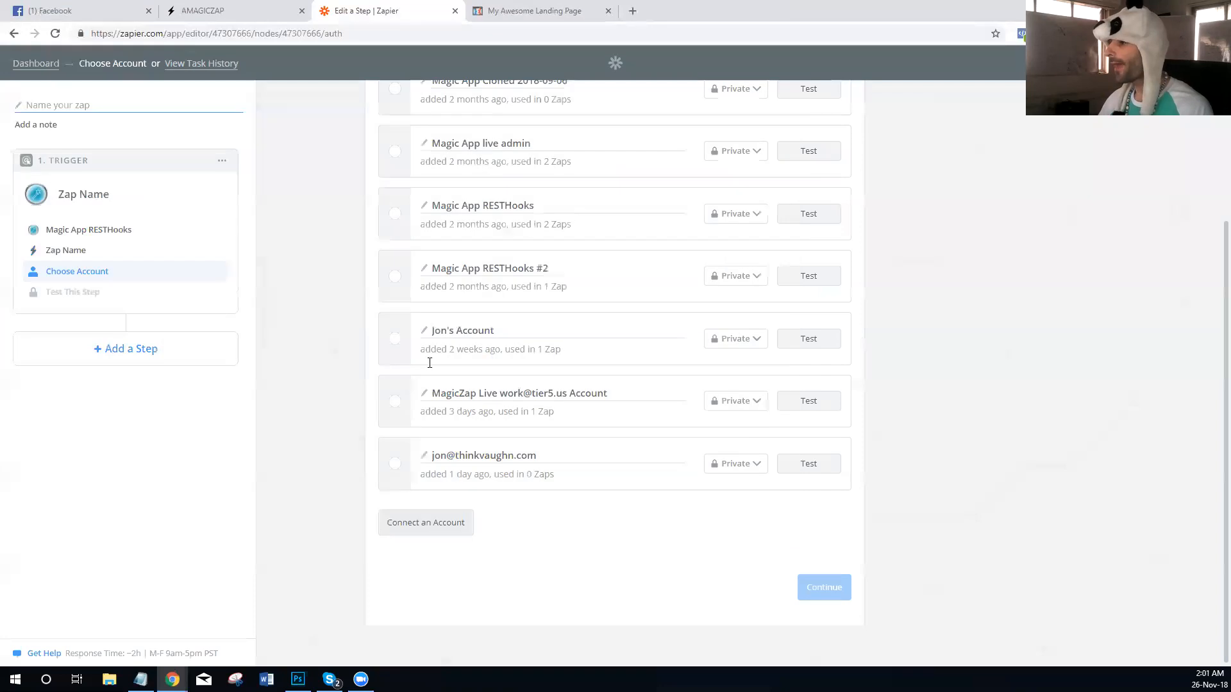
Select the last existing account, added 1 day ago, for the trigger and continue to its options.
{"action": "left_click", "coordinate": [394, 468]}
{"action": "left_click", "coordinate": [812, 598]}
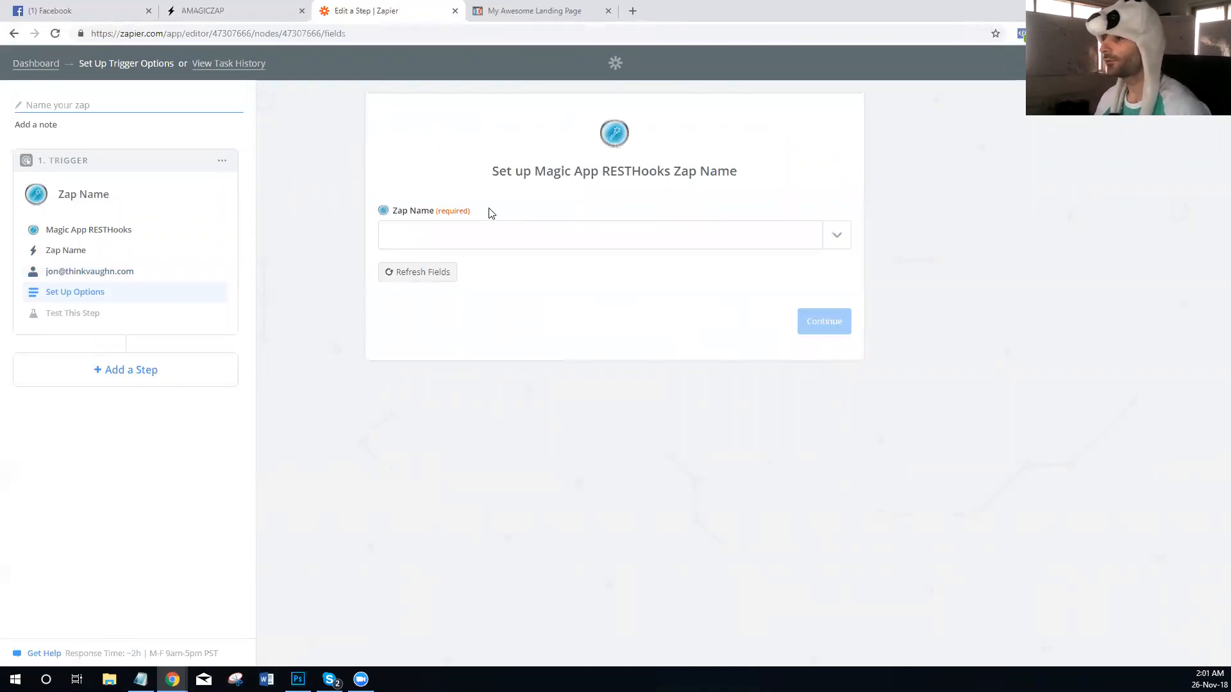
Open the zap list in Magic Zap and turn off the Cookie option for Live Demo Test Zap.
{"action": "left_click", "coordinate": [211, 11]}
{"action": "left_click", "coordinate": [105, 60]}
{"action": "scroll", "coordinate": [257, 365], "scroll_direction": "down", "scroll_amount": 1}
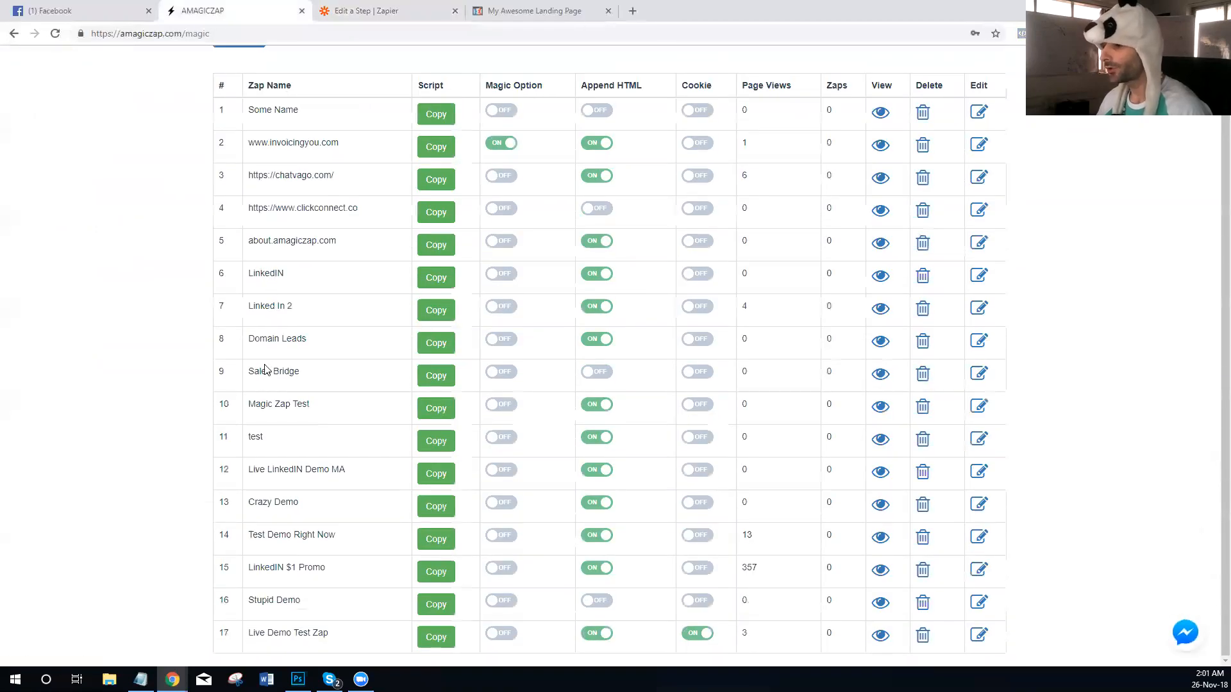
{"action": "left_click_drag", "start_coordinate": [330, 634], "coordinate": [215, 635]}
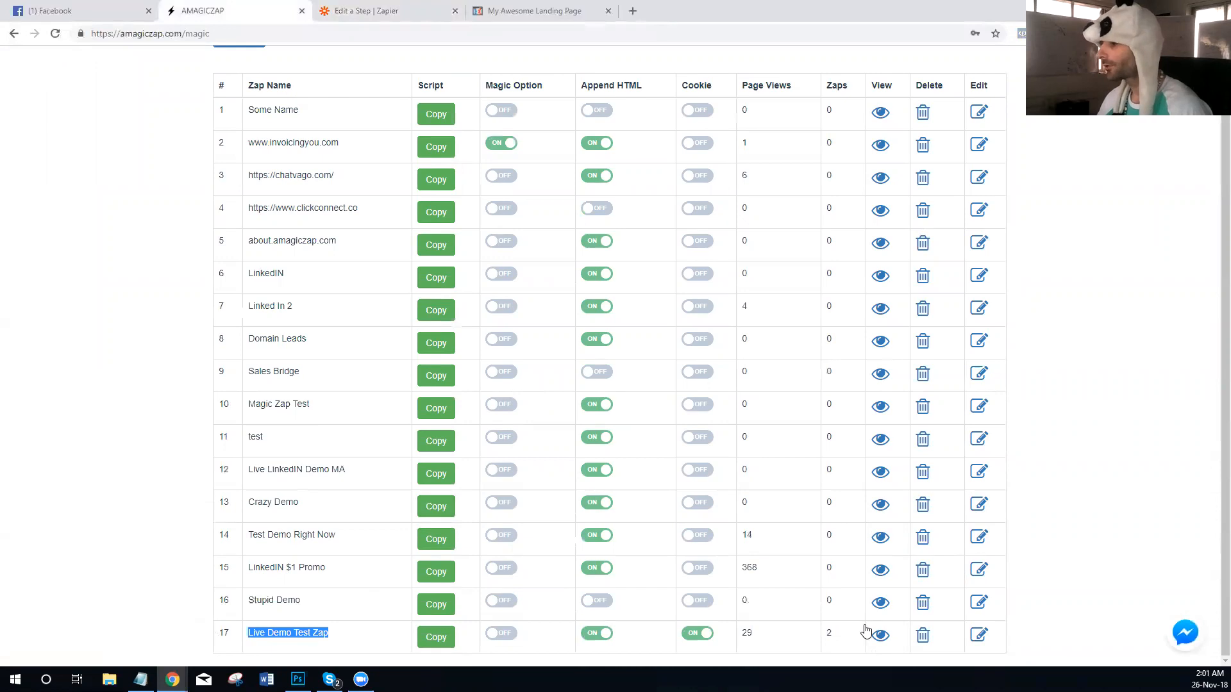
{"action": "left_click", "coordinate": [702, 634]}
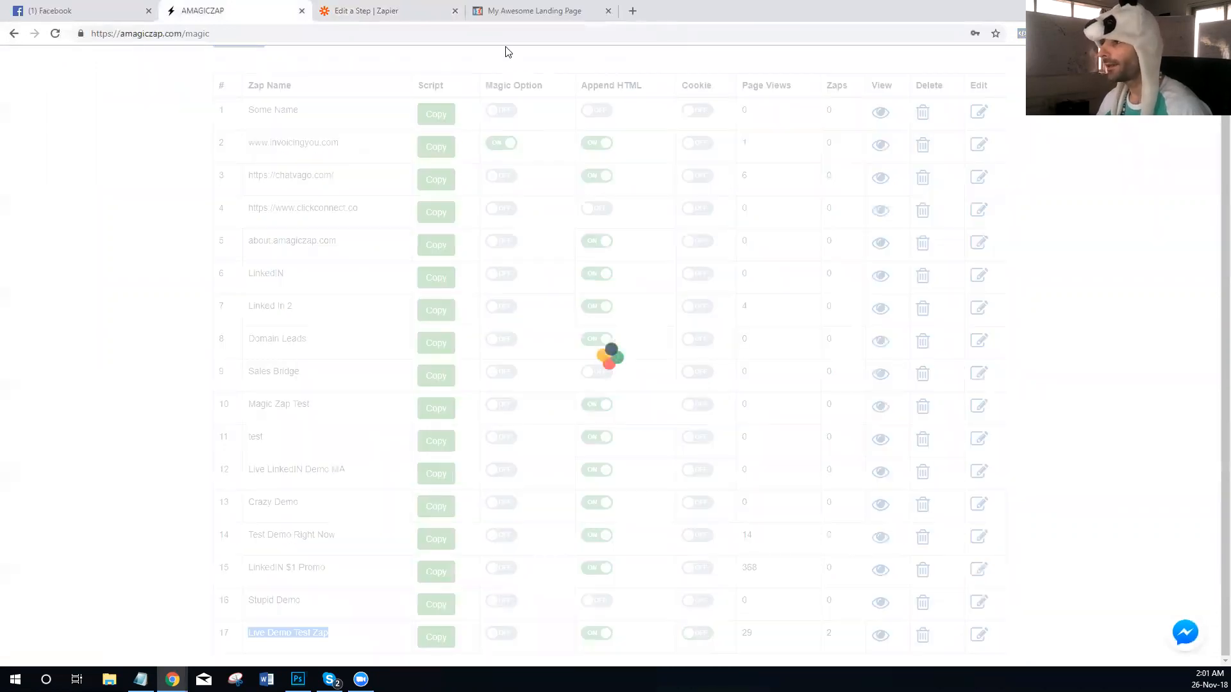
Back in Zapier, set the trigger's Zap Name to Live Demo Test Zap and continue to the test step.
{"action": "left_click", "coordinate": [385, 12]}
{"action": "left_click", "coordinate": [548, 247]}
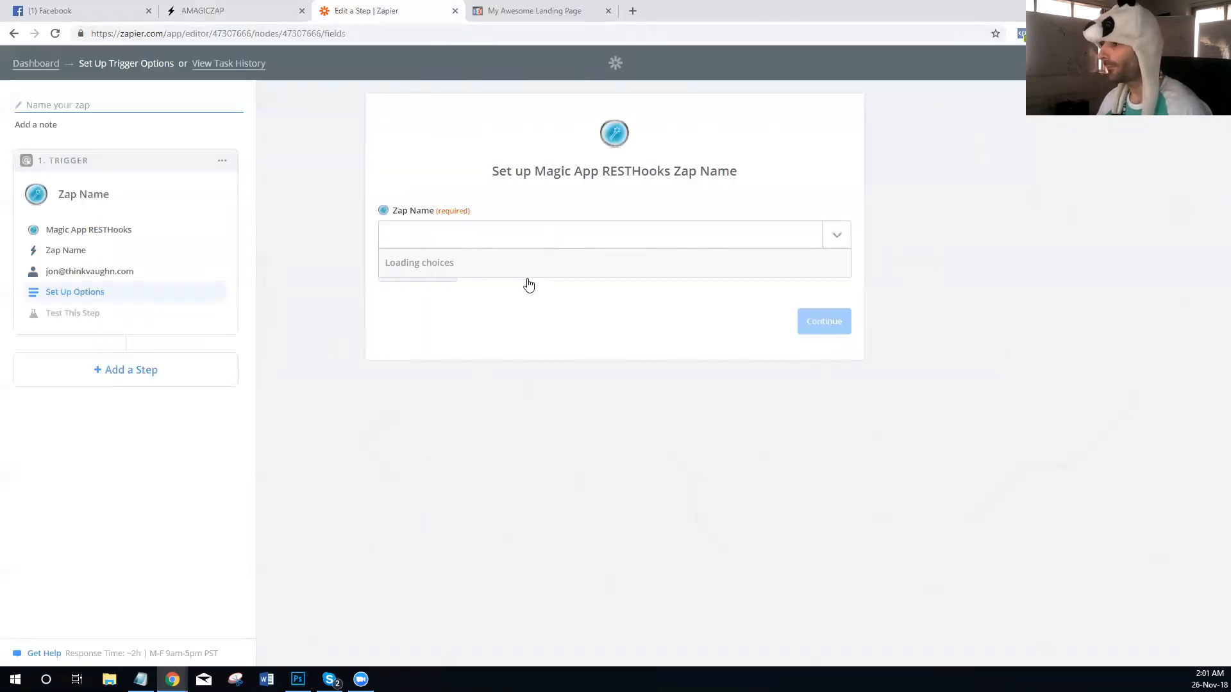
{"action": "scroll", "coordinate": [434, 432], "scroll_direction": "down", "scroll_amount": 5}
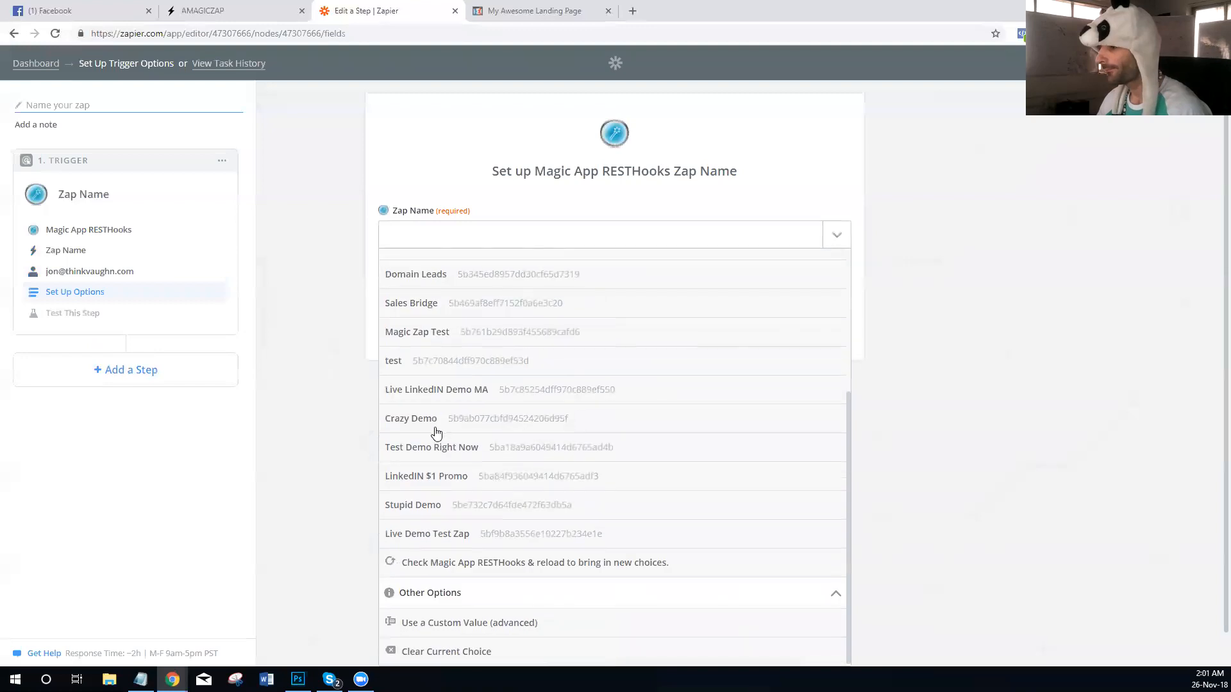
{"action": "left_click", "coordinate": [440, 541]}
{"action": "left_click", "coordinate": [814, 325]}
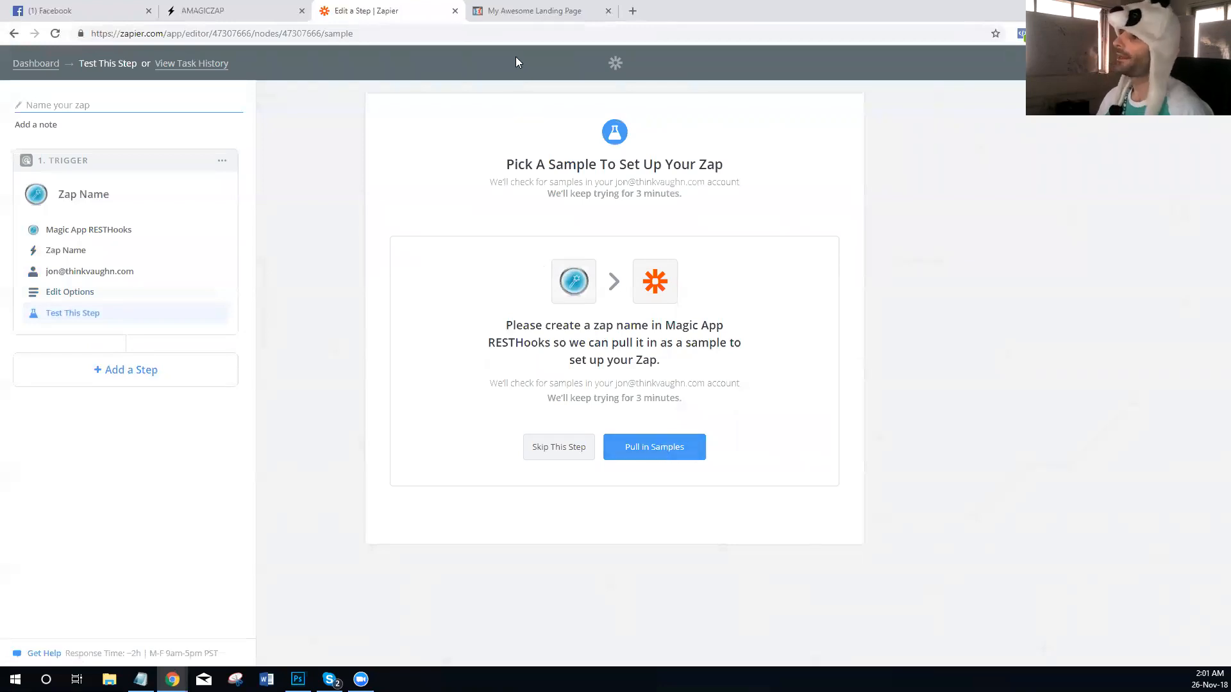
Review the base address and e-mail parameter in the ClickFunnels landing page URL, and reload the page with its existing parameters.
{"action": "left_click", "coordinate": [521, 11]}
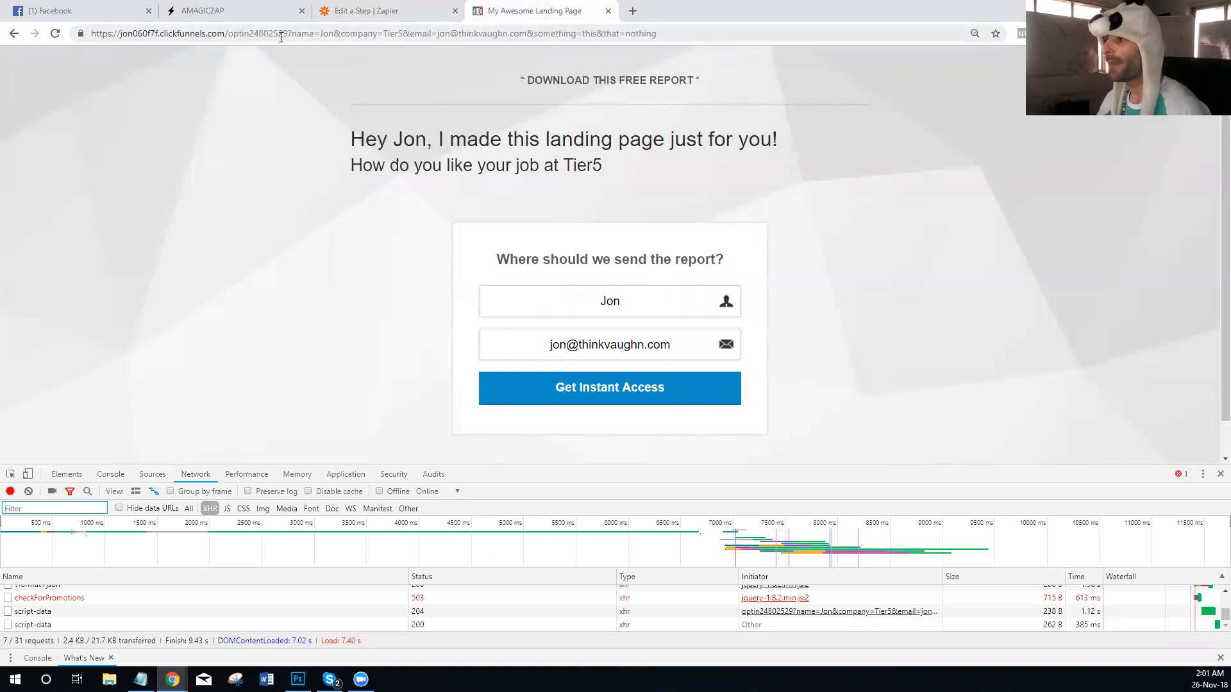
{"action": "left_click_drag", "start_coordinate": [286, 34], "coordinate": [122, 33]}
{"action": "left_click_drag", "start_coordinate": [51, 84], "coordinate": [90, 33]}
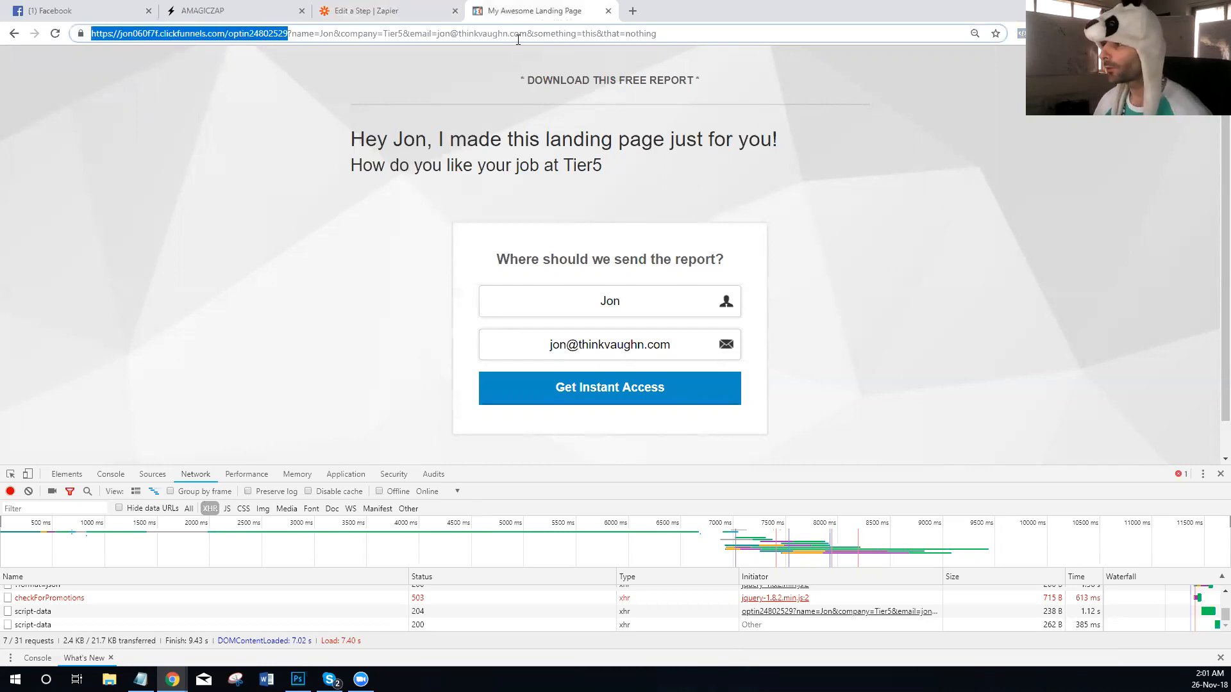
{"action": "left_click_drag", "start_coordinate": [528, 35], "coordinate": [410, 36]}
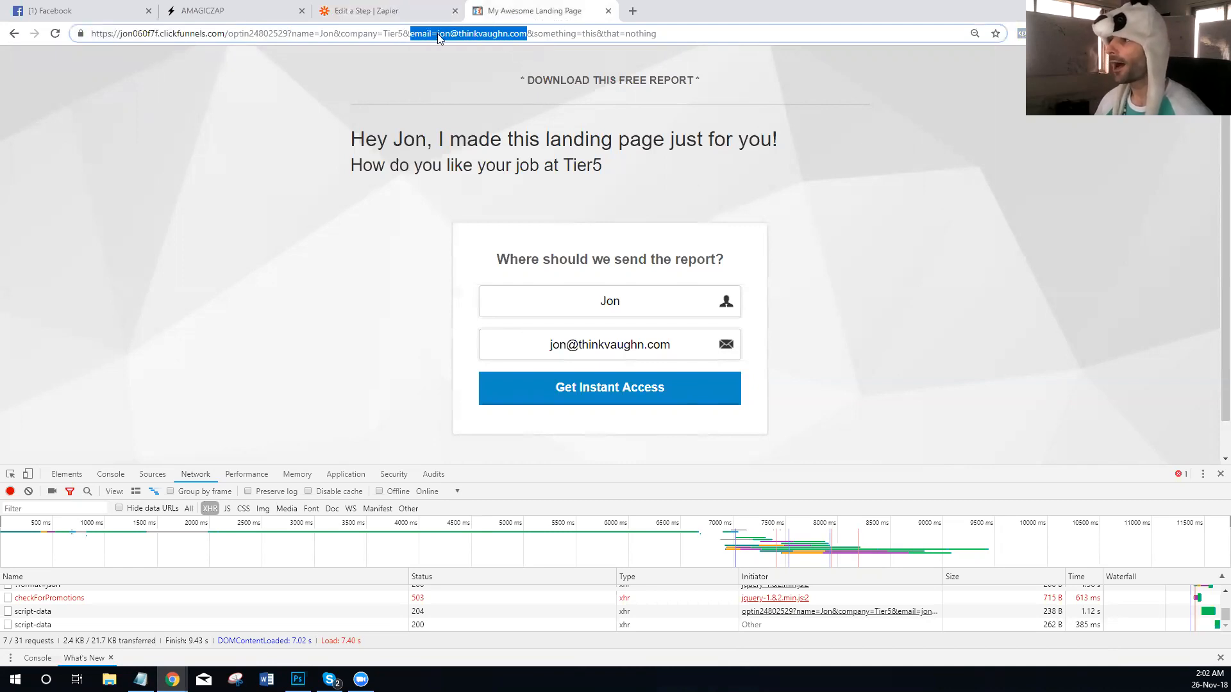
{"action": "left_click", "coordinate": [688, 35]}
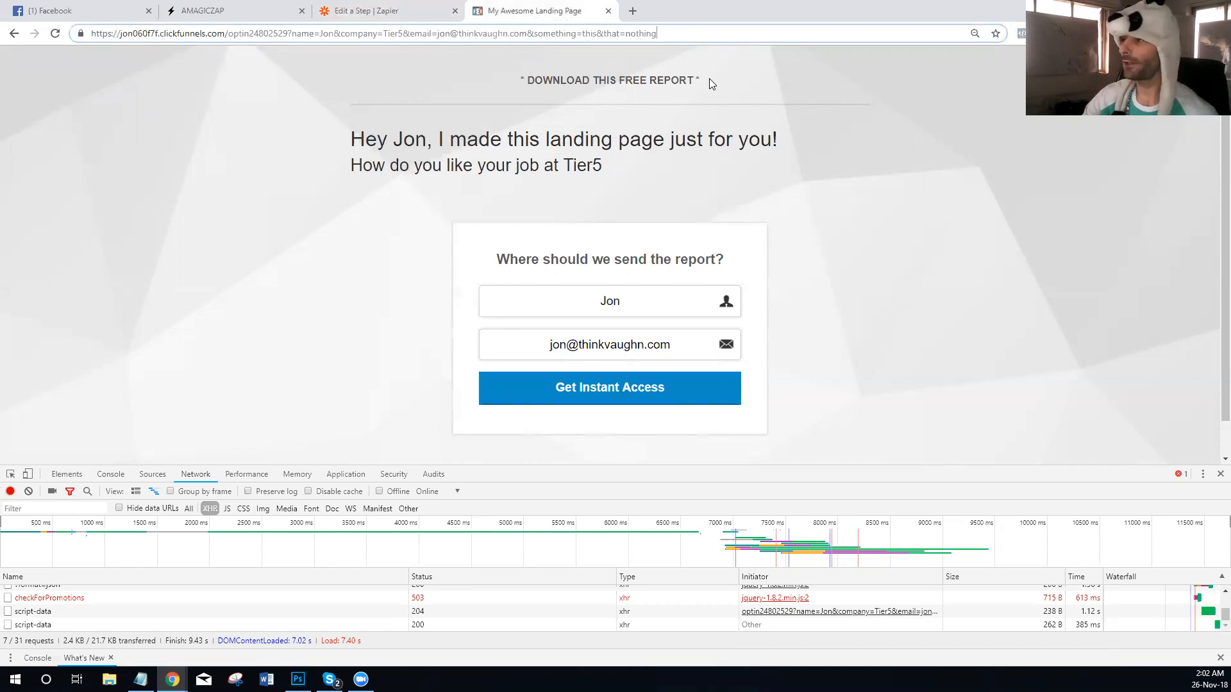
{"action": "key", "text": "Return"}
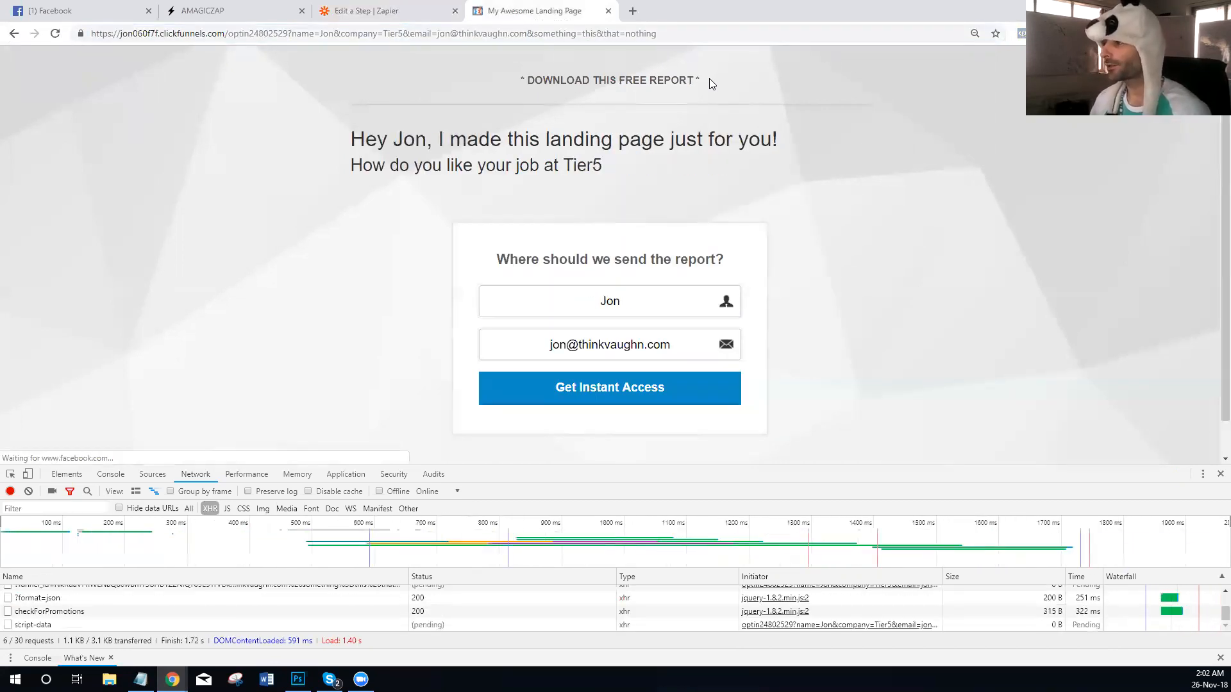
Pull in the trigger sample in Zapier and expand its details to examine the e-mail field.
{"action": "left_click", "coordinate": [366, 12]}
{"action": "left_click", "coordinate": [665, 459]}
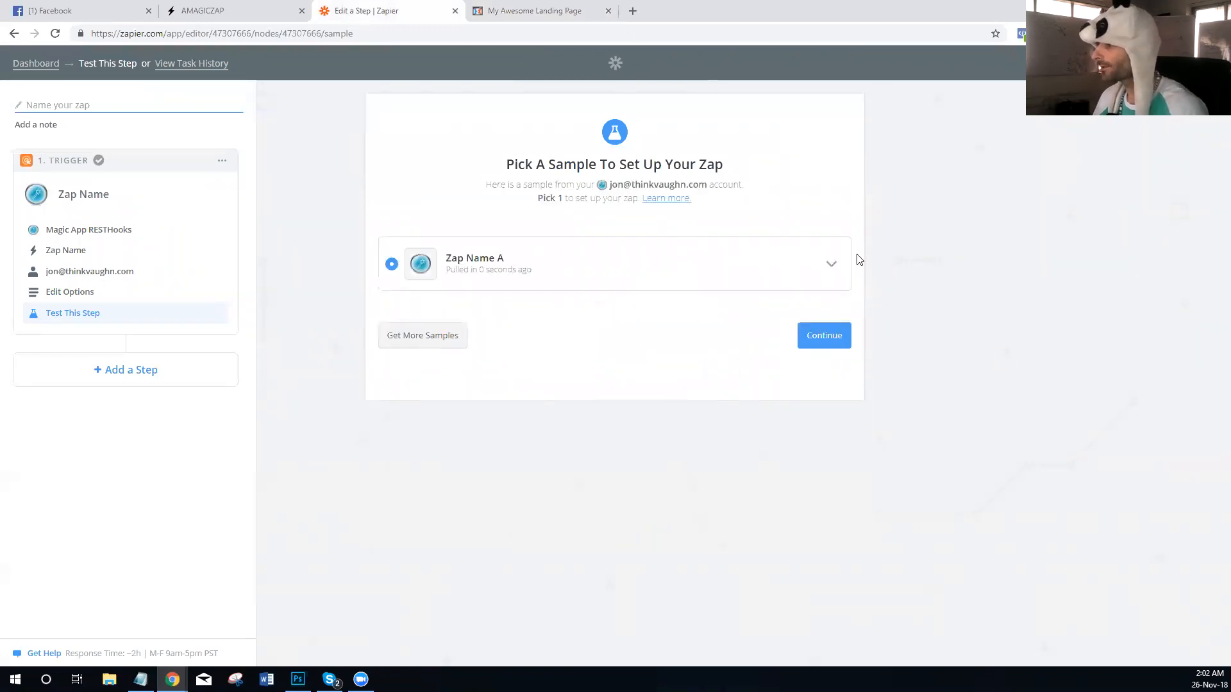
{"action": "left_click", "coordinate": [830, 266]}
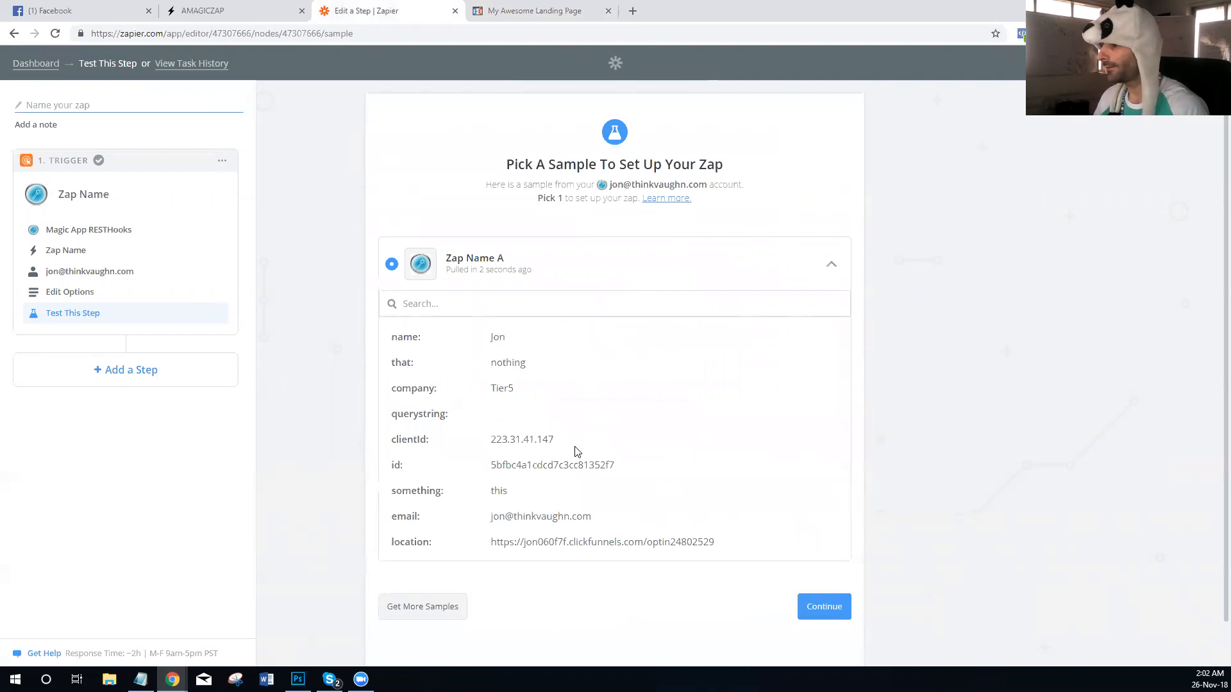
{"action": "left_click_drag", "start_coordinate": [598, 531], "coordinate": [430, 510]}
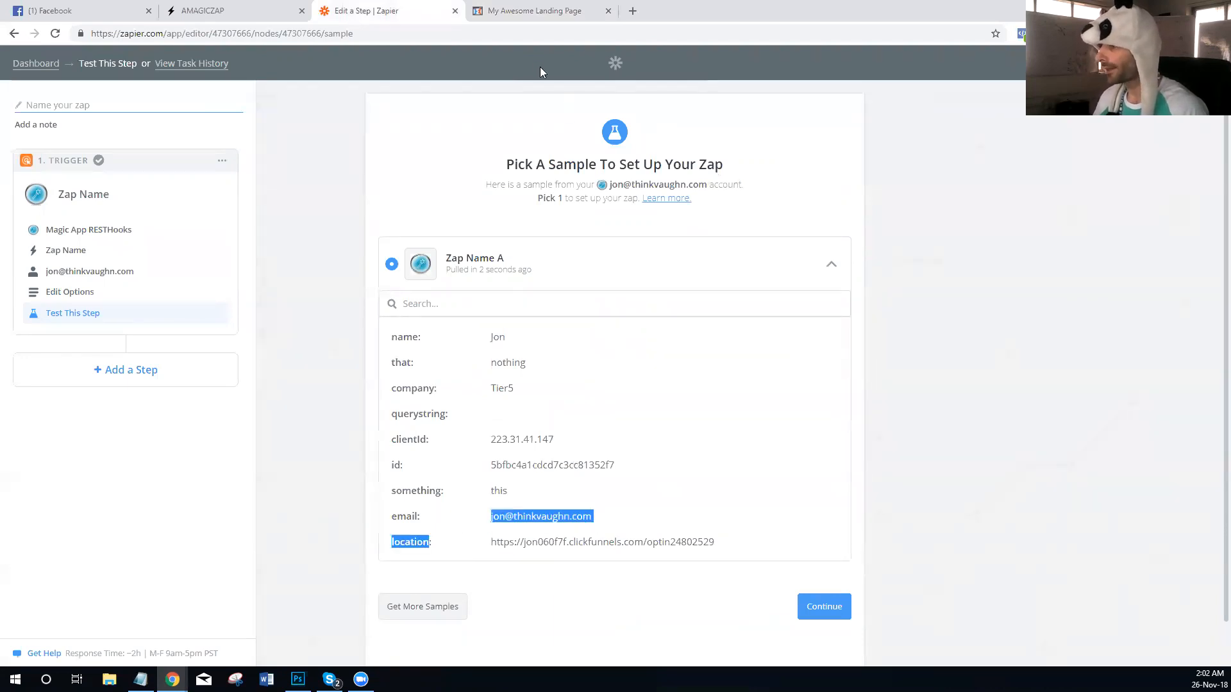
Append the parameter &newdata=newdata to the end of the ClickFunnels landing page URL and load the page.
{"action": "left_click", "coordinate": [556, 13]}
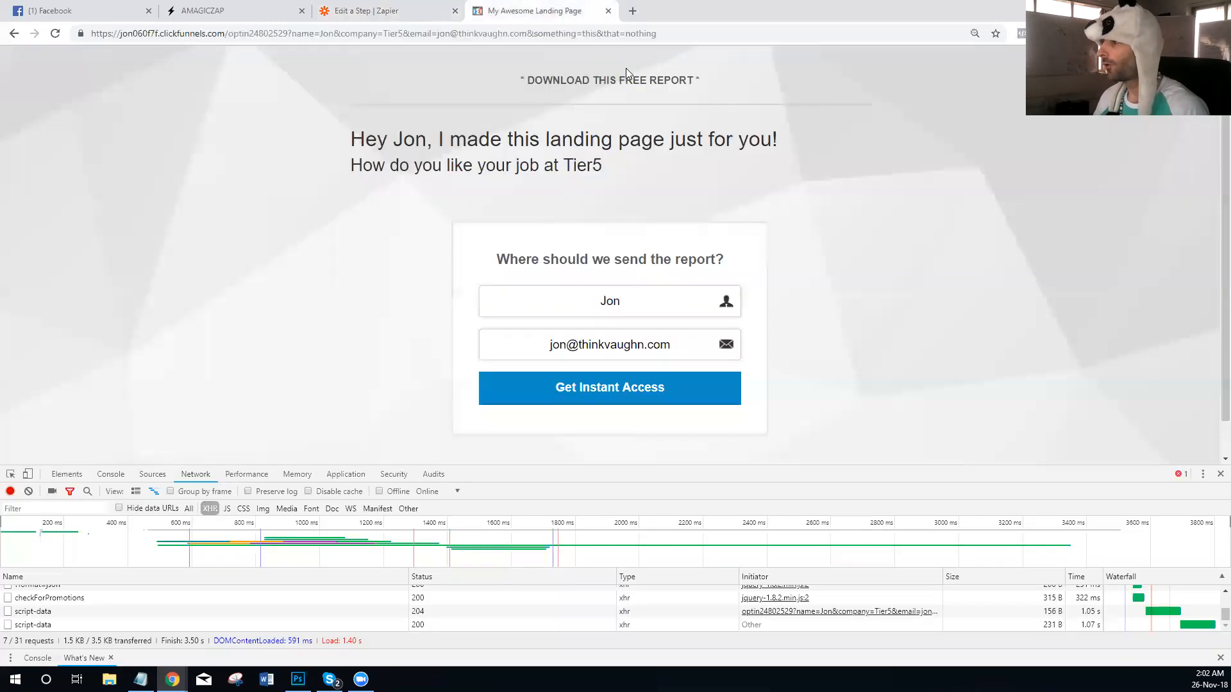
{"action": "left_click", "coordinate": [744, 34]}
{"action": "left_click", "coordinate": [744, 35]}
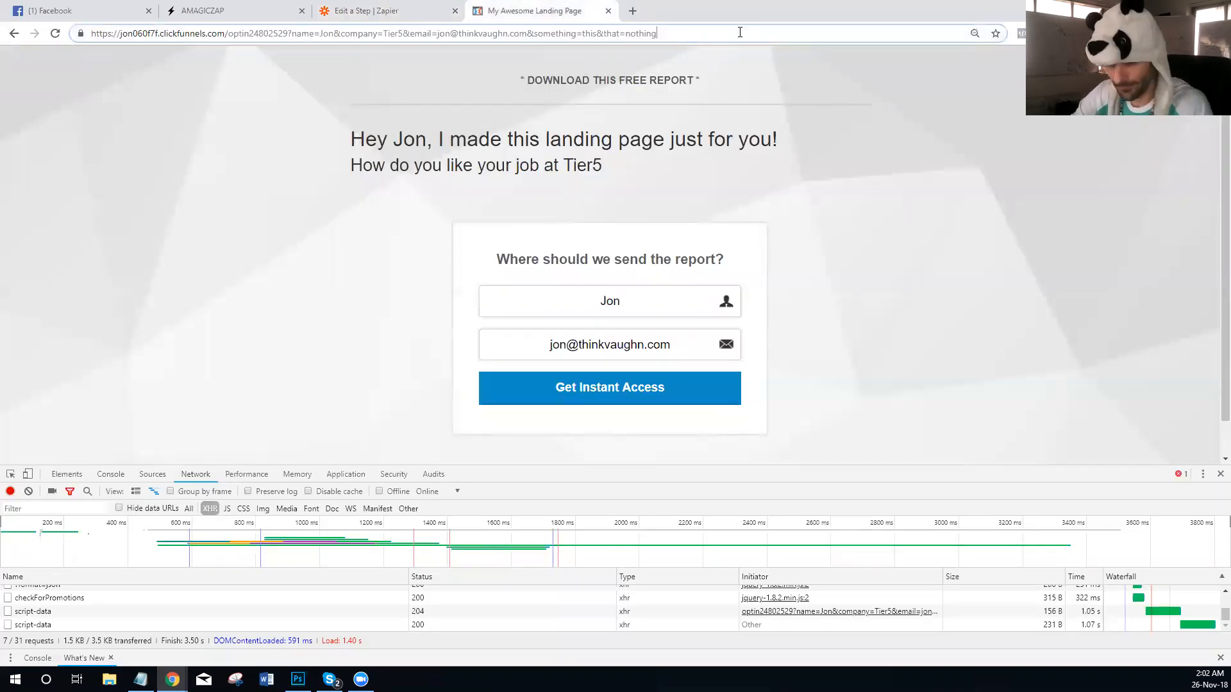
{"action": "type", "text": "&newdat"}
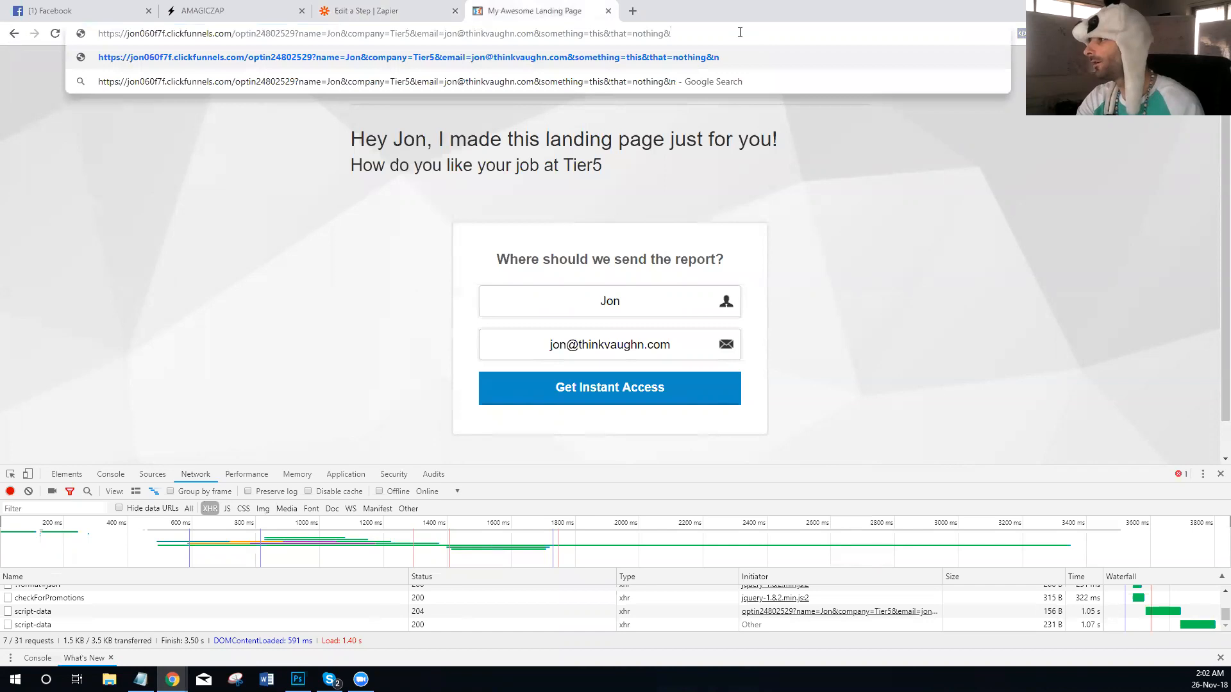
{"action": "type", "text": "a=newdat"}
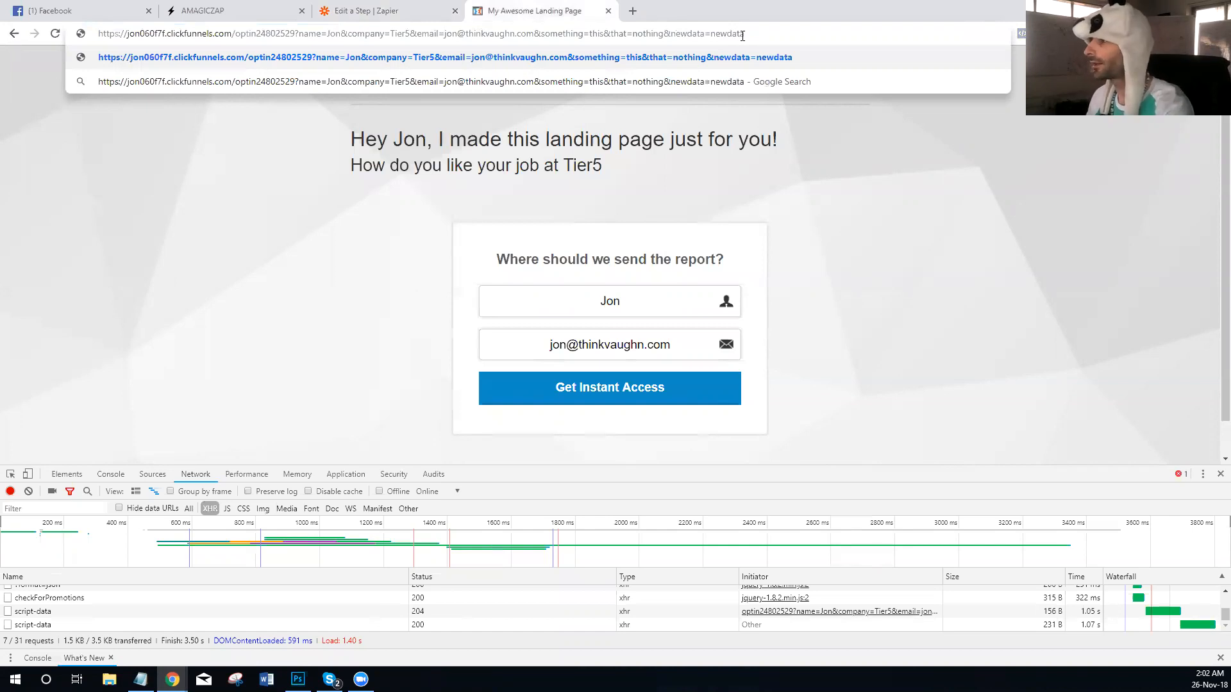
{"action": "type", "text": "a"}
{"action": "key", "text": "Return"}
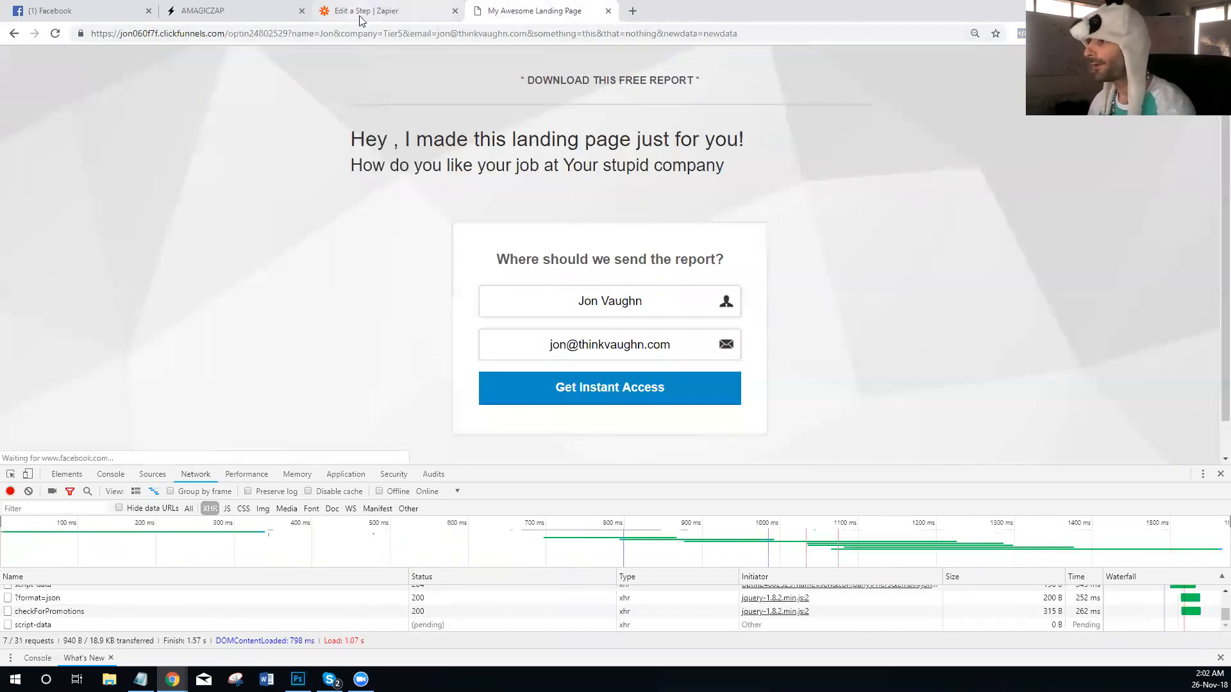
Back in Zapier, pull in more samples for the Magic App RESTHooks trigger.
{"action": "left_click", "coordinate": [361, 20]}
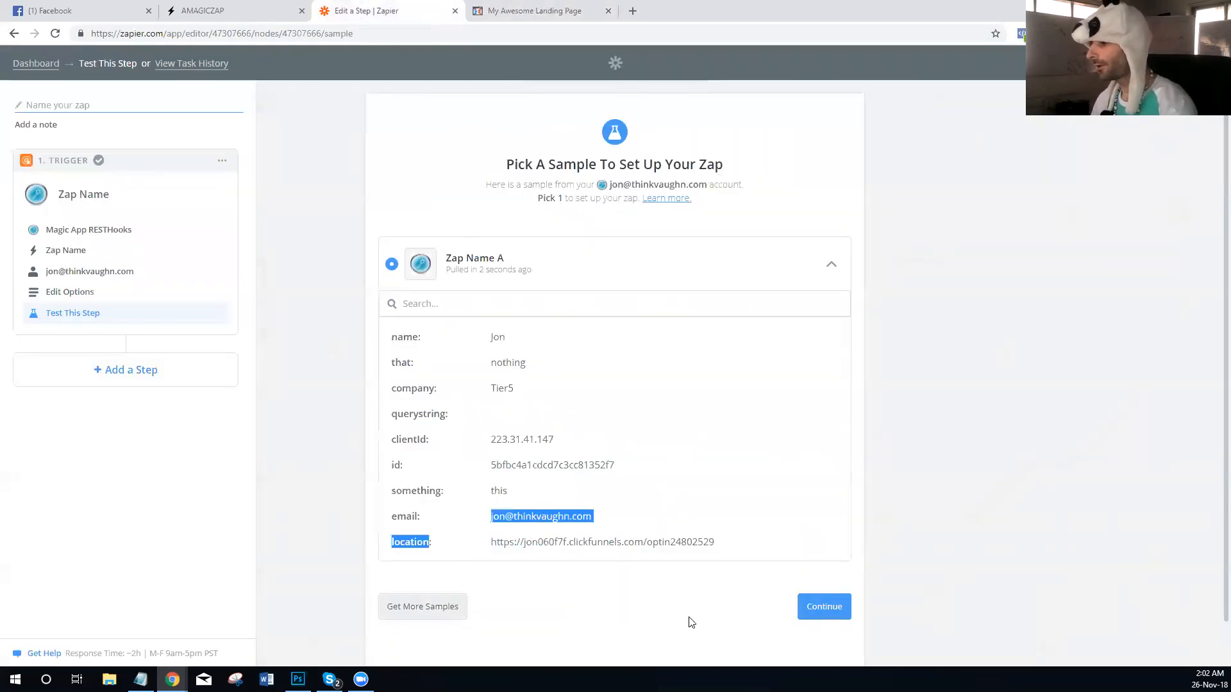
{"action": "left_click", "coordinate": [428, 608]}
{"action": "scroll", "coordinate": [667, 465], "scroll_direction": "down", "scroll_amount": 2}
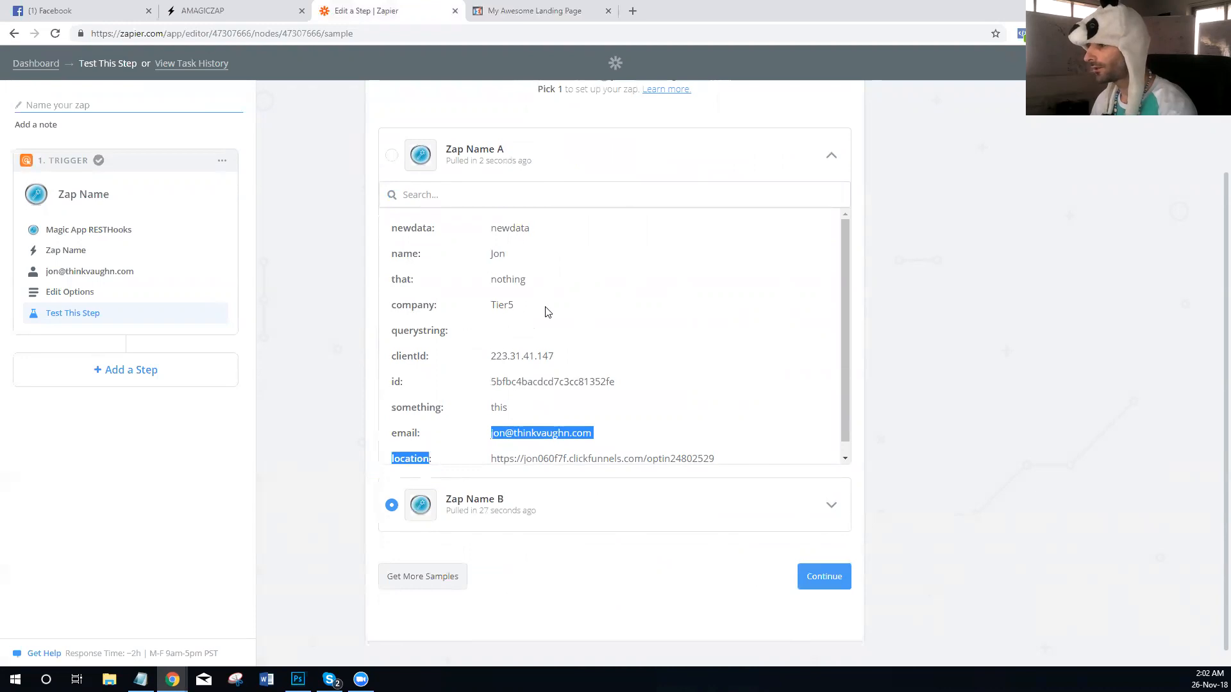
Examine the fields of sample Zap Name A, choose it as the trigger sample and continue.
{"action": "left_click_drag", "start_coordinate": [550, 229], "coordinate": [523, 260]}
{"action": "left_click_drag", "start_coordinate": [418, 282], "coordinate": [500, 294]}
{"action": "left_click", "coordinate": [425, 339]}
{"action": "left_click_drag", "start_coordinate": [452, 446], "coordinate": [573, 433]}
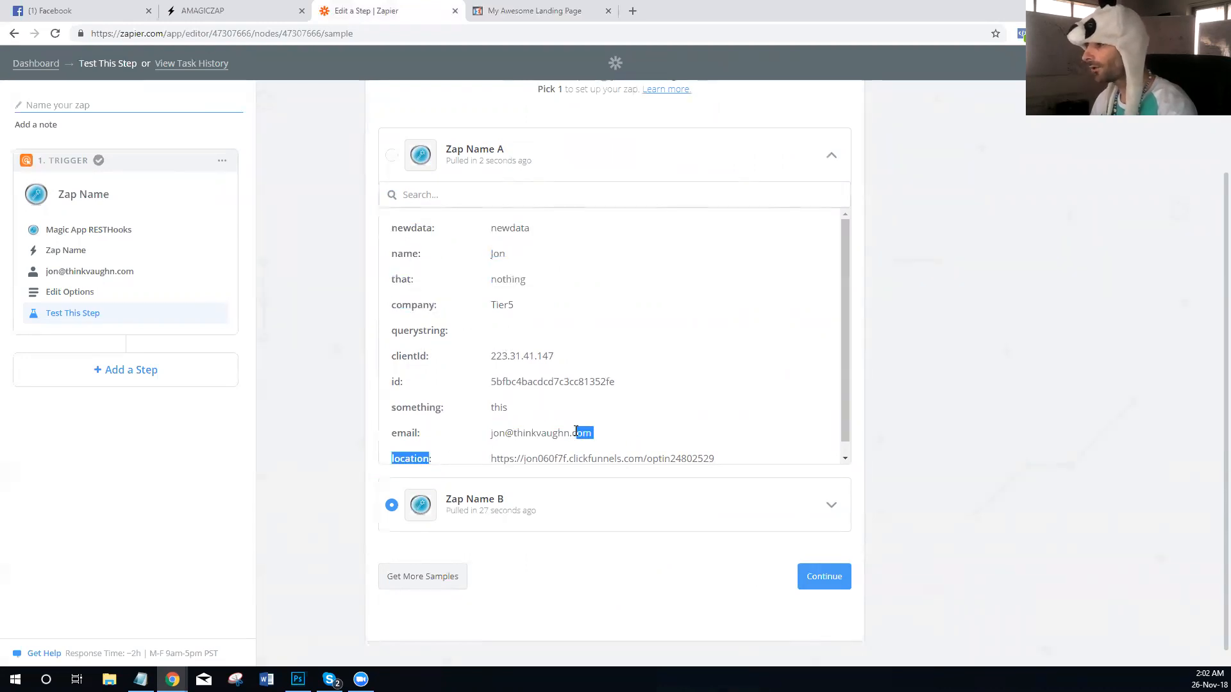
{"action": "left_click", "coordinate": [614, 456]}
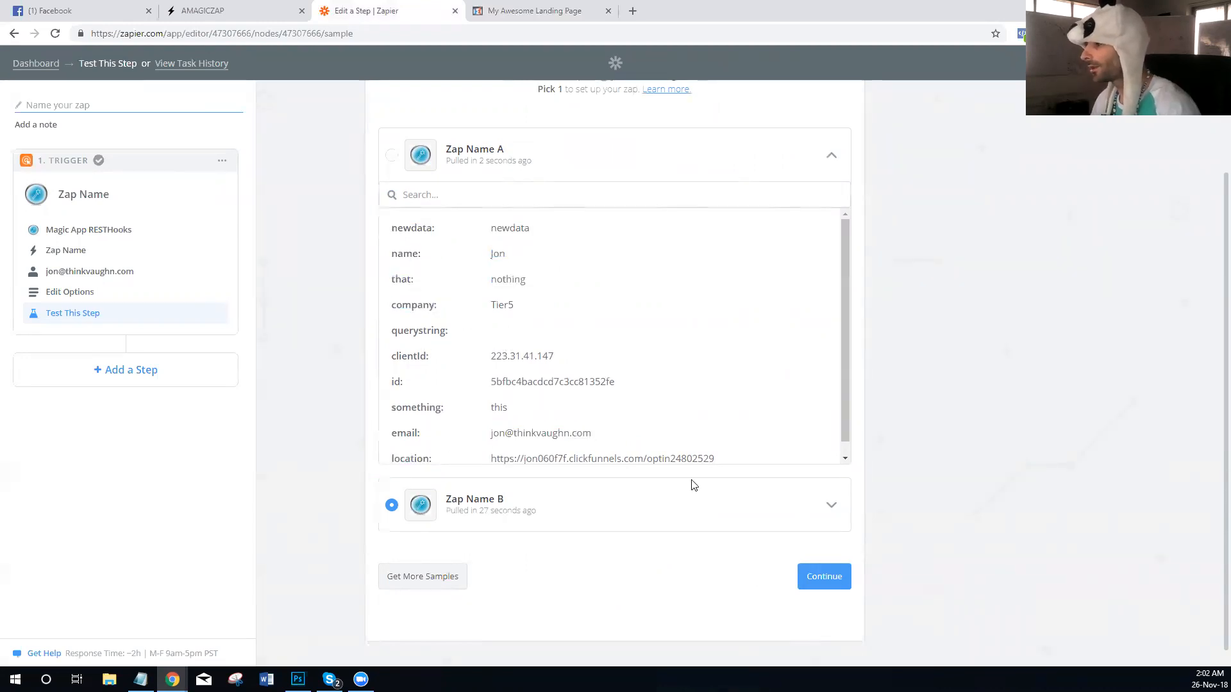
{"action": "left_click", "coordinate": [392, 156]}
{"action": "left_click", "coordinate": [824, 577]}
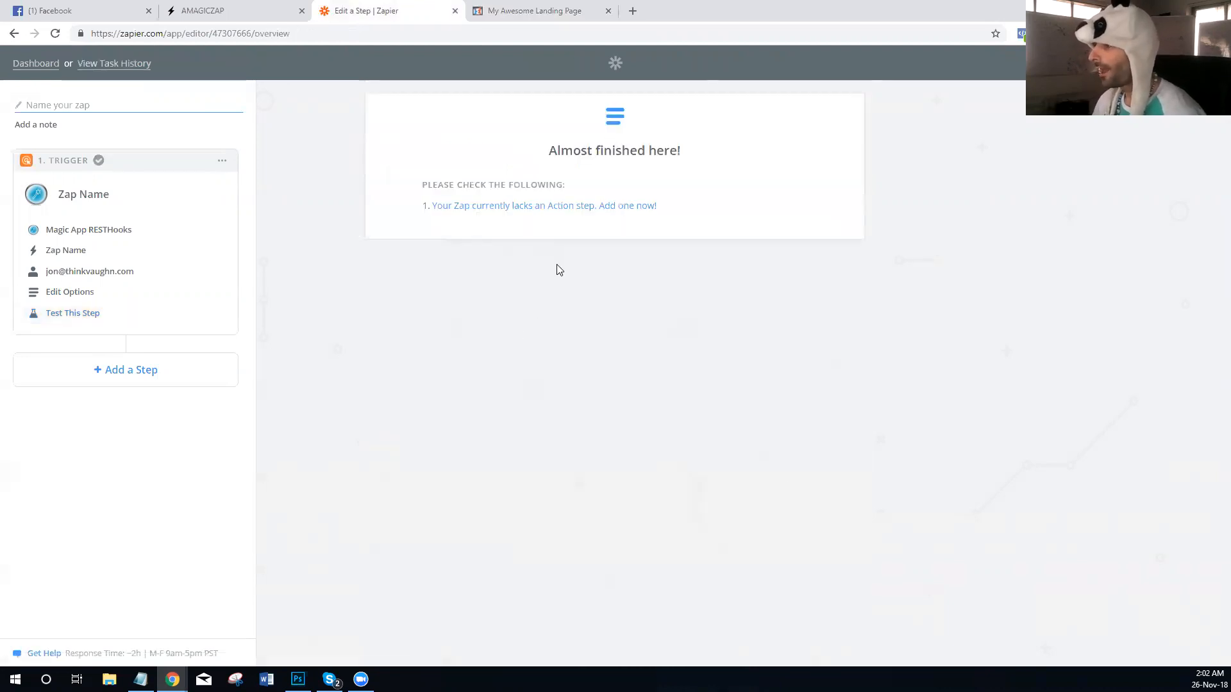
Add an action step to the zap using Gmail with the Send Email action.
{"action": "left_click", "coordinate": [565, 207]}
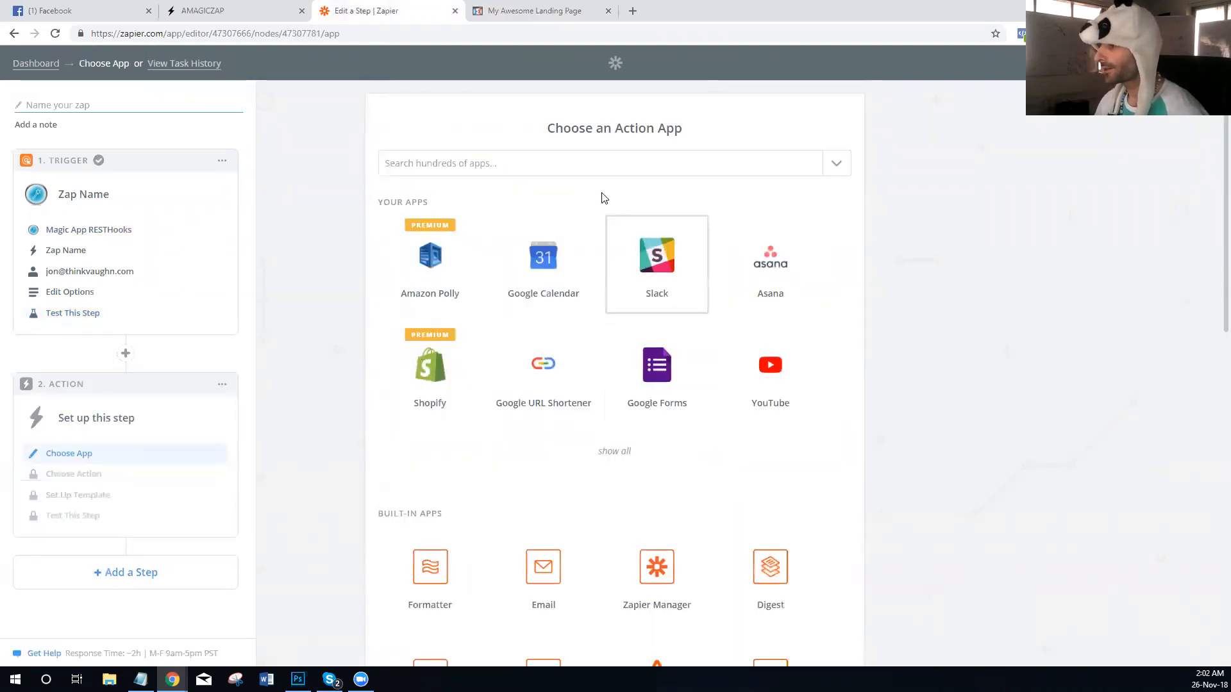
{"action": "left_click", "coordinate": [565, 166]}
{"action": "key", "text": "Down"}
{"action": "key", "text": "Return"}
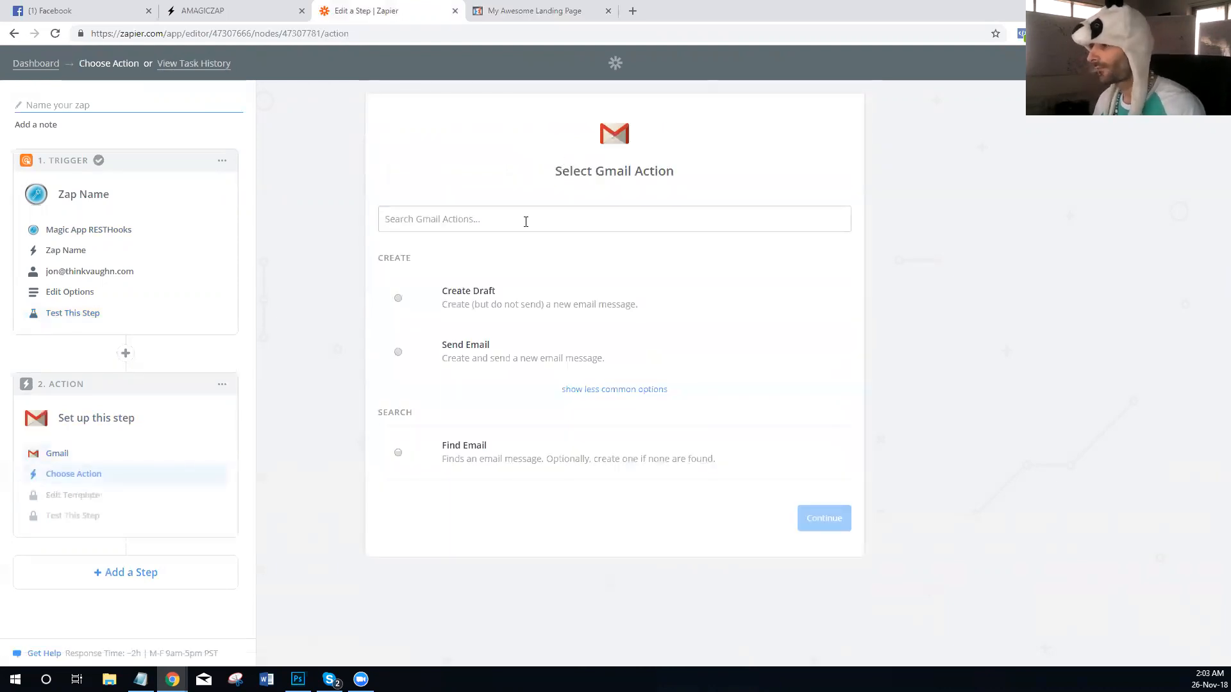
{"action": "left_click", "coordinate": [479, 360]}
{"action": "left_click", "coordinate": [823, 517]}
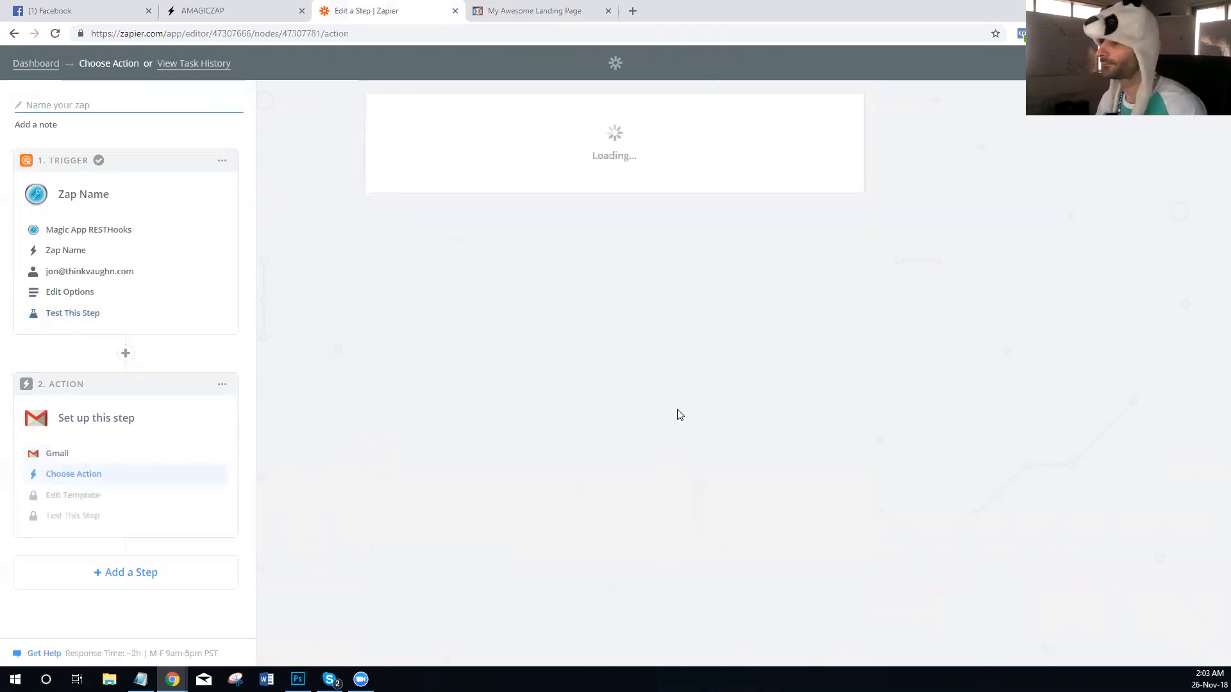
Select the first listed Gmail account, the Tier5 hello account, for the action and save it.
{"action": "scroll", "coordinate": [513, 350], "scroll_direction": "down", "scroll_amount": 1}
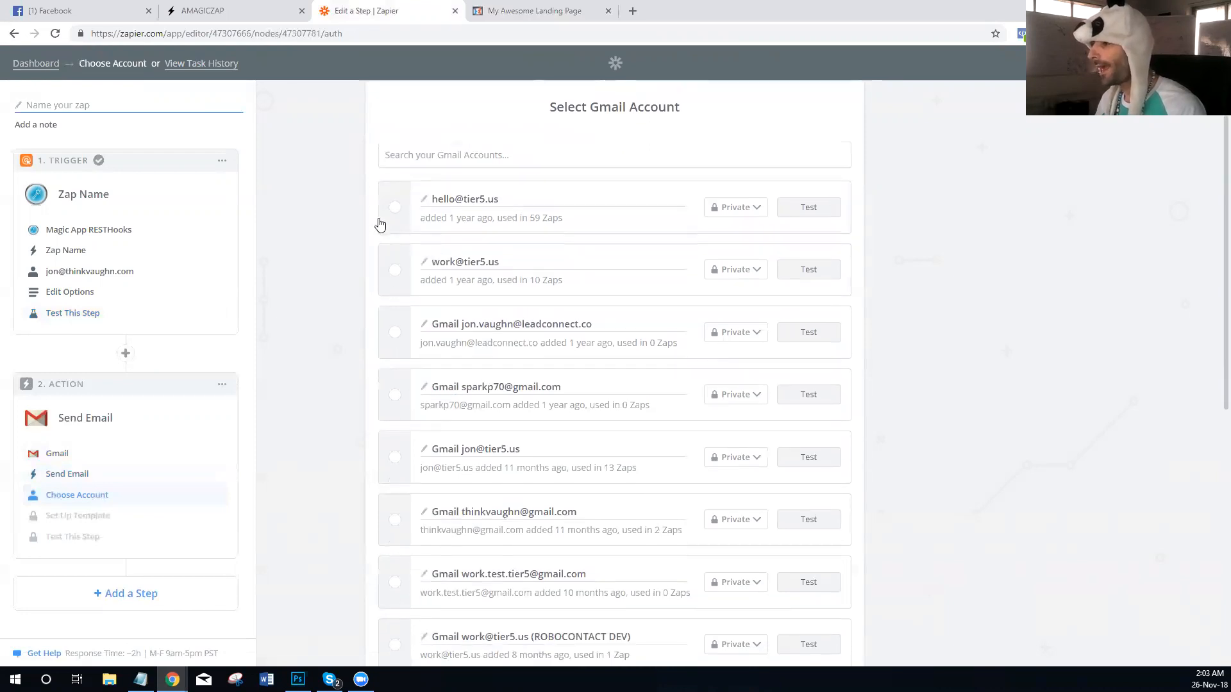
{"action": "left_click", "coordinate": [393, 206]}
{"action": "scroll", "coordinate": [825, 618], "scroll_direction": "down", "scroll_amount": 8}
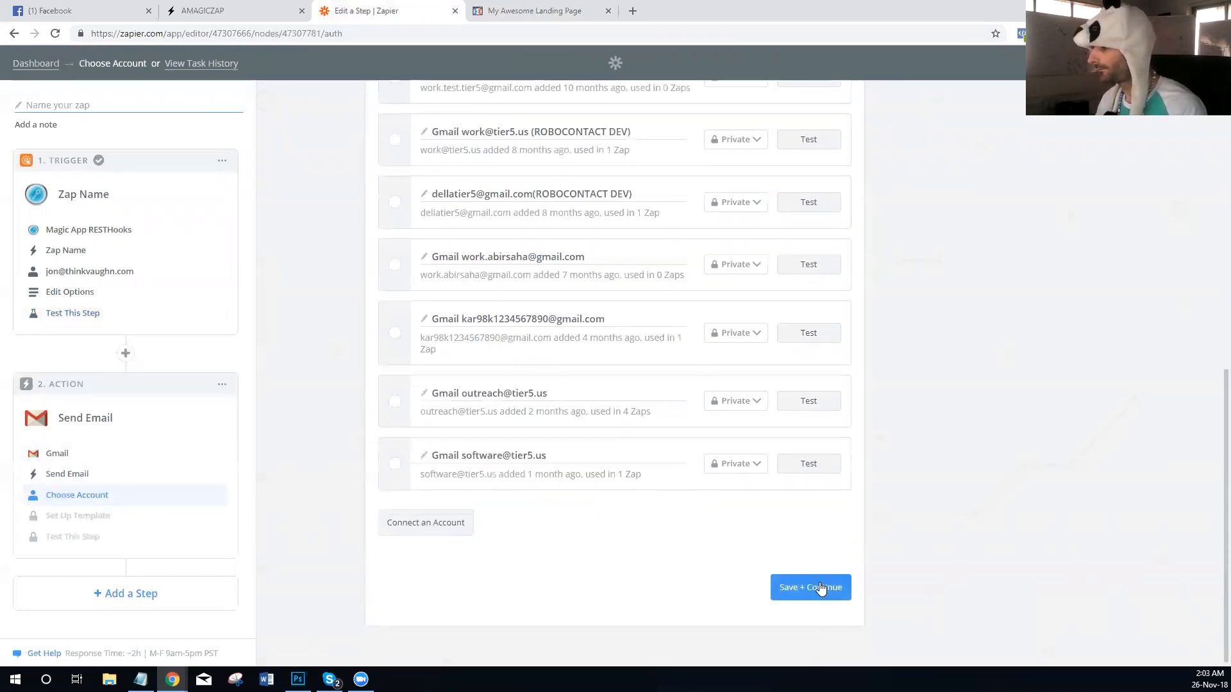
{"action": "left_click", "coordinate": [813, 586]}
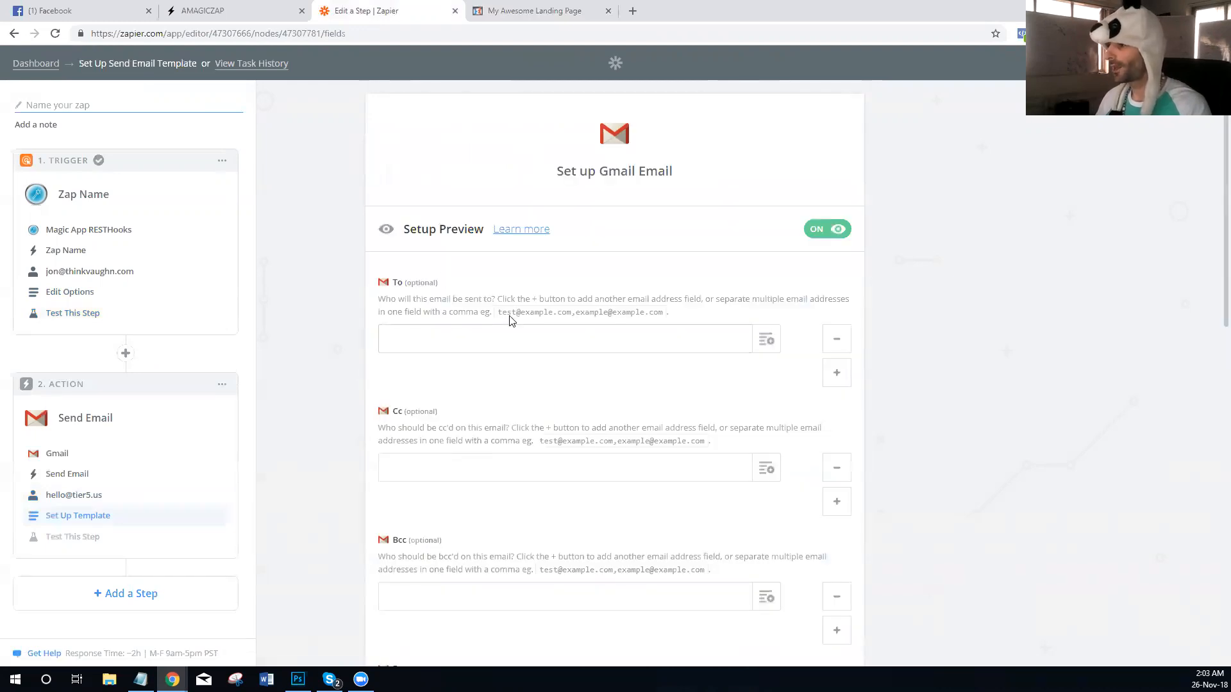
Map the trigger's Email field as the recipient, and set the sender to the Tier5 hello address with From Name Zap Test.
{"action": "left_click", "coordinate": [768, 346]}
{"action": "left_click", "coordinate": [482, 453]}
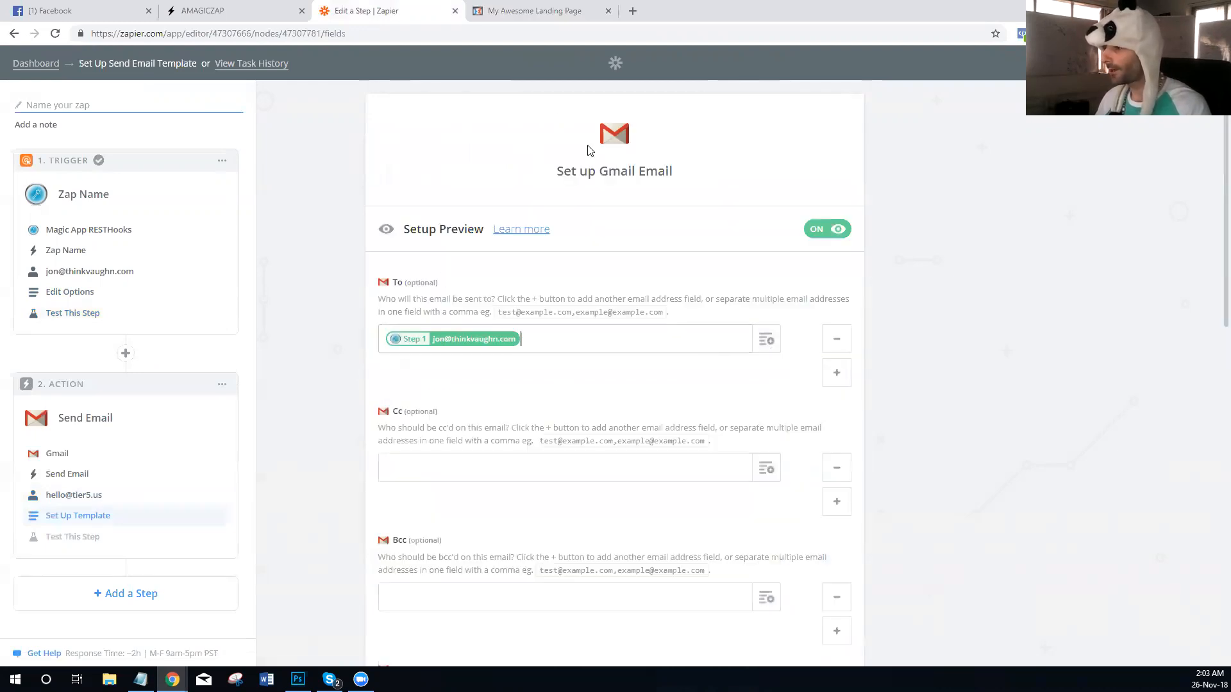
{"action": "scroll", "coordinate": [436, 225], "scroll_direction": "down", "scroll_amount": 3}
{"action": "scroll", "coordinate": [454, 310], "scroll_direction": "down", "scroll_amount": 3}
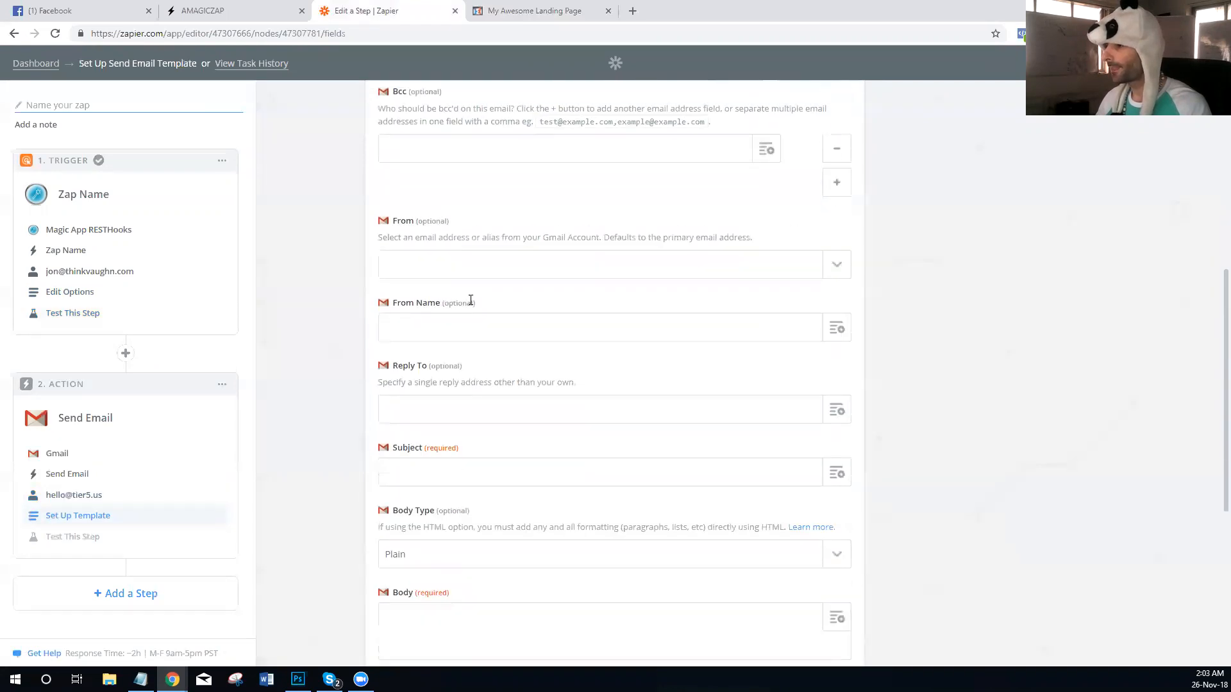
{"action": "left_click", "coordinate": [492, 266]}
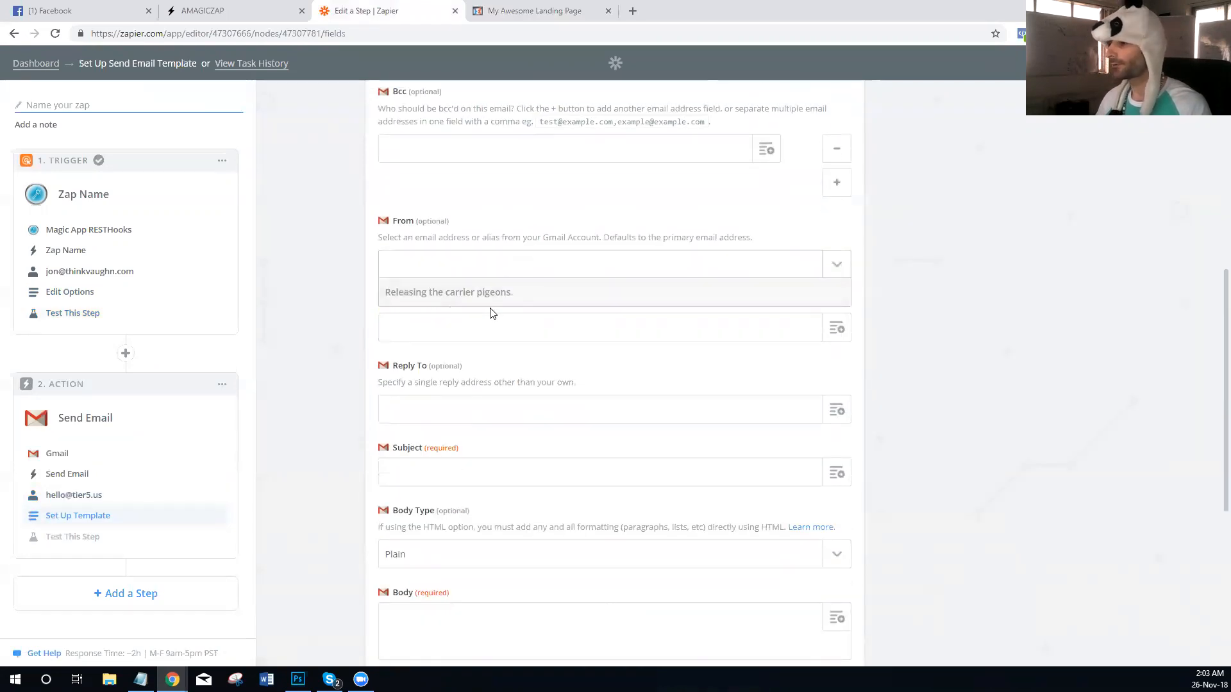
{"action": "left_click", "coordinate": [483, 326]}
{"action": "left_click", "coordinate": [480, 337]}
{"action": "type", "text": "Zap Test"}
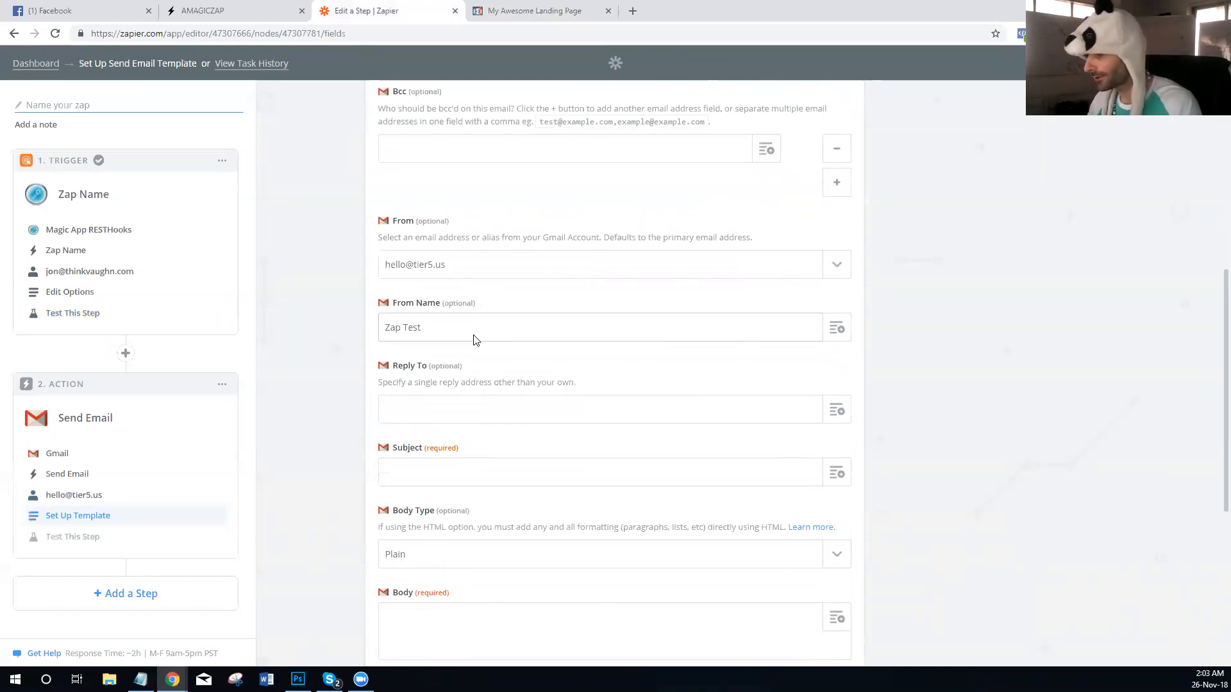
Compose the subject as "Hi [Name], you just visited [Location]" using the trigger's Name and Location fields.
{"action": "scroll", "coordinate": [476, 340], "scroll_direction": "down", "scroll_amount": 3}
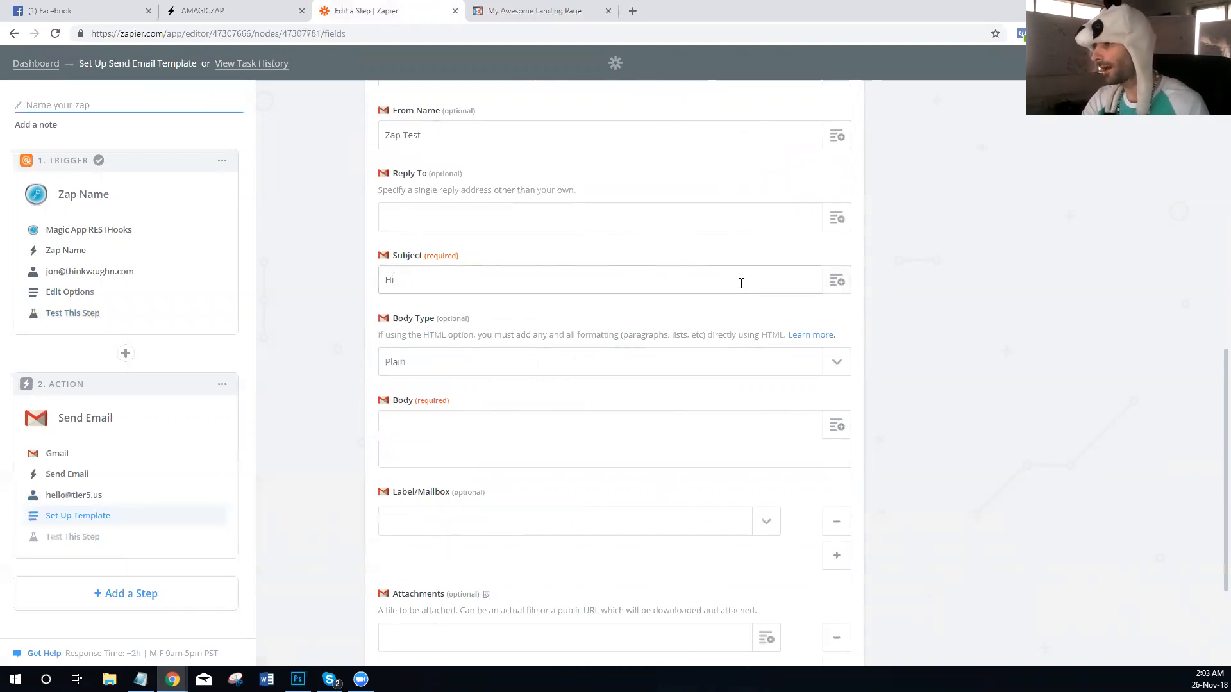
{"action": "left_click", "coordinate": [841, 286]}
{"action": "left_click", "coordinate": [521, 364]}
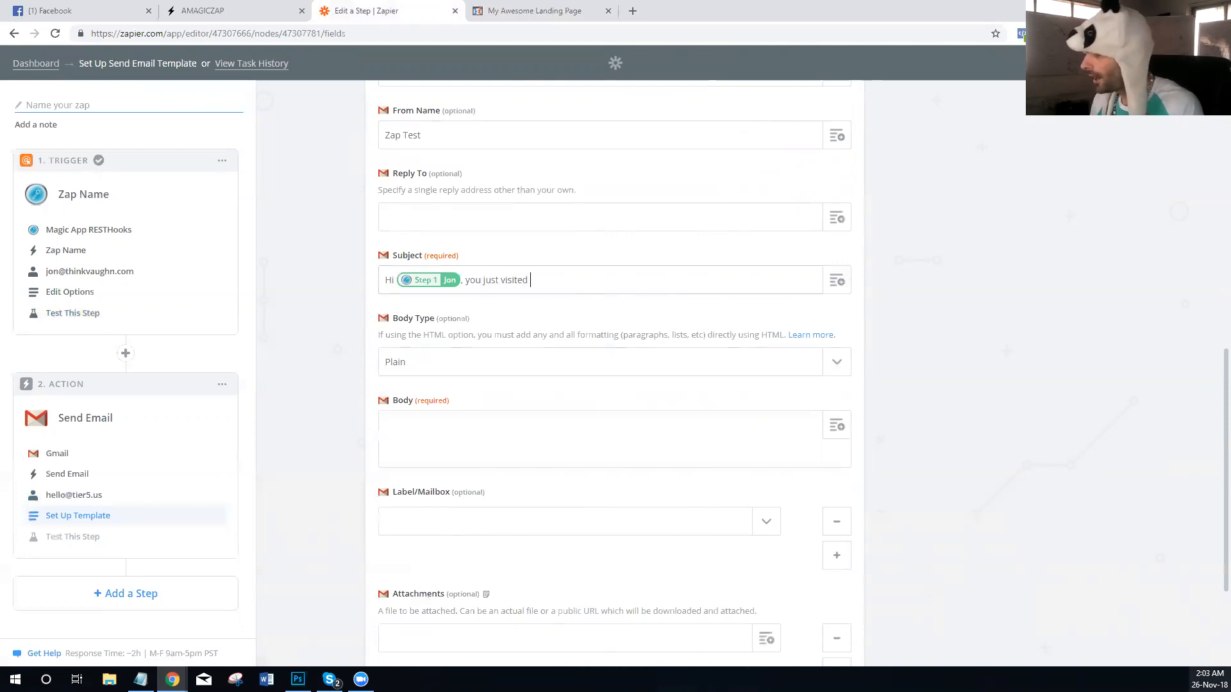
{"action": "left_click", "coordinate": [833, 286]}
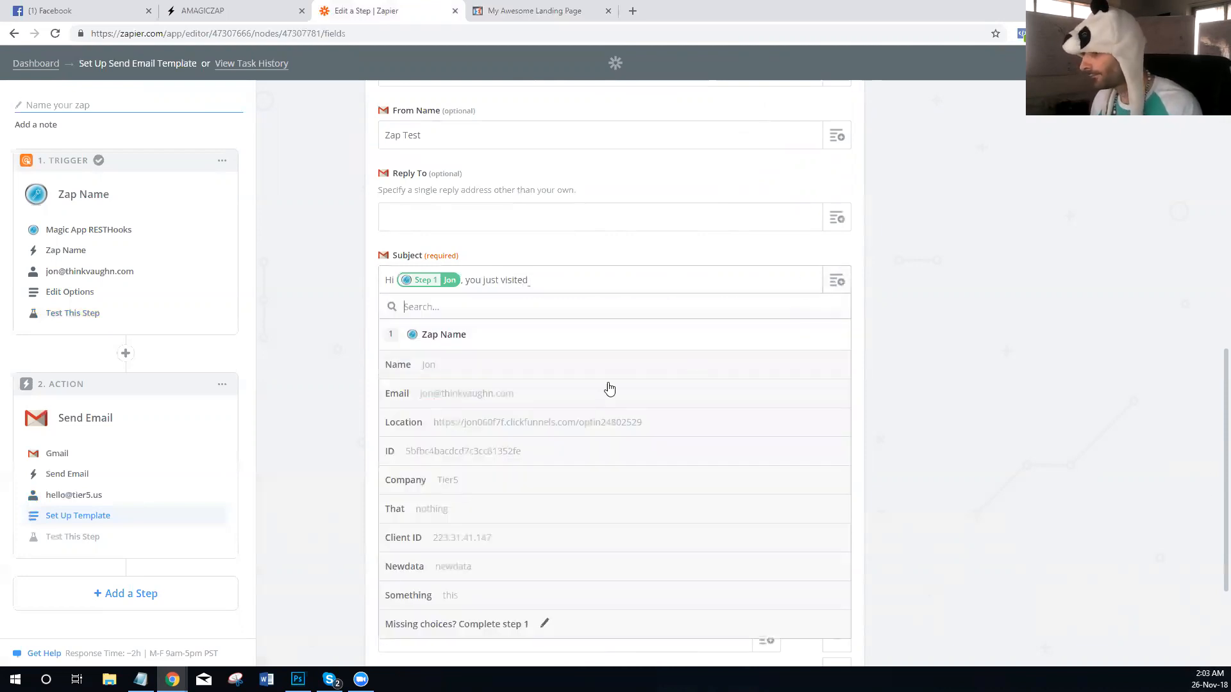
{"action": "left_click", "coordinate": [511, 436]}
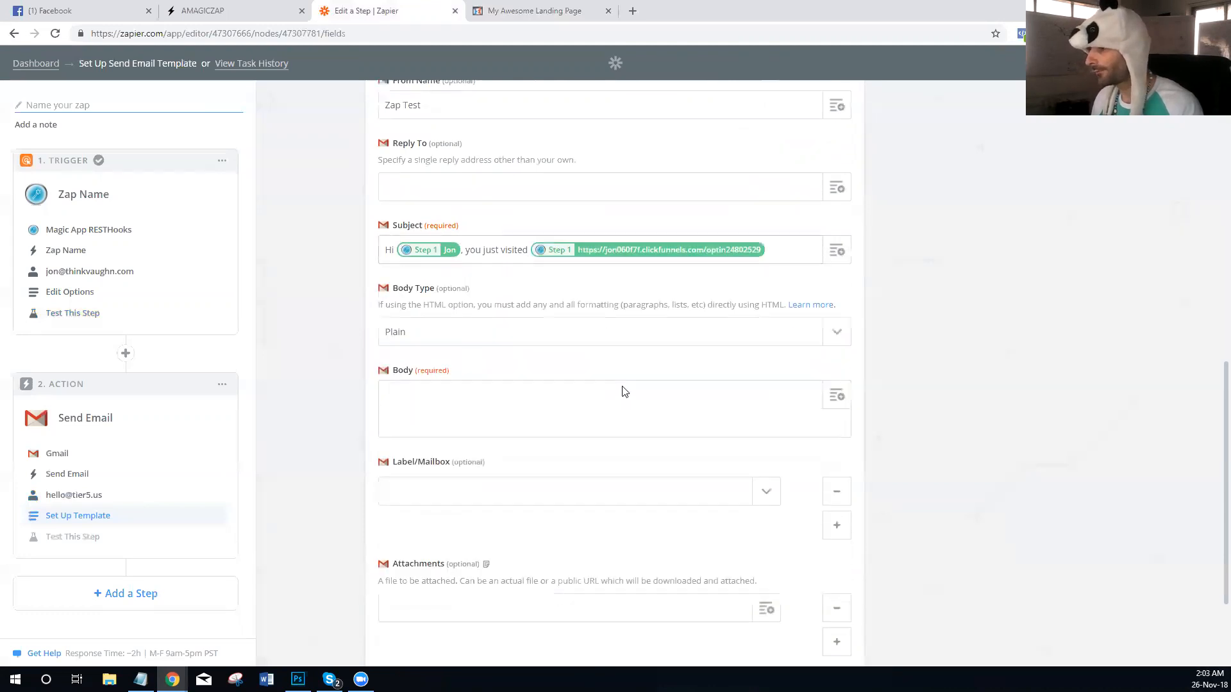
Enter "Magic zap is working" as the email body and continue to the Gmail test step.
{"action": "scroll", "coordinate": [621, 390], "scroll_direction": "down", "scroll_amount": 3}
{"action": "left_click", "coordinate": [408, 327]}
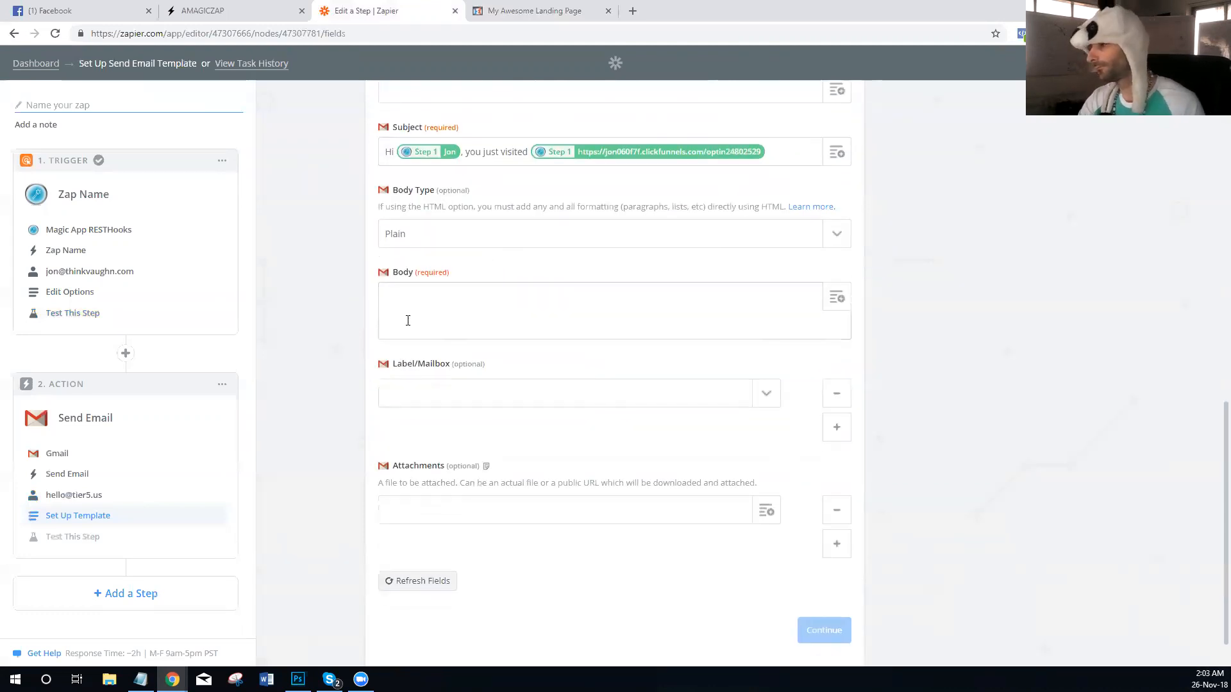
{"action": "type", "text": "Magic zap is working"}
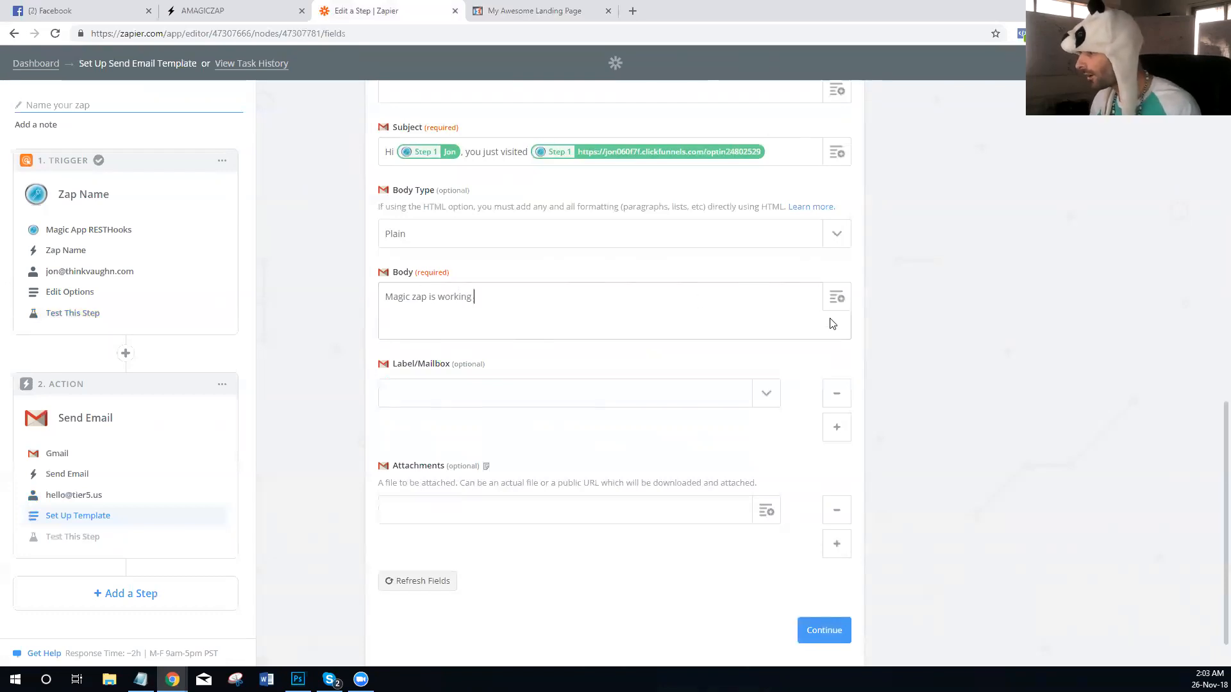
{"action": "left_click", "coordinate": [836, 298]}
{"action": "scroll", "coordinate": [562, 431], "scroll_direction": "down", "scroll_amount": 1}
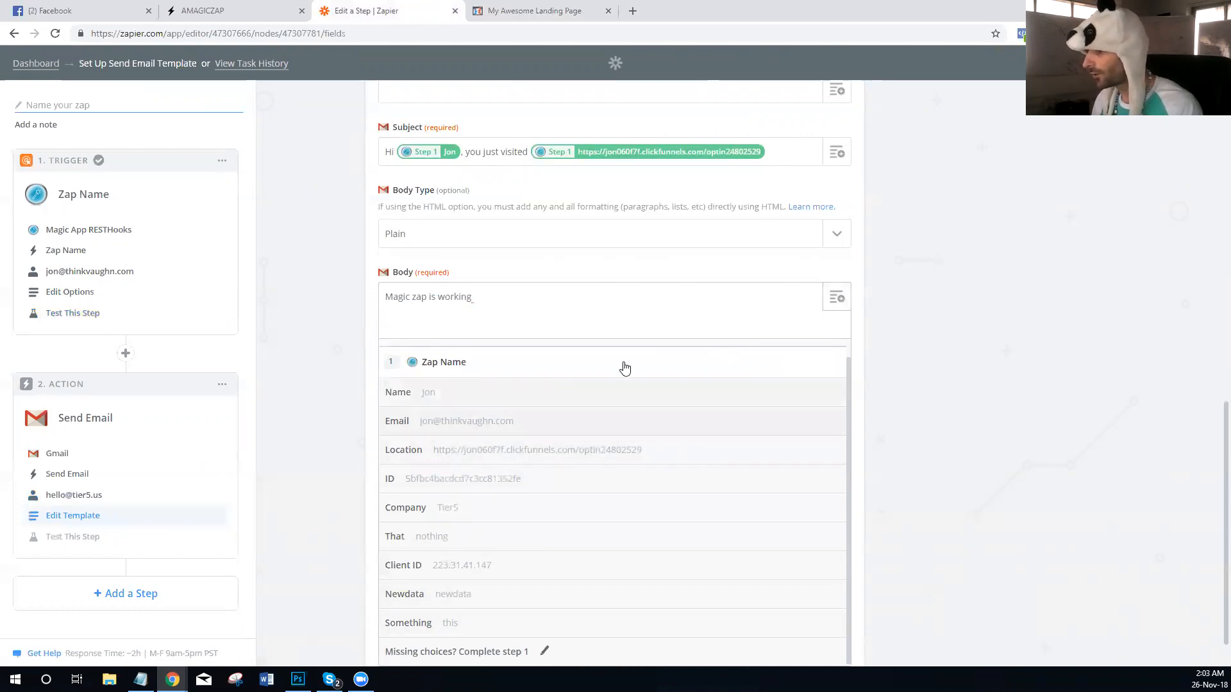
{"action": "left_click", "coordinate": [998, 401]}
{"action": "scroll", "coordinate": [640, 359], "scroll_direction": "down", "scroll_amount": 1}
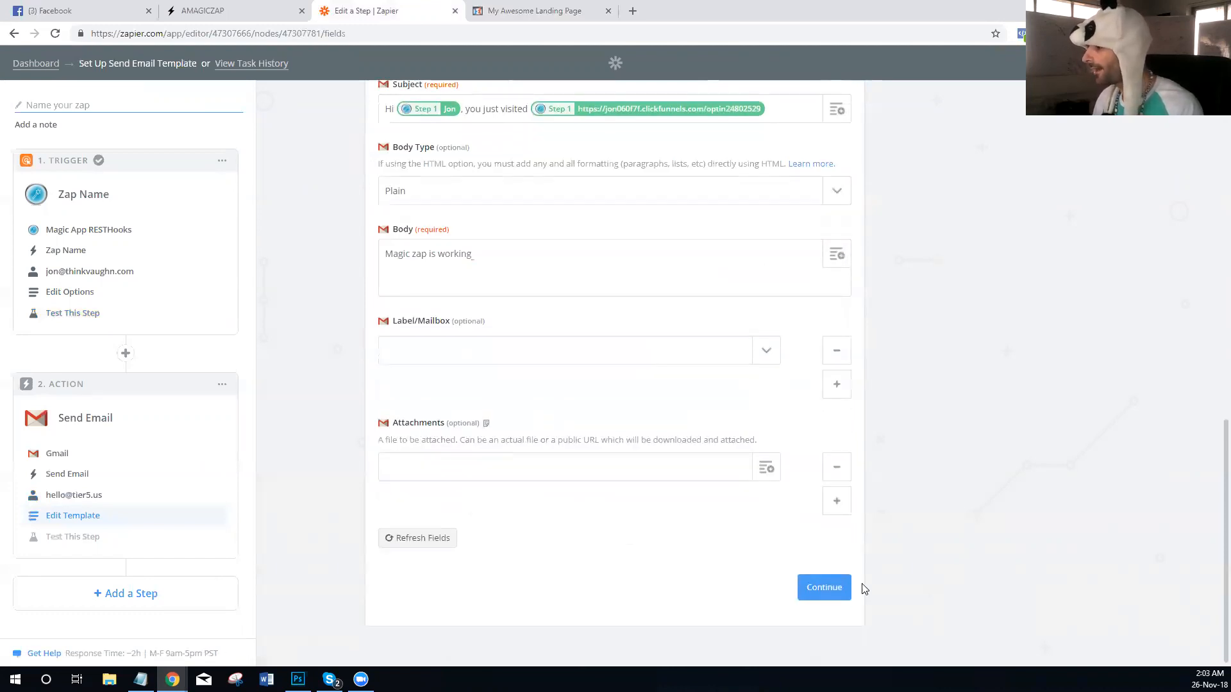
{"action": "left_click", "coordinate": [821, 586]}
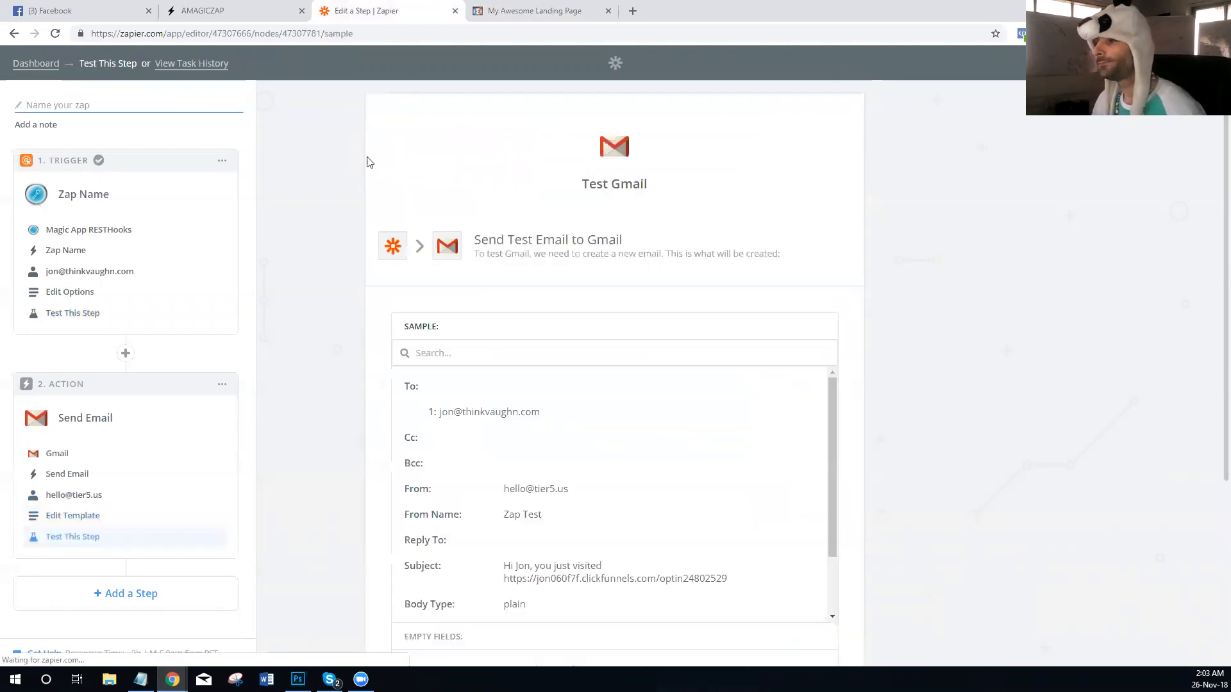
Name the zap "Magic Zap Test - Delete" and turn it on, skipping the Gmail test.
{"action": "type", "text": "Magic Zap Test -  Delete"}
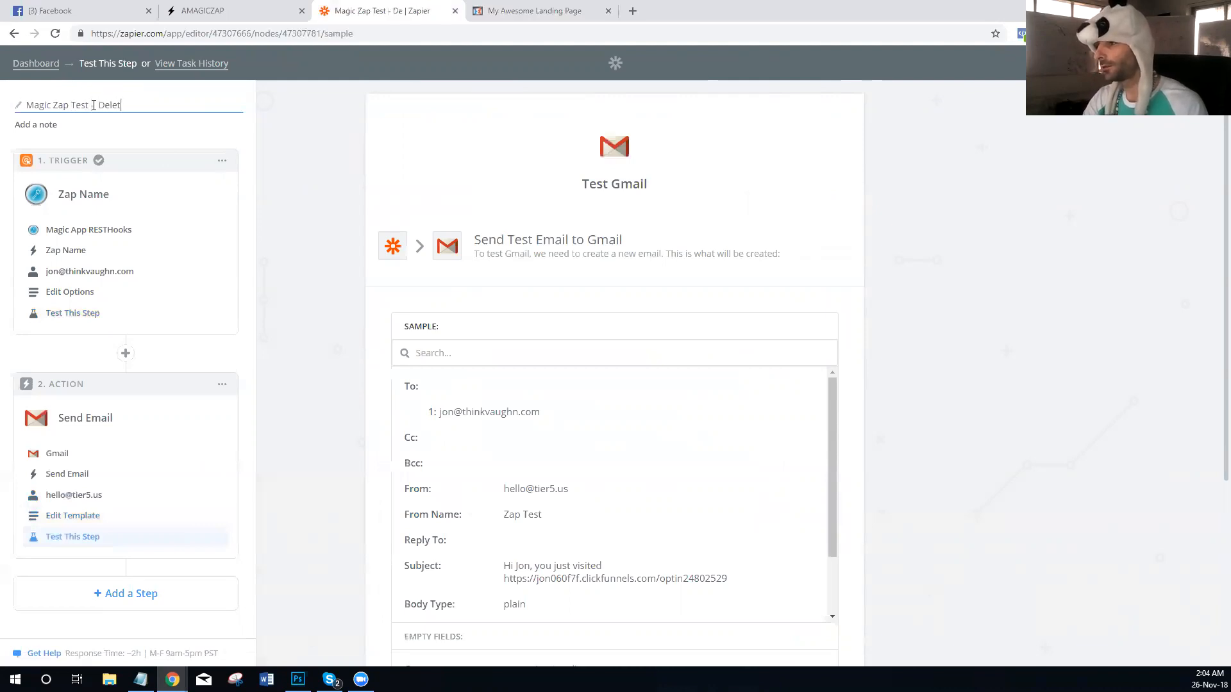
{"action": "scroll", "coordinate": [648, 352], "scroll_direction": "down", "scroll_amount": 5}
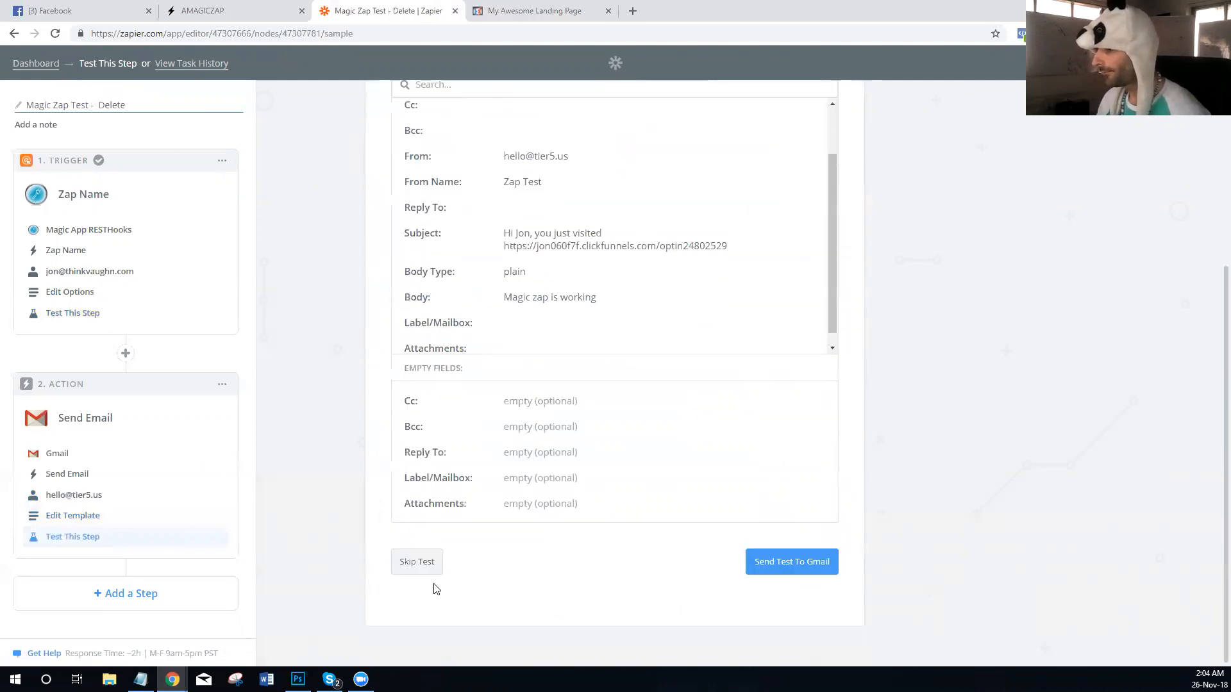
{"action": "left_click", "coordinate": [416, 571]}
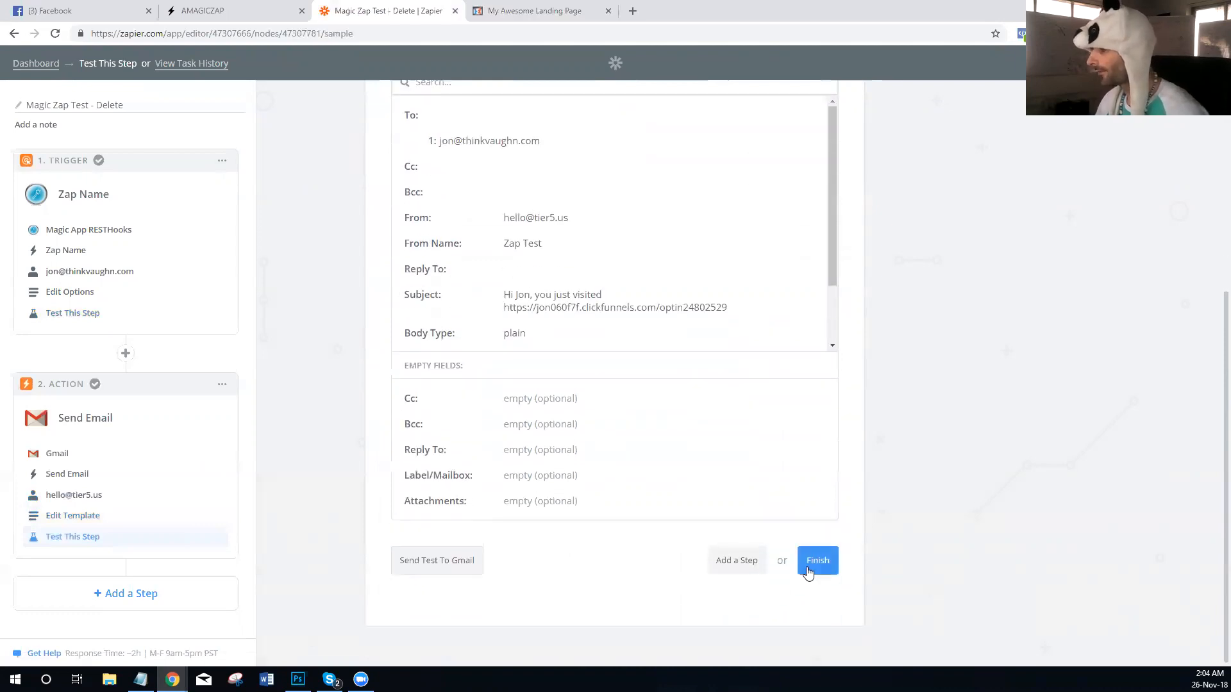
{"action": "left_click", "coordinate": [808, 571]}
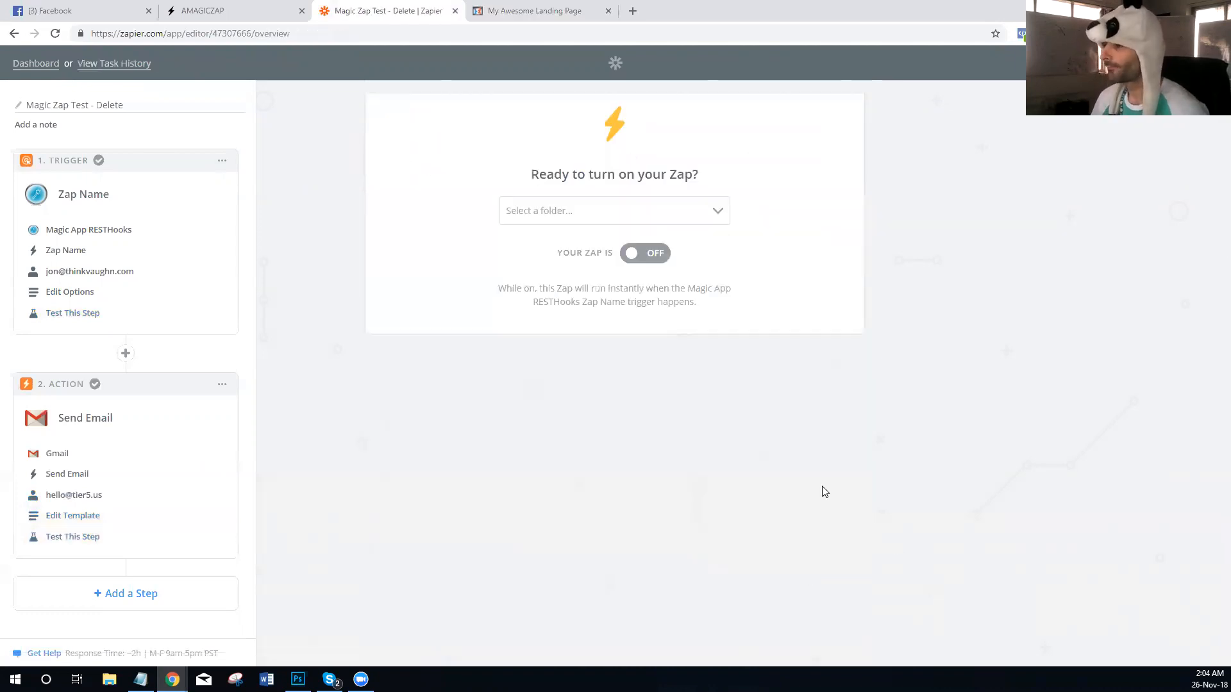
{"action": "left_click", "coordinate": [657, 253]}
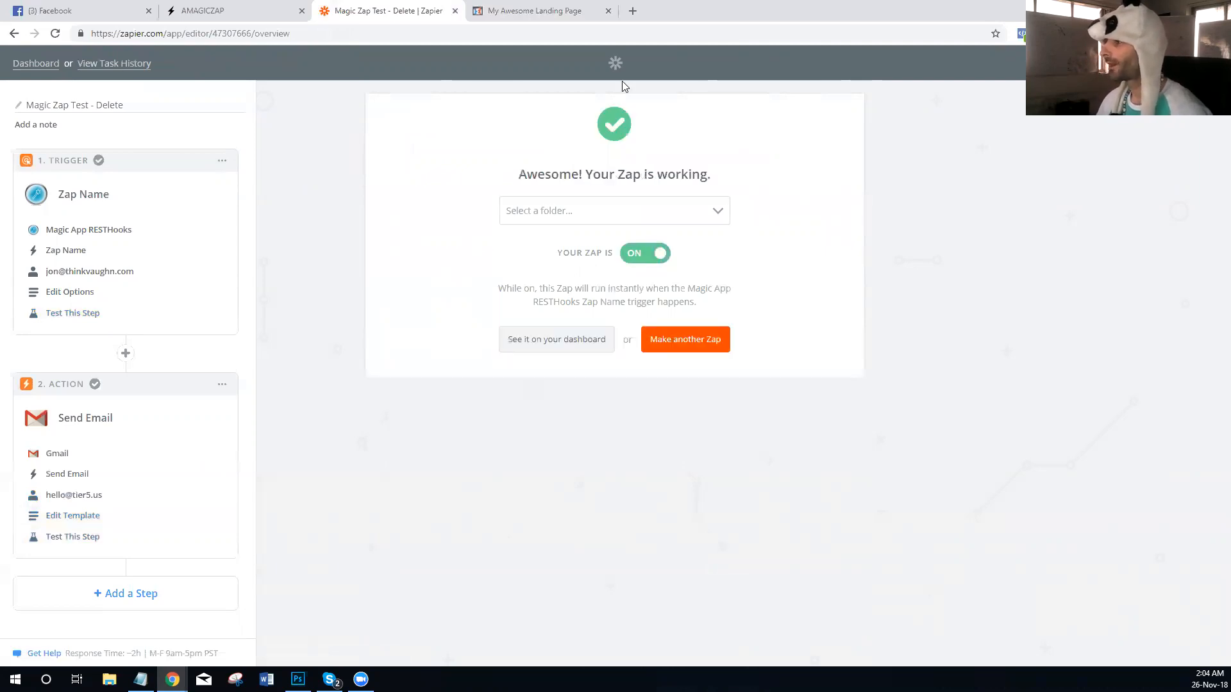
Open the Yahoo Mail inbox in a new browser tab.
{"action": "left_click", "coordinate": [634, 11]}
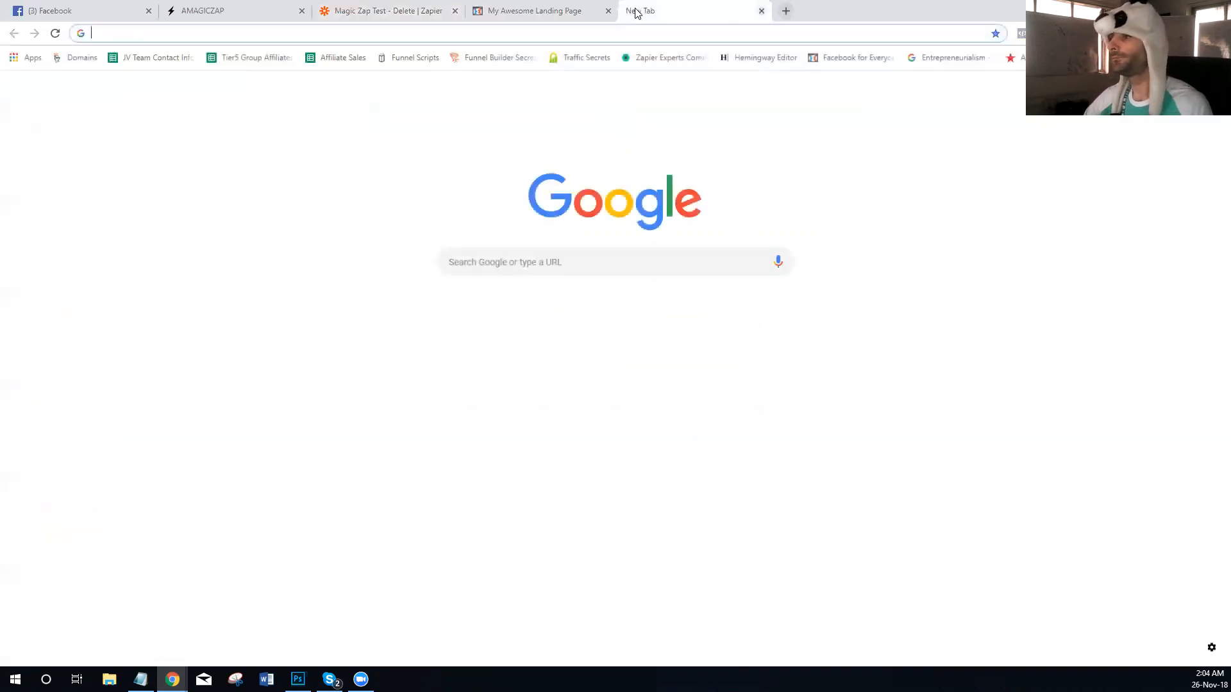
{"action": "type", "text": "ma"}
{"action": "key", "text": "Return"}
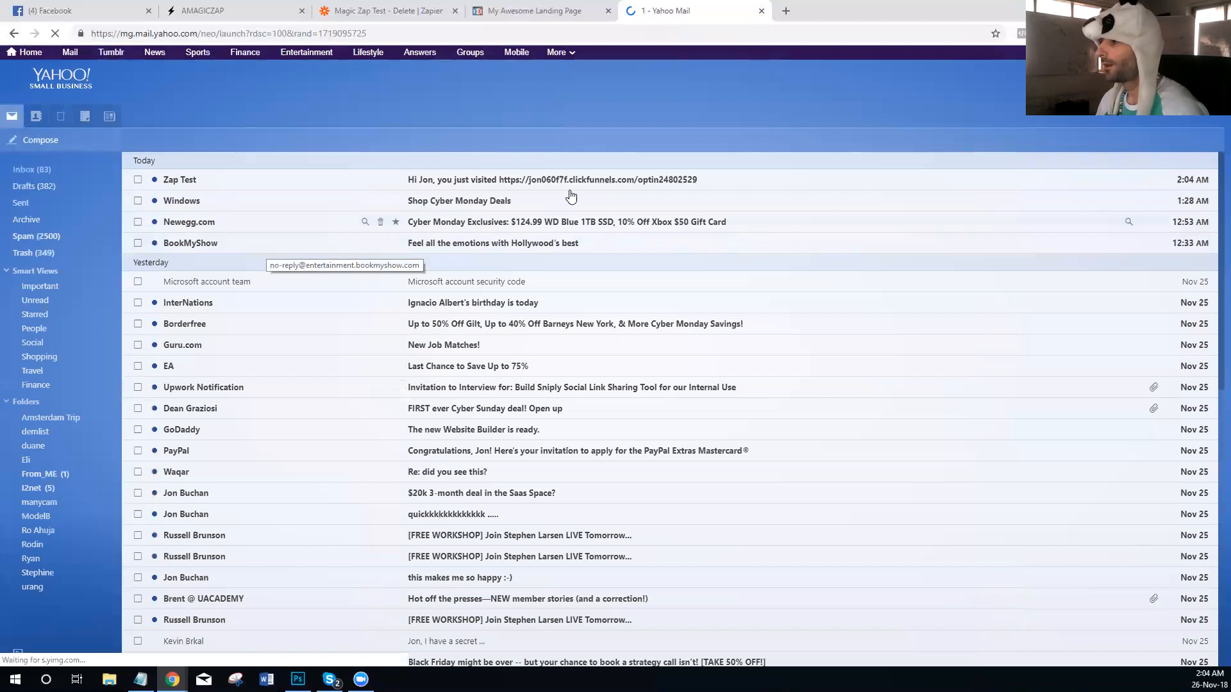
Delete the Zap Test, Windows, Newegg.com, BookMyShow and InterNations emails from the inbox.
{"action": "left_click", "coordinate": [138, 179]}
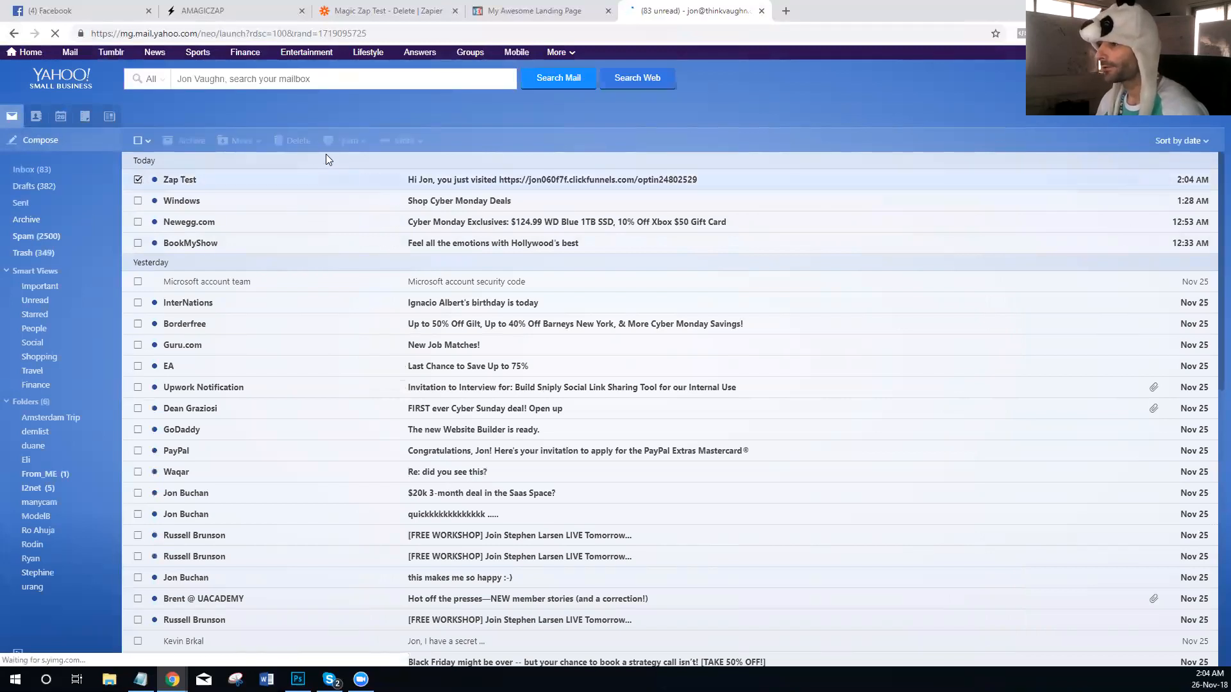
{"action": "left_click", "coordinate": [138, 201]}
{"action": "left_click", "coordinate": [138, 222]}
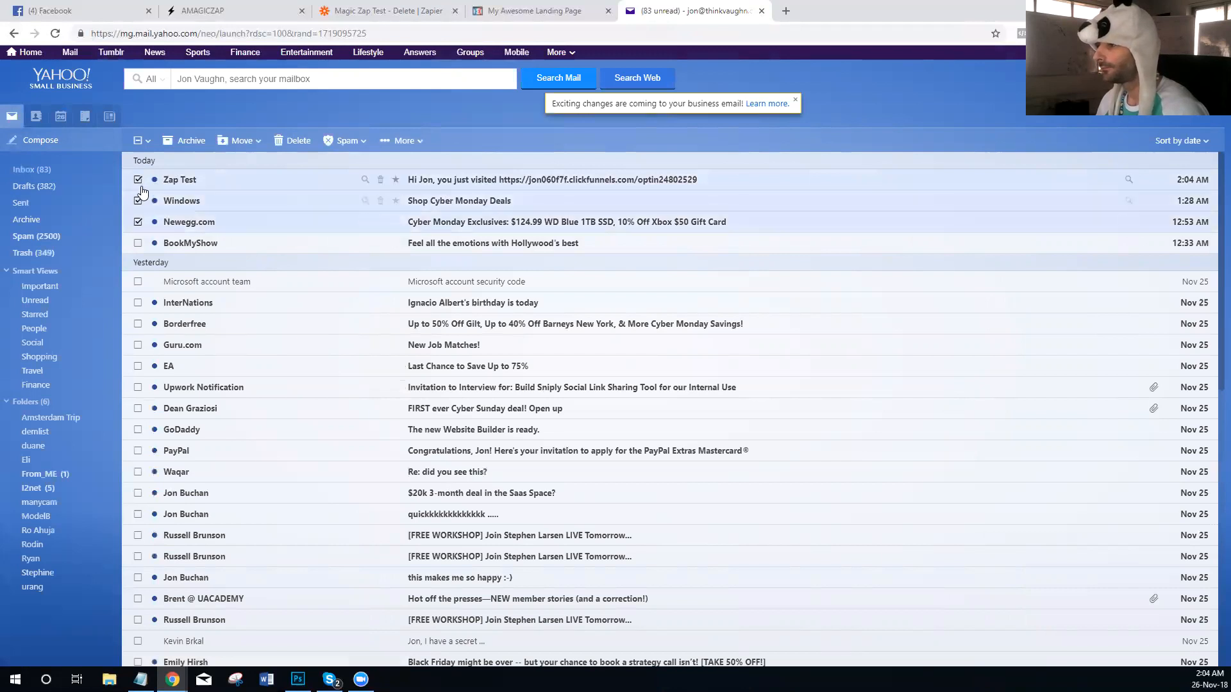
{"action": "left_click", "coordinate": [297, 143]}
{"action": "left_click", "coordinate": [138, 180]}
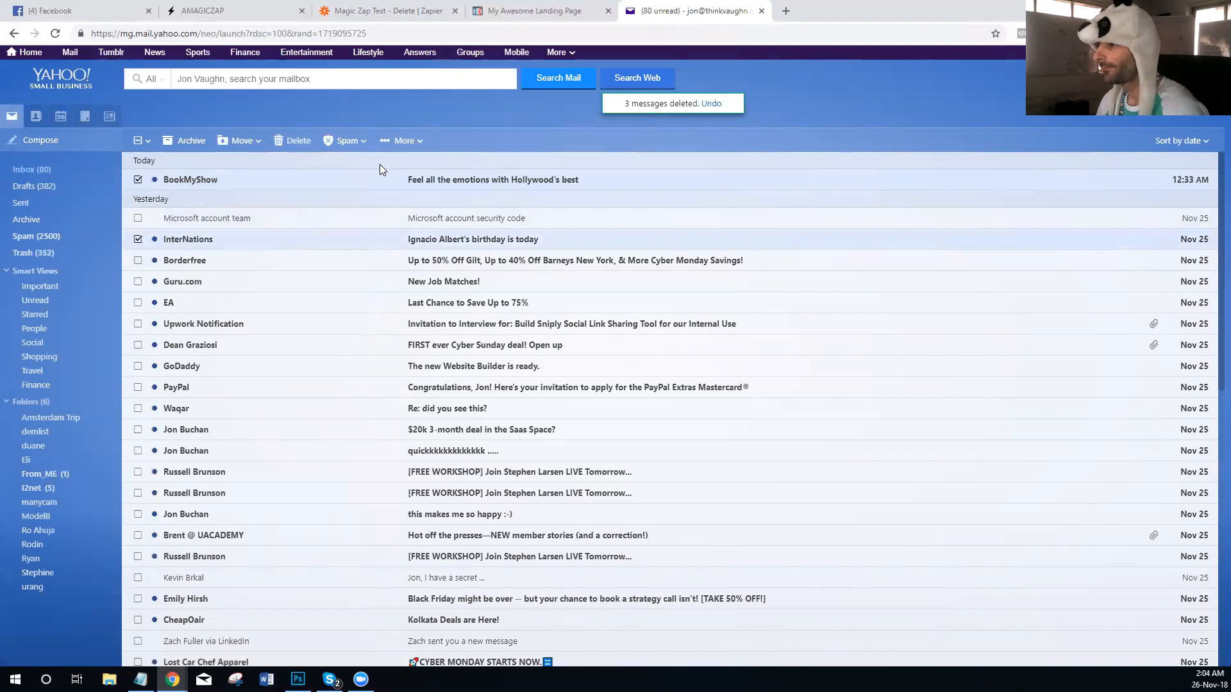
{"action": "left_click", "coordinate": [296, 142]}
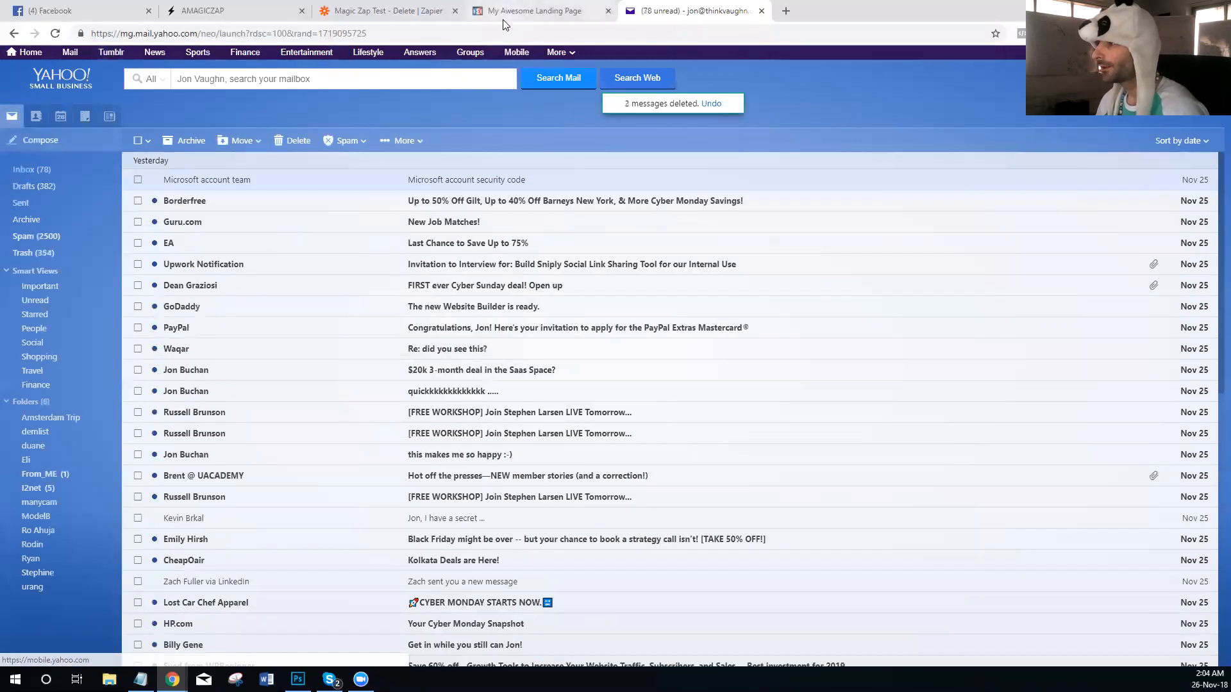
Reload the landing page with its URL parameters and check the Yahoo inbox for a new zap email.
{"action": "left_click", "coordinate": [512, 11]}
{"action": "left_click", "coordinate": [755, 35]}
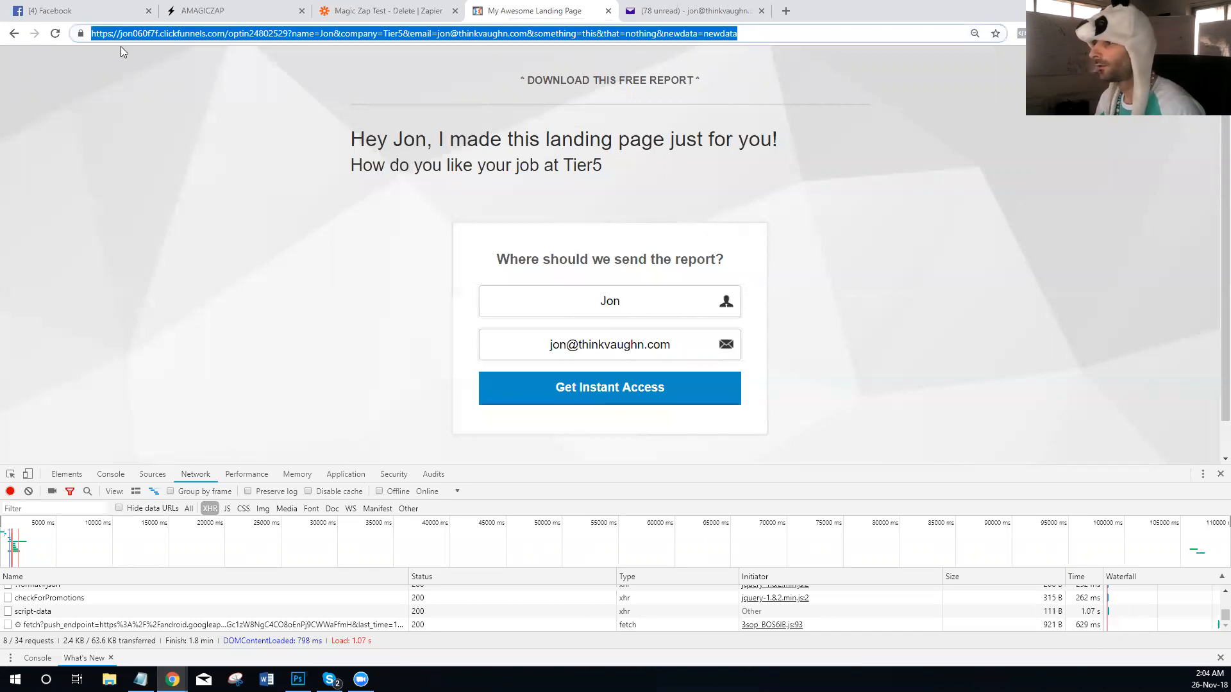
{"action": "left_click", "coordinate": [55, 34]}
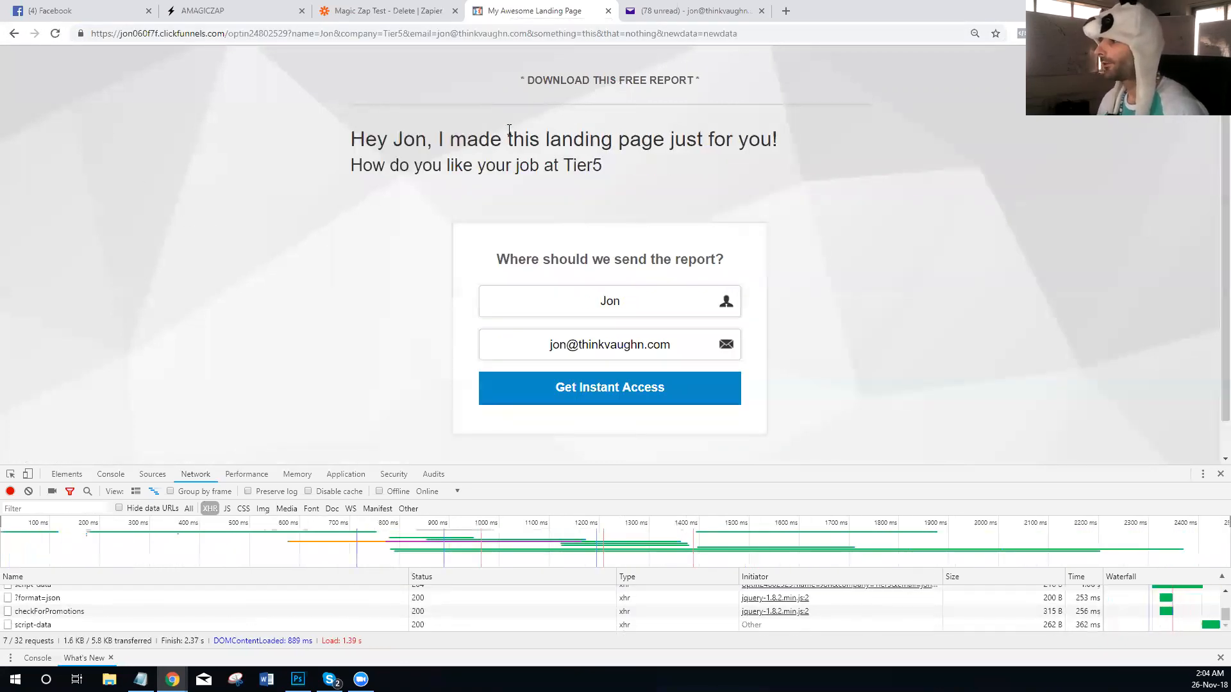
{"action": "left_click", "coordinate": [684, 10]}
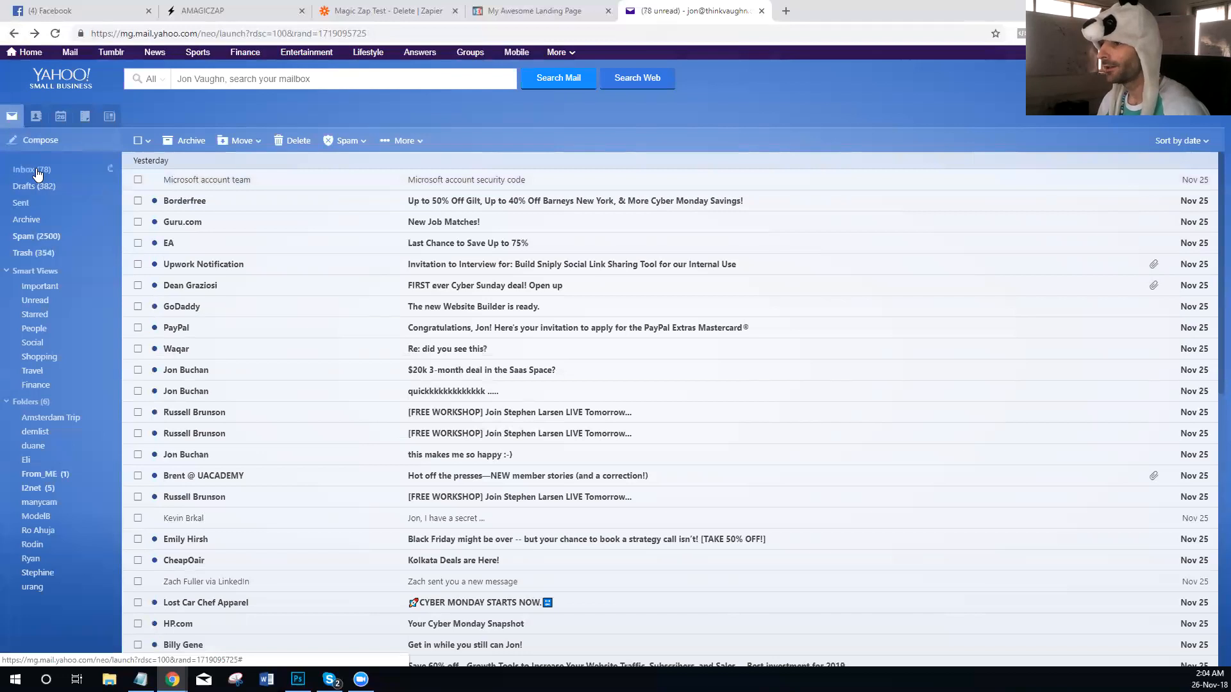
{"action": "left_click", "coordinate": [55, 34]}
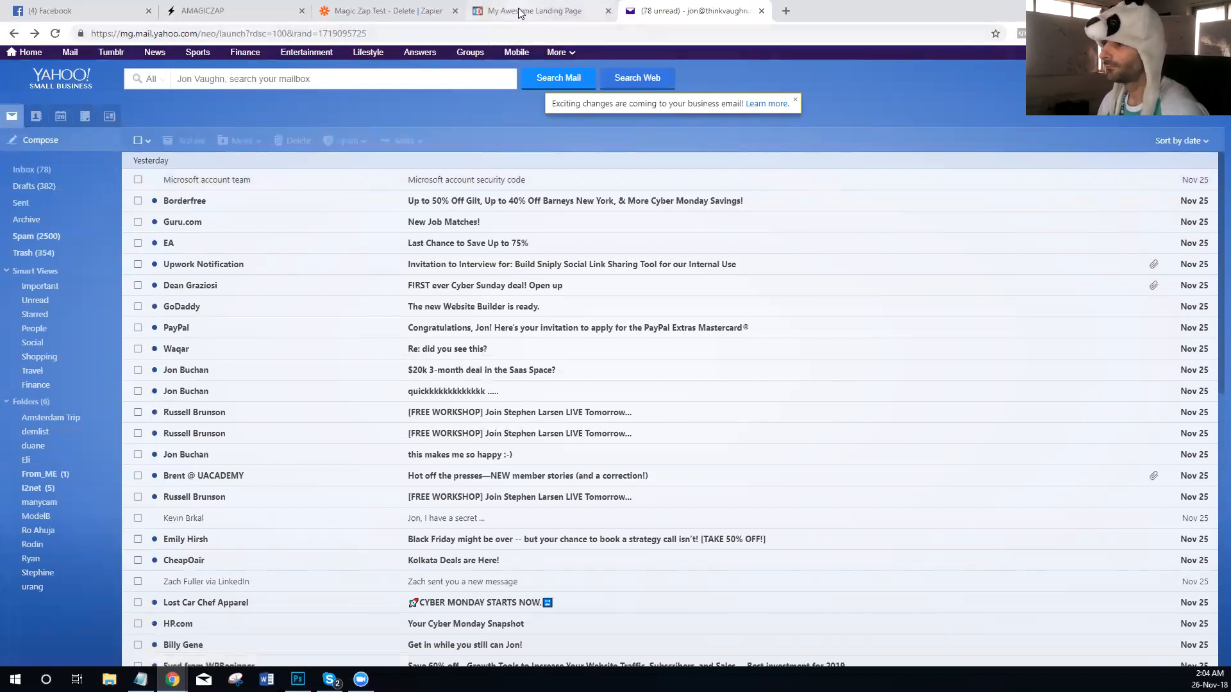
Copy the landing page's full URL, load it in a new incognito window and recheck the Yahoo inbox.
{"action": "left_click", "coordinate": [498, 18]}
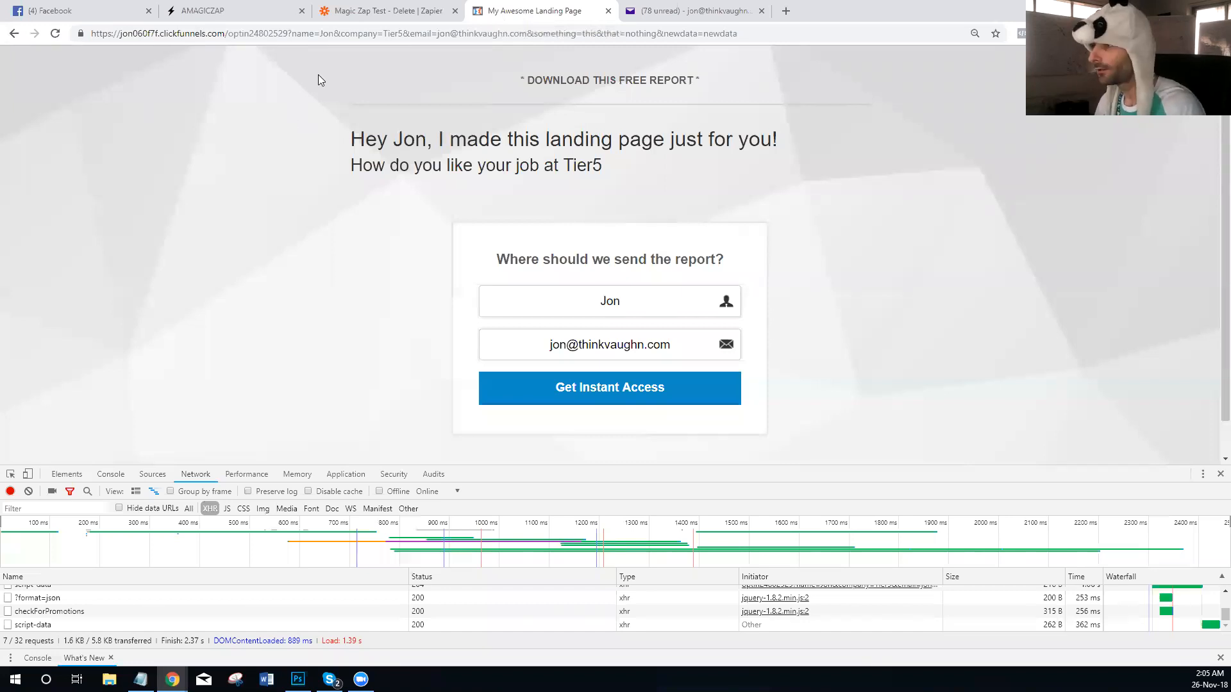
{"action": "left_click", "coordinate": [322, 34]}
{"action": "key", "text": "ctrl+c"}
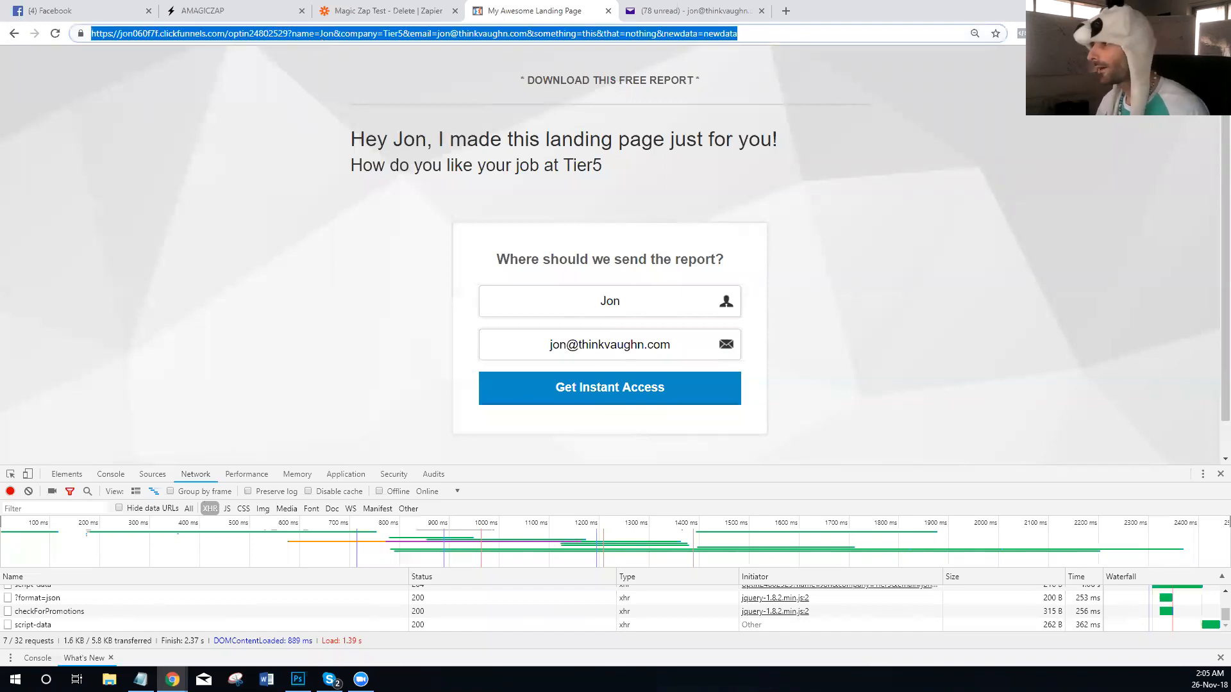
{"action": "left_click", "coordinate": [693, 11]}
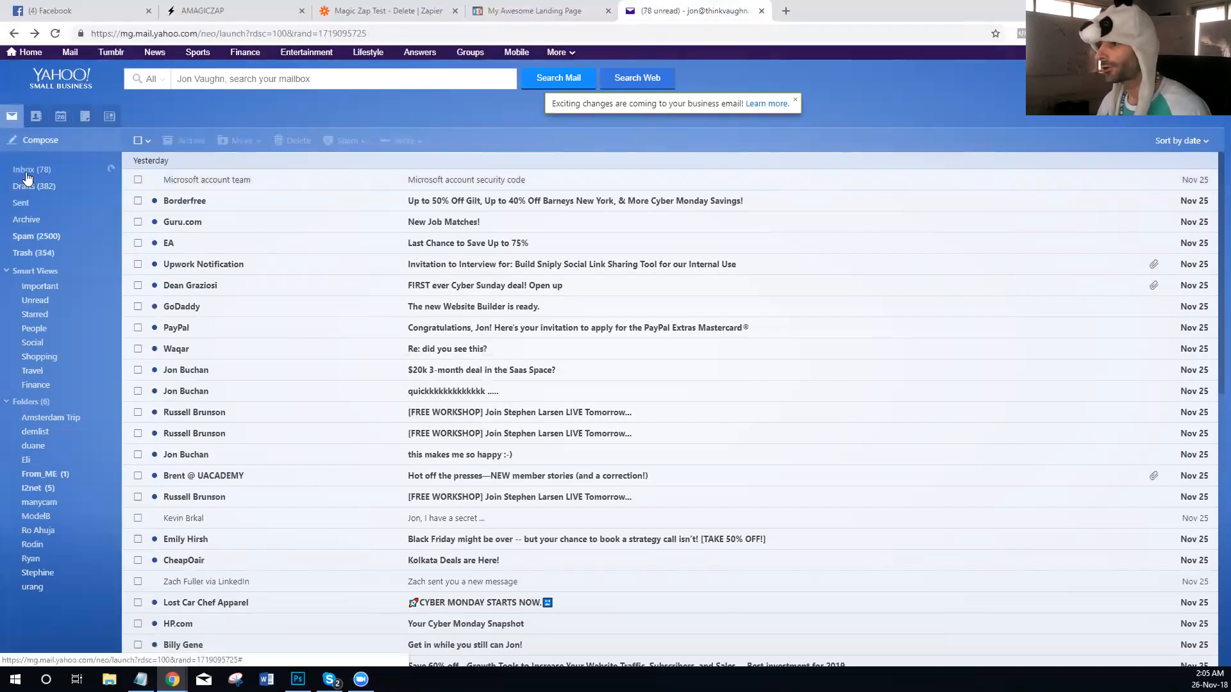
{"action": "left_click", "coordinate": [1219, 34]}
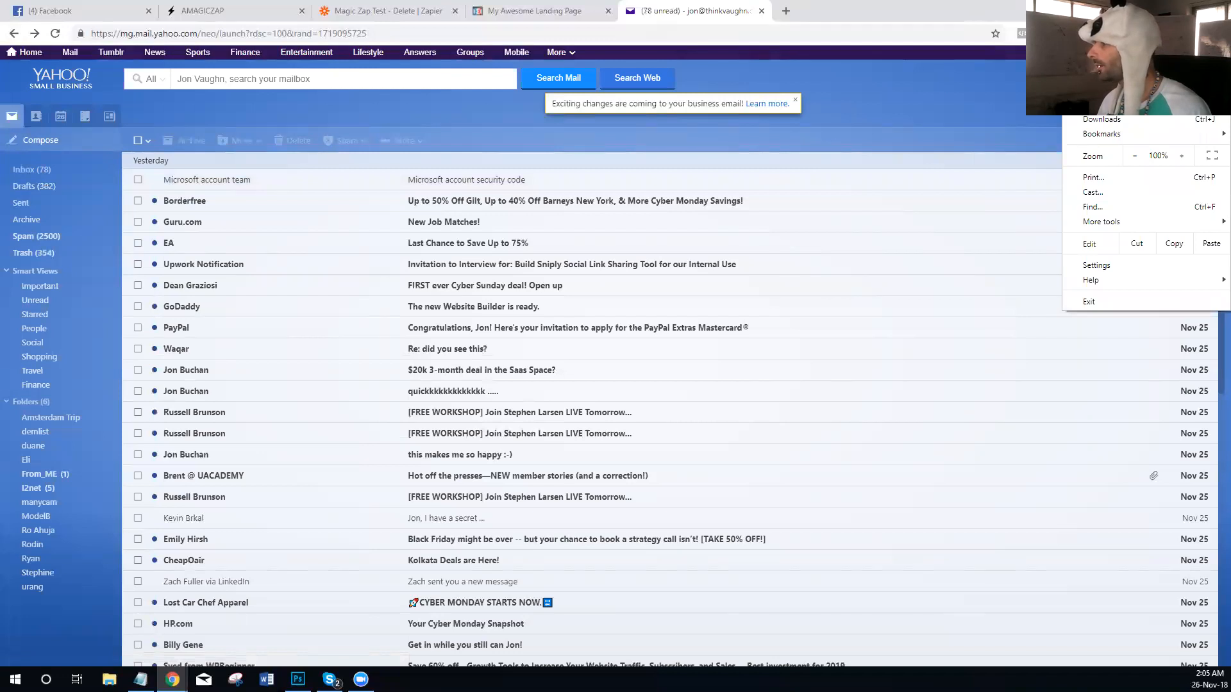
{"action": "left_click", "coordinate": [1117, 83]}
{"action": "key", "text": "ctrl+v"}
{"action": "key", "text": "Return"}
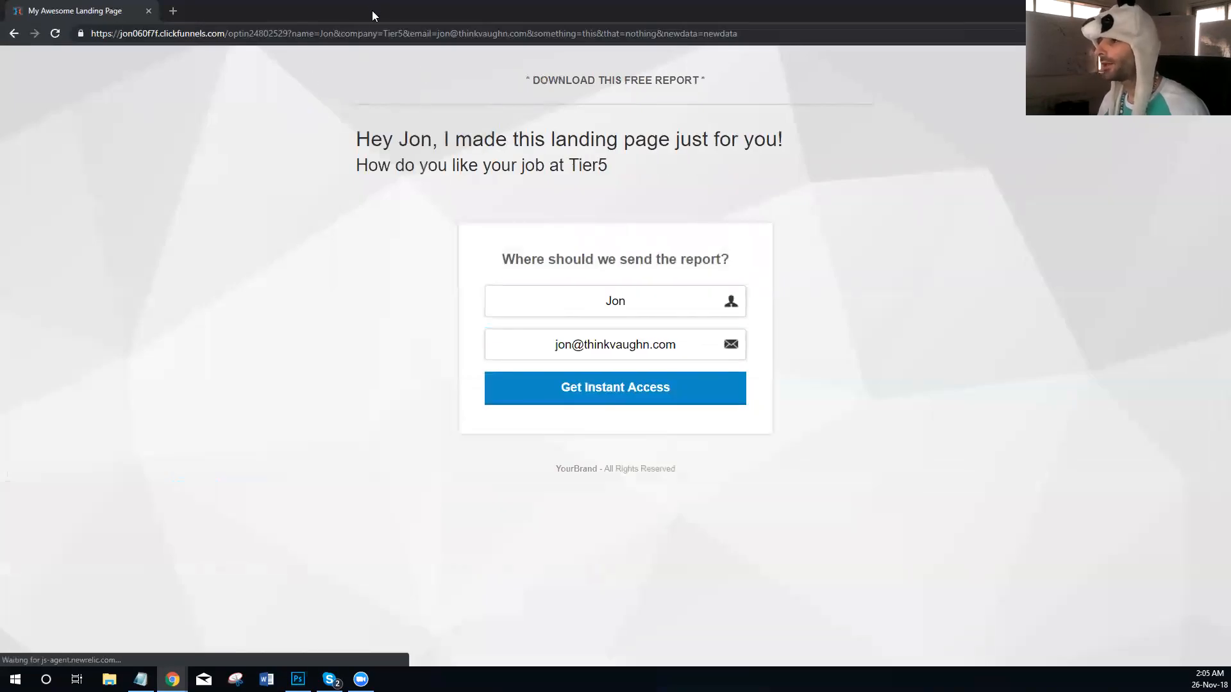
{"action": "key", "text": "alt+Tab"}
{"action": "left_click", "coordinate": [45, 177]}
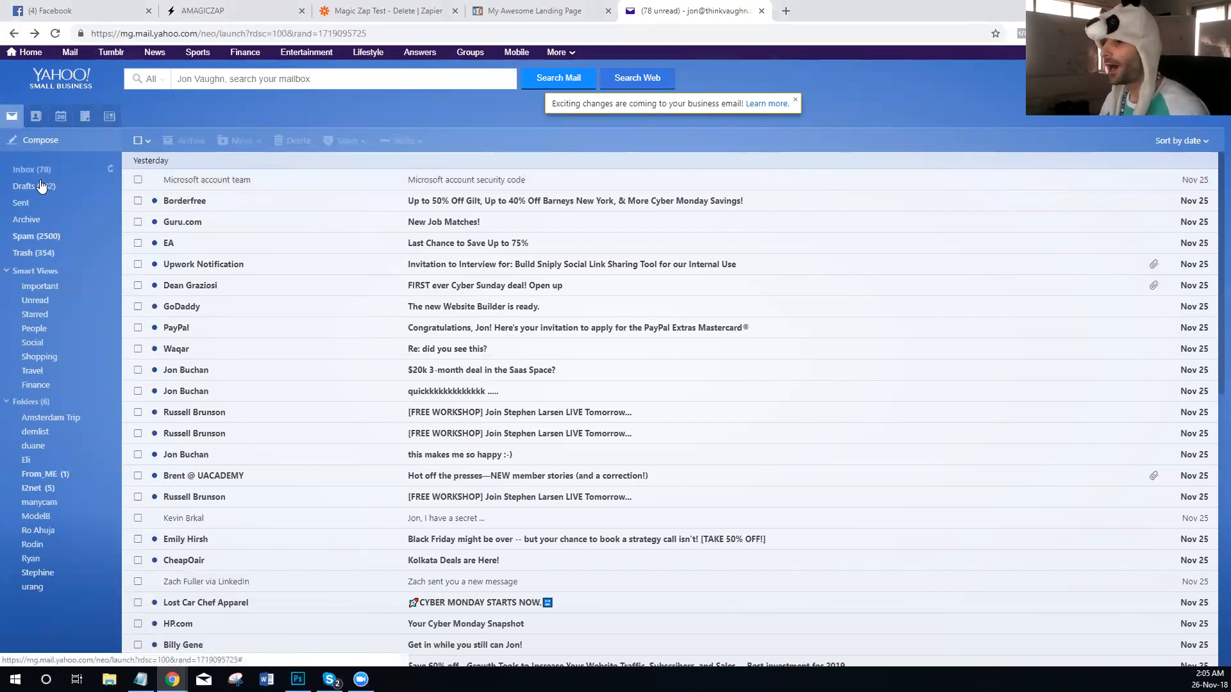
Open Gmail in a new tab, switch to the Tier5 hello account and show its Sent mail.
{"action": "left_click", "coordinate": [787, 13]}
{"action": "left_click", "coordinate": [1101, 90]}
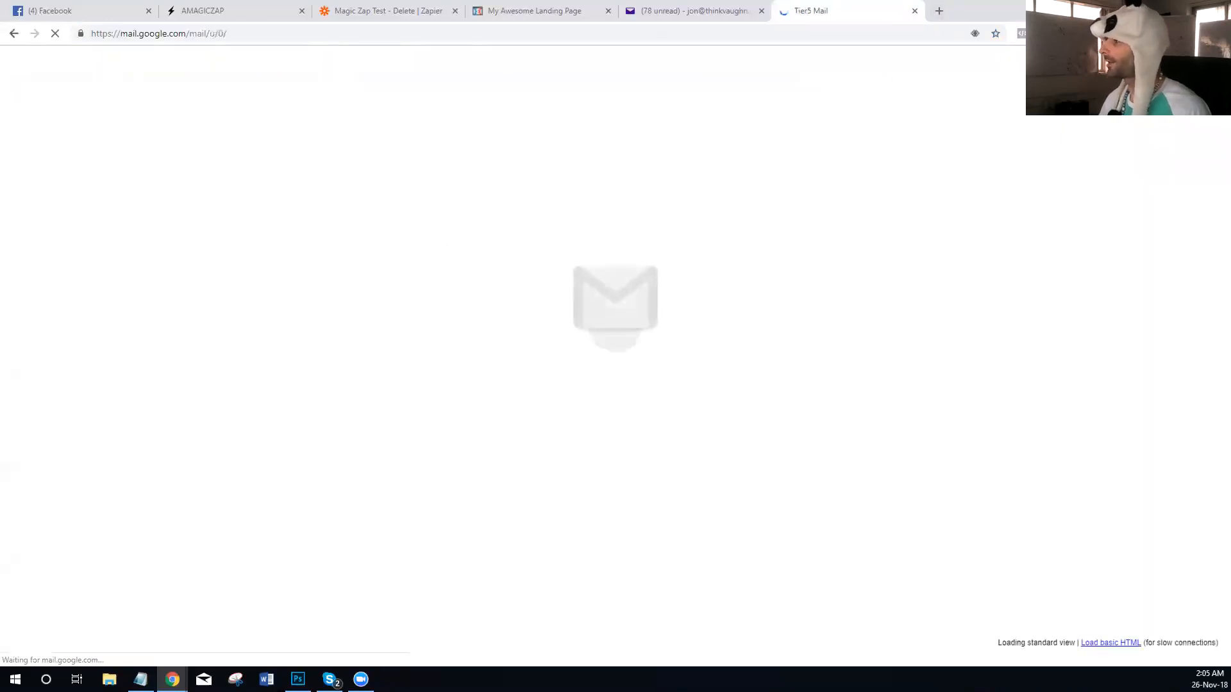
{"action": "left_click", "coordinate": [1208, 66]}
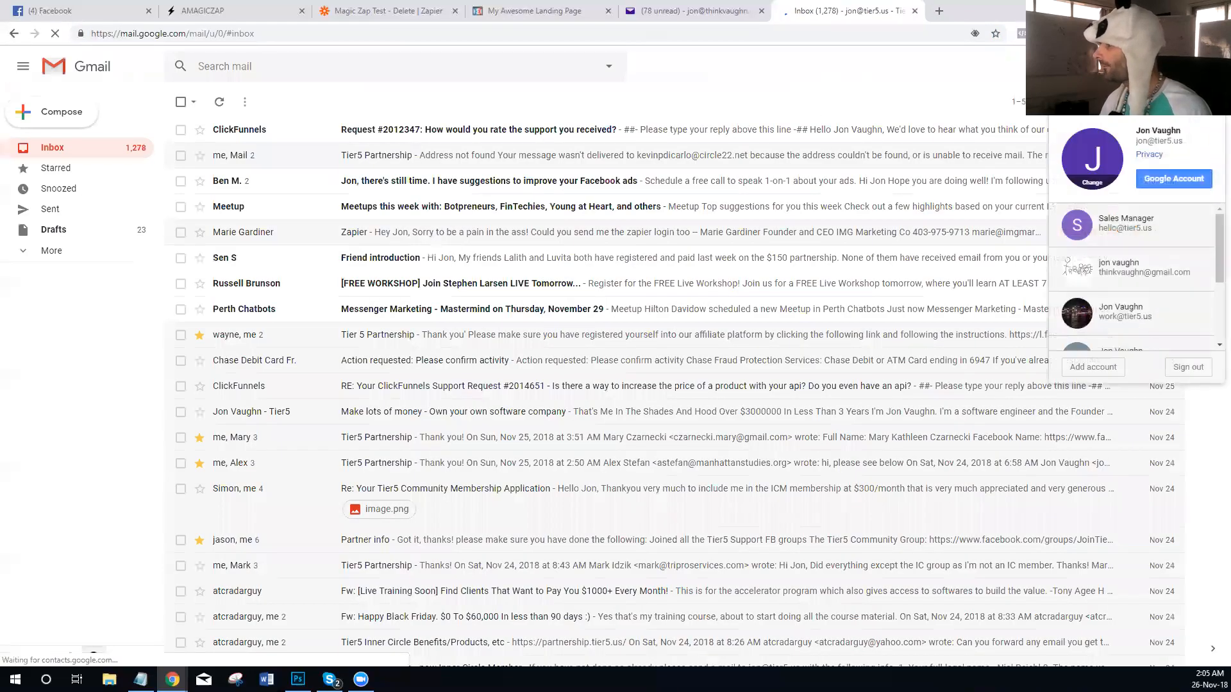
{"action": "left_click", "coordinate": [1143, 248]}
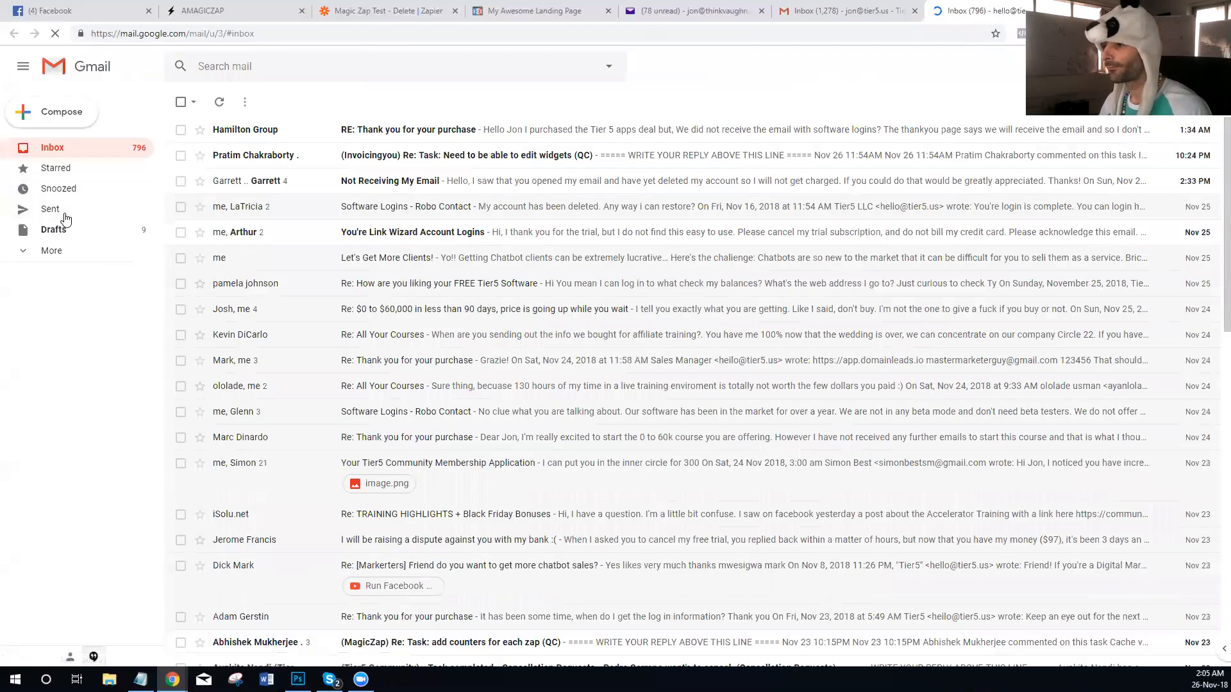
{"action": "left_click", "coordinate": [53, 190]}
{"action": "left_click", "coordinate": [46, 217]}
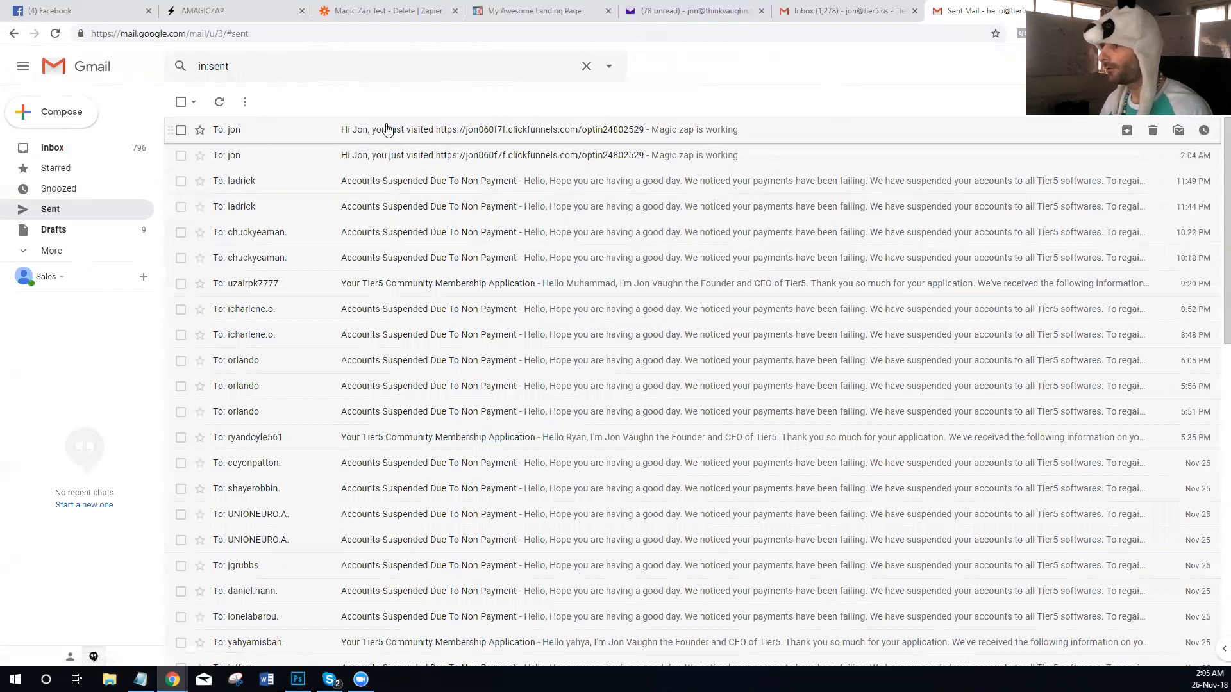
Recheck the Yahoo inbox and inspect the recipient details of the newest zap email in Gmail's Sent mail.
{"action": "left_click", "coordinate": [664, 23]}
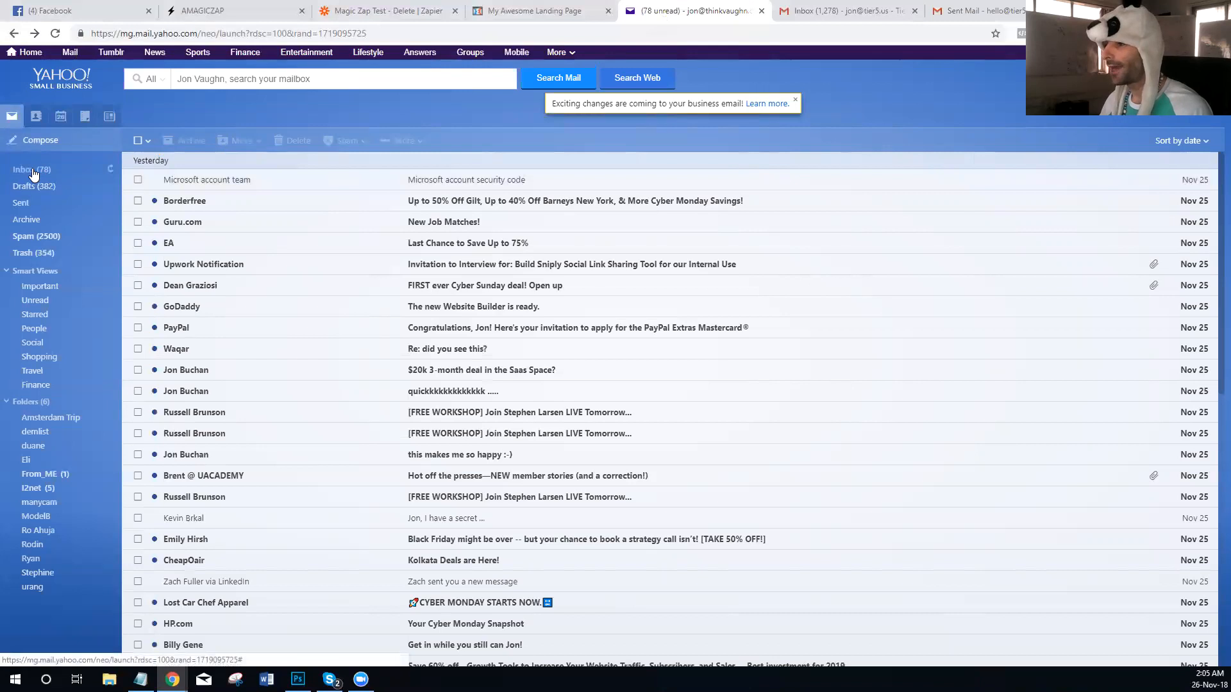
{"action": "left_click", "coordinate": [981, 11]}
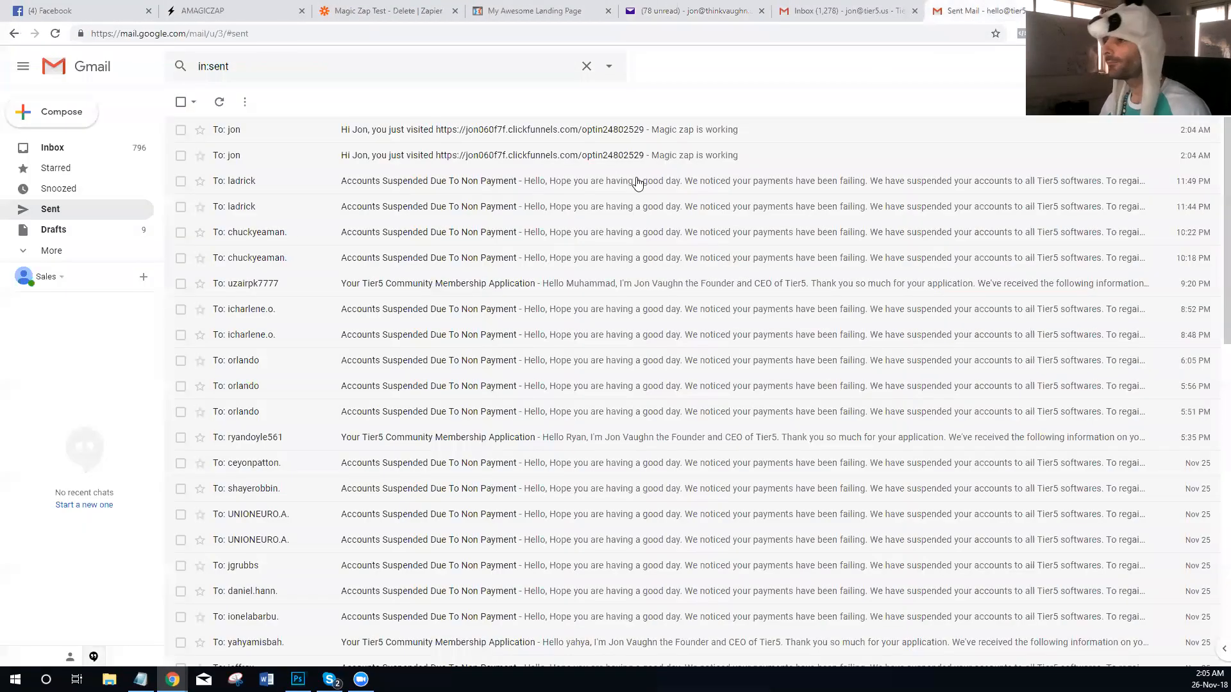
{"action": "left_click", "coordinate": [447, 130]}
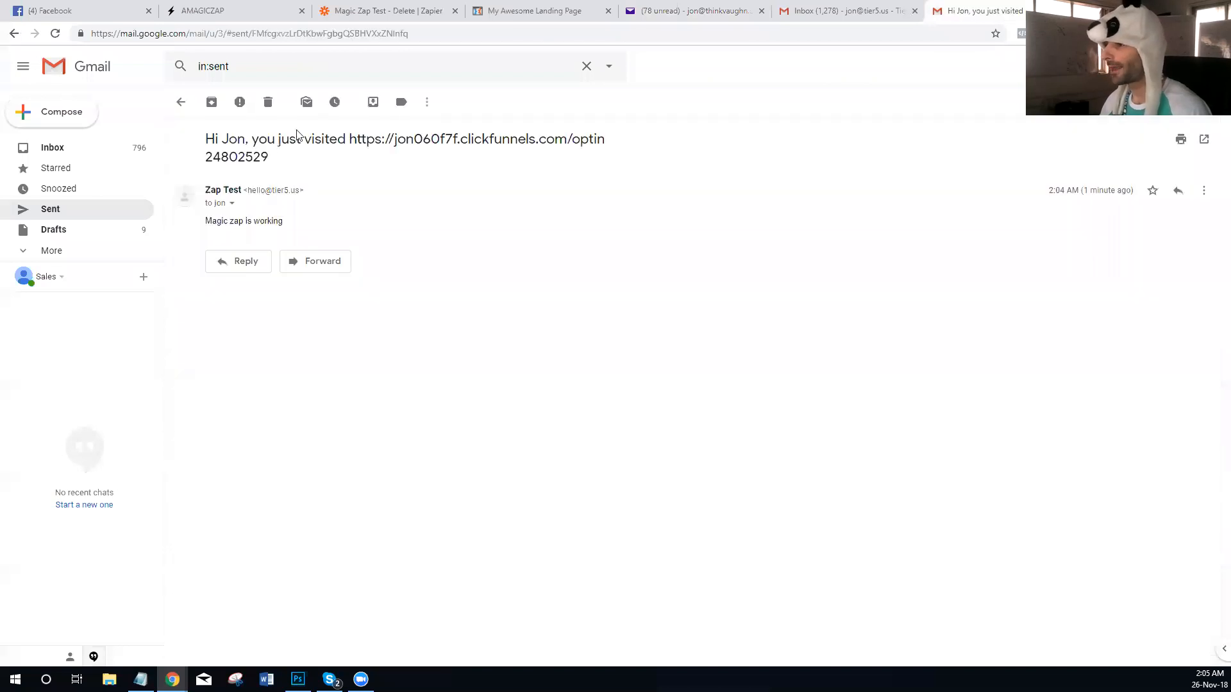
{"action": "left_click", "coordinate": [231, 204]}
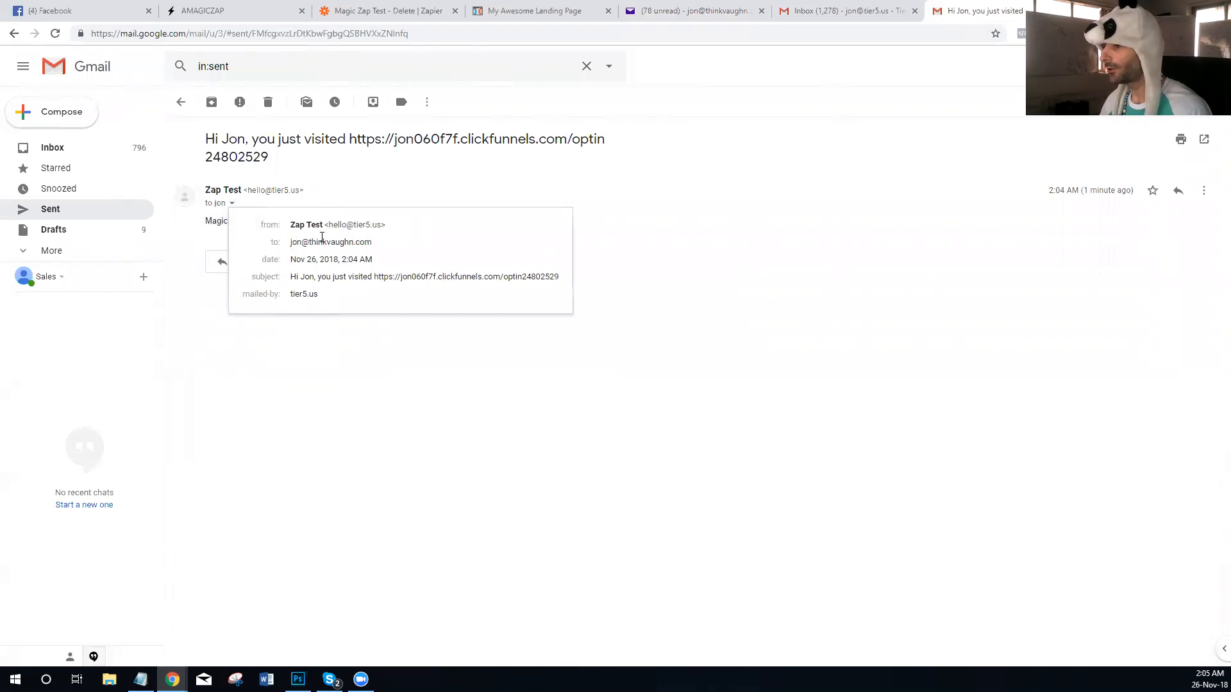
Change the part before the @ in the landing page URL's email parameter to "work" and load the page.
{"action": "left_click", "coordinate": [525, 11]}
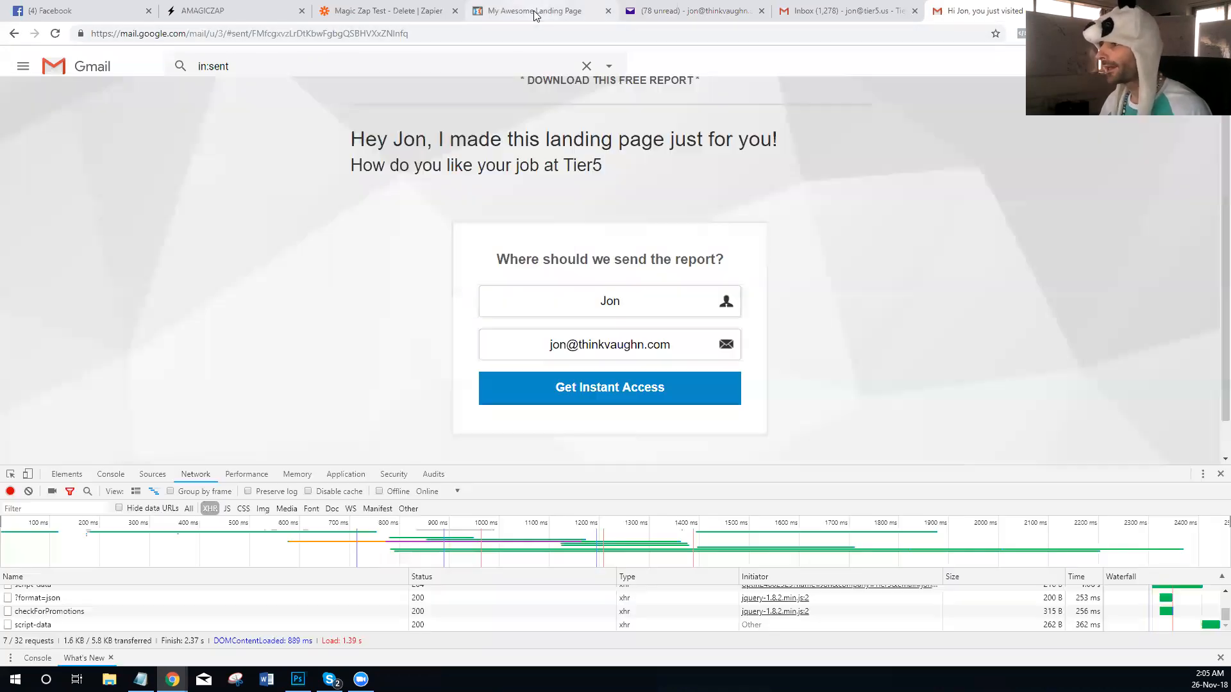
{"action": "left_click", "coordinate": [369, 33]}
{"action": "left_click", "coordinate": [368, 33]}
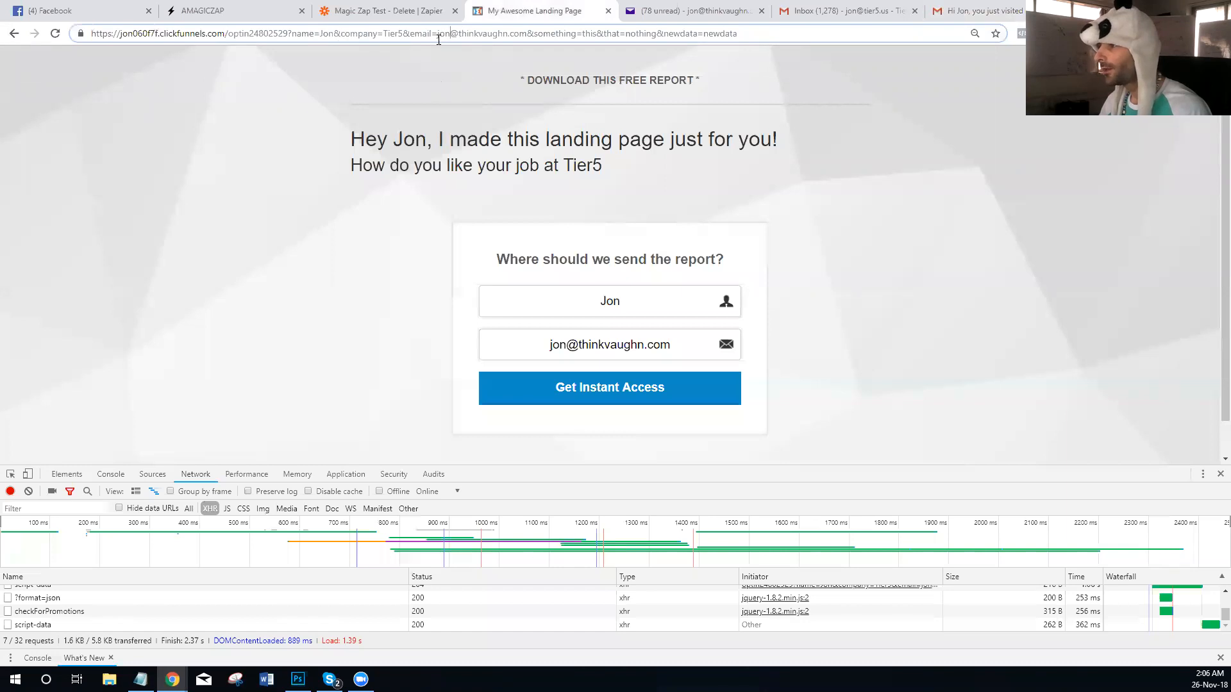
{"action": "type", "text": "wor"}
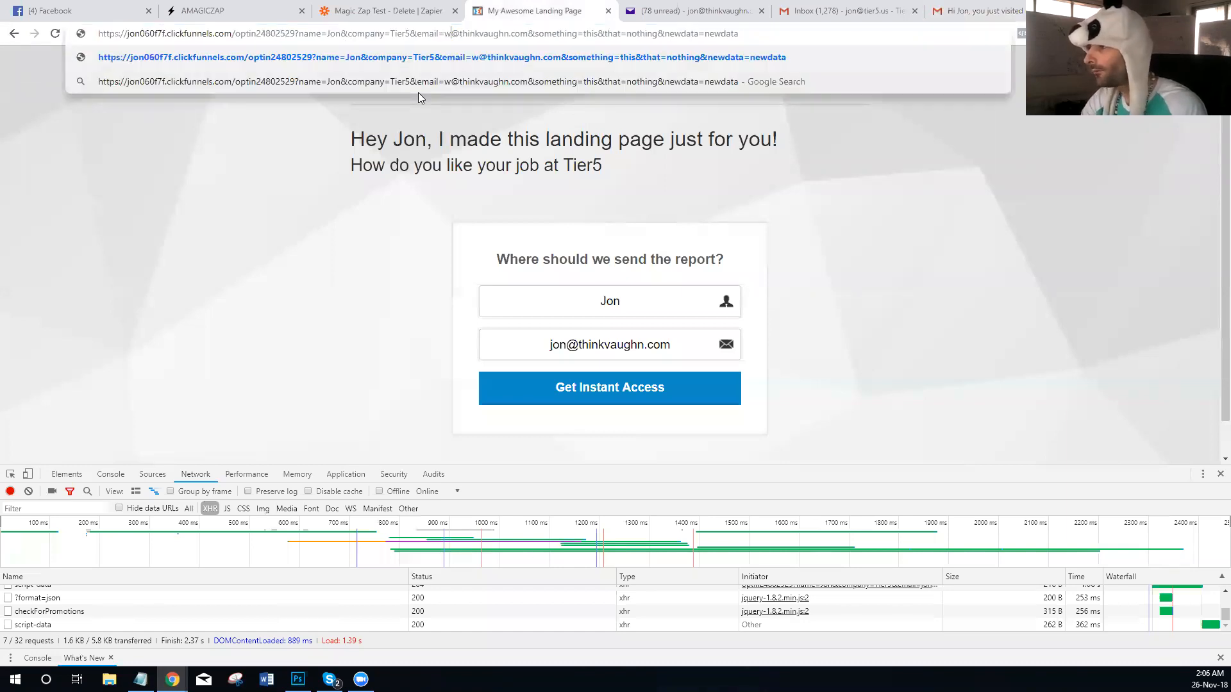
{"action": "type", "text": "k"}
{"action": "key", "text": "Return"}
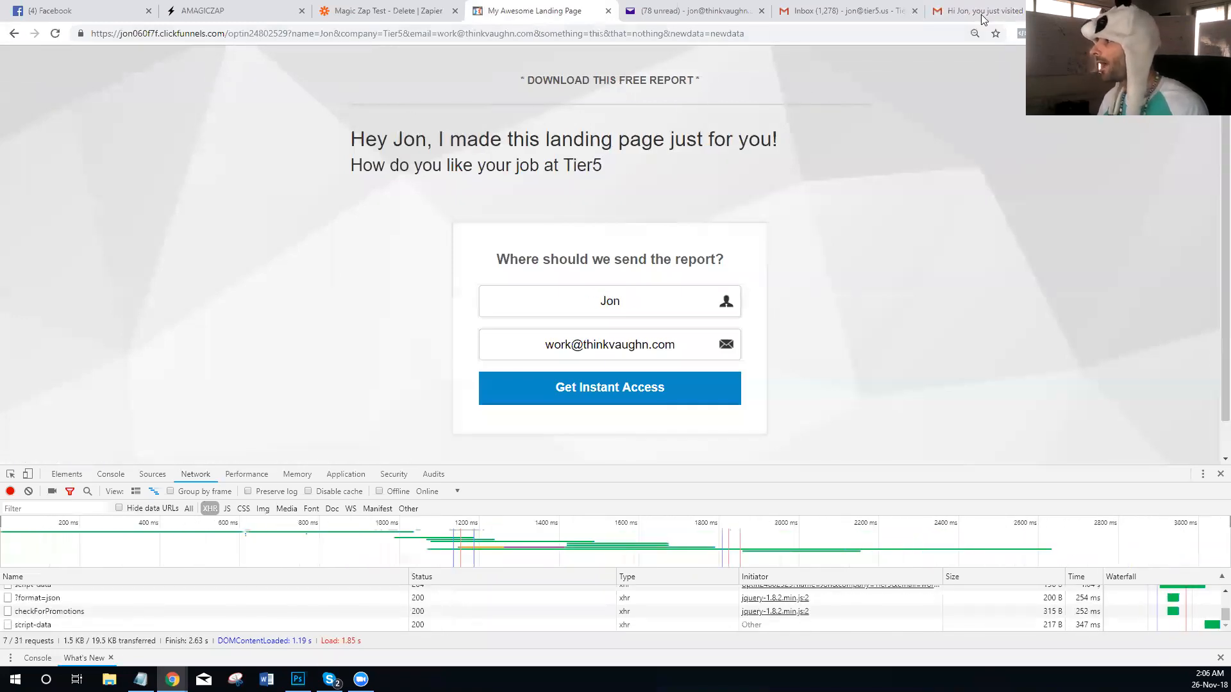
Refresh Gmail's Sent mail and examine the recipient address of the email sent to "work".
{"action": "key", "text": "ctrl+9"}
{"action": "left_click", "coordinate": [79, 209]}
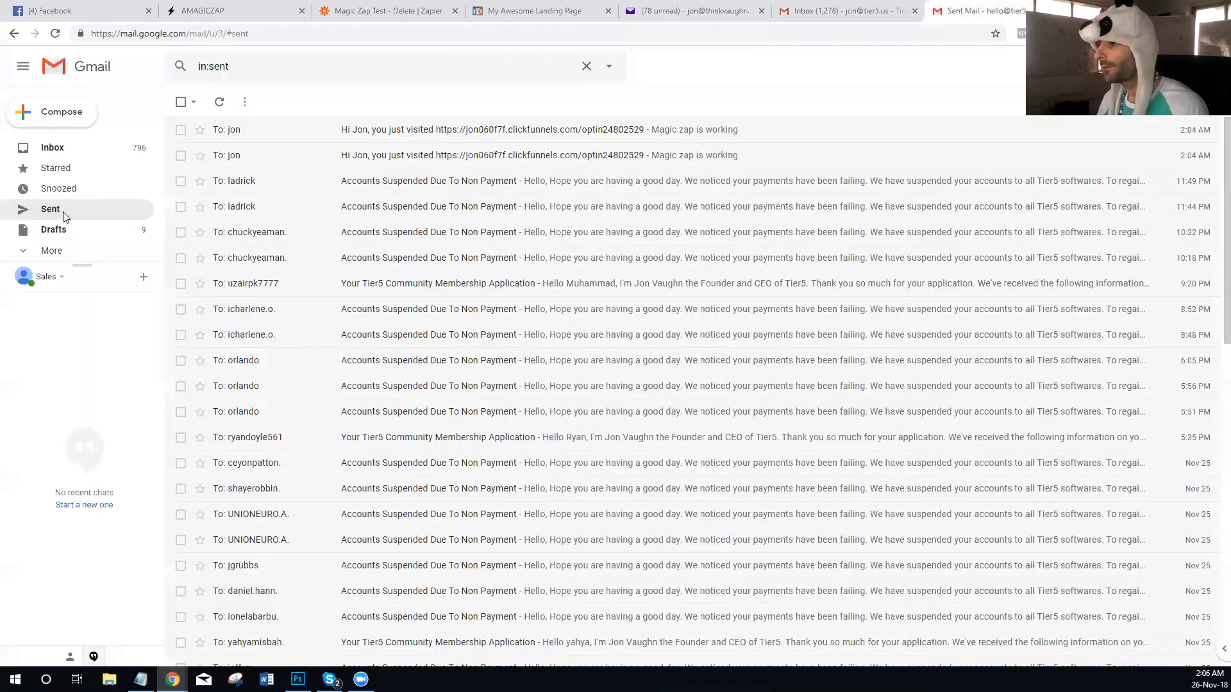
{"action": "left_click", "coordinate": [51, 217]}
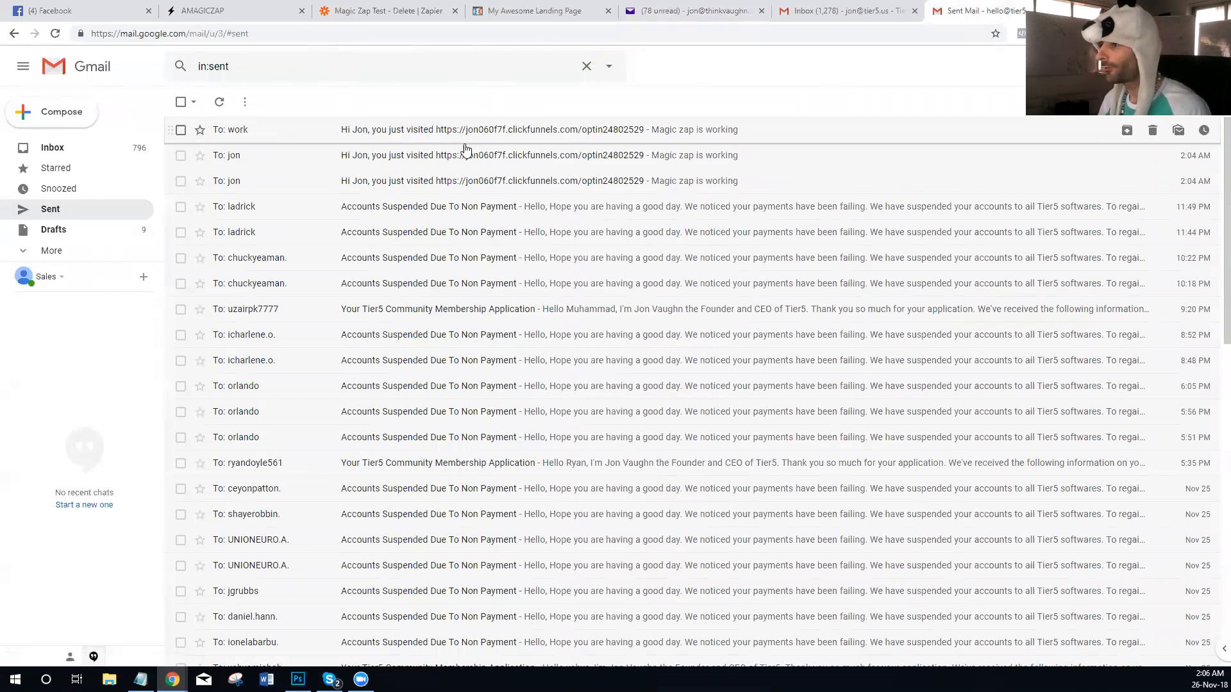
{"action": "left_click", "coordinate": [393, 129]}
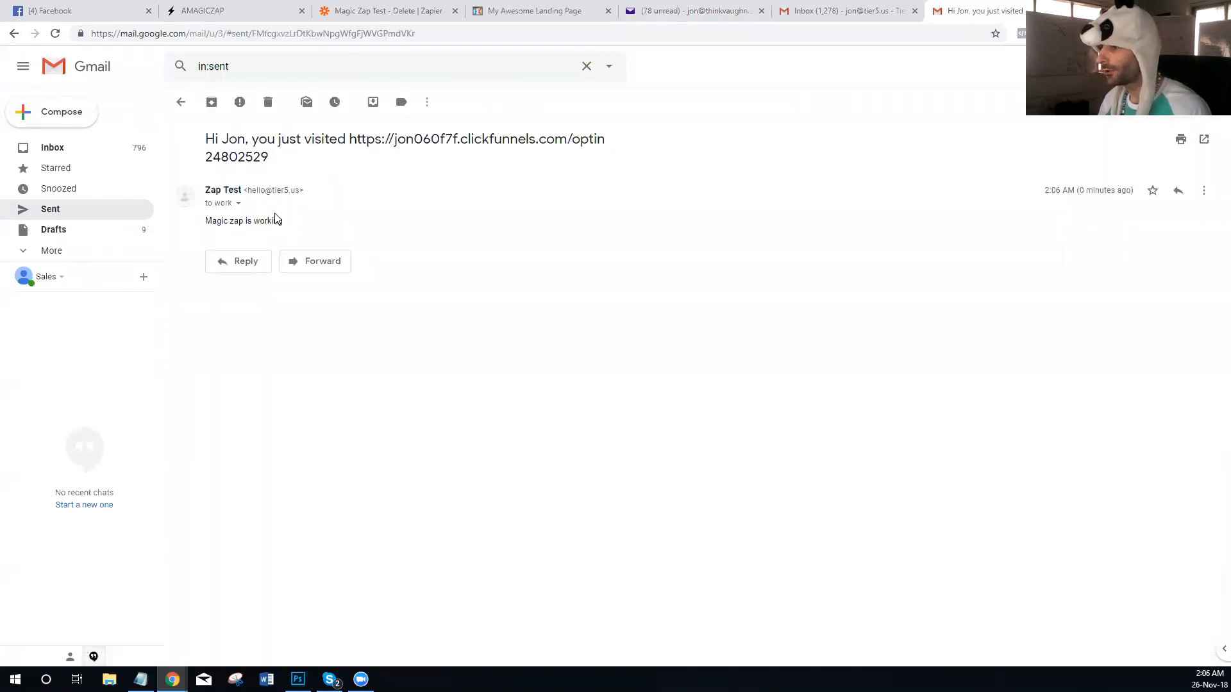
{"action": "left_click", "coordinate": [238, 204]}
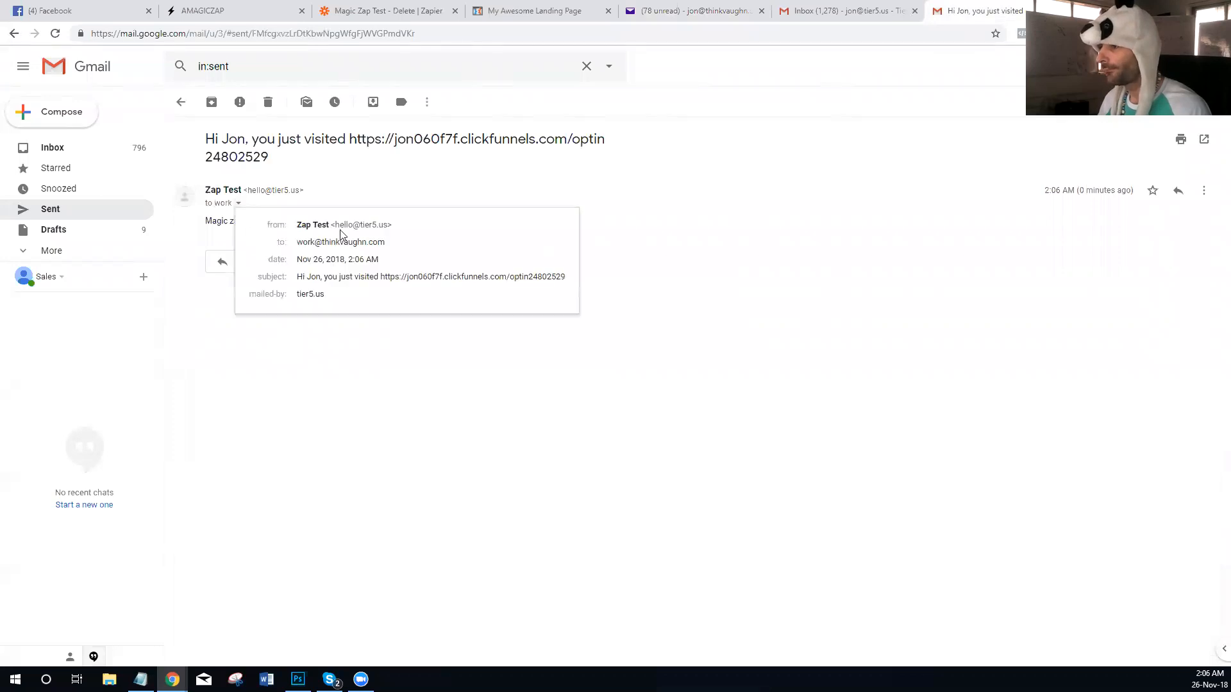
{"action": "left_click_drag", "start_coordinate": [403, 243], "coordinate": [292, 243]}
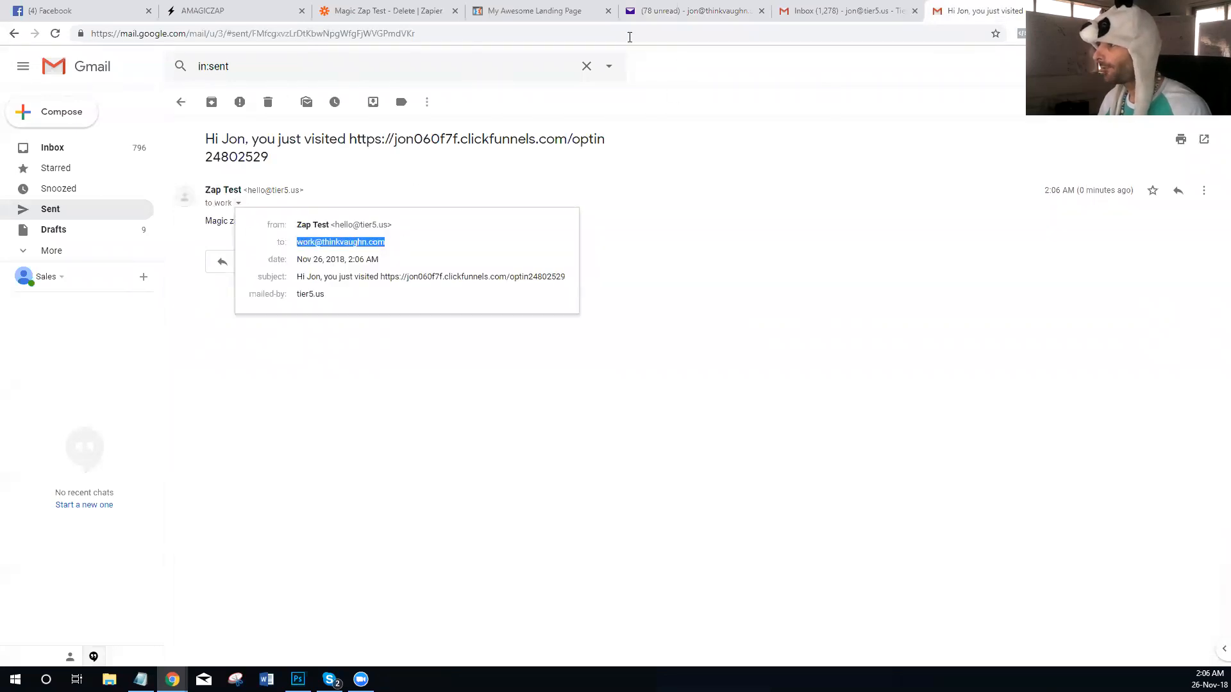
Change the part before the @ in the landing page URL's email parameter to "info" and load the page.
{"action": "left_click", "coordinate": [546, 11]}
{"action": "double_click", "coordinate": [446, 32]}
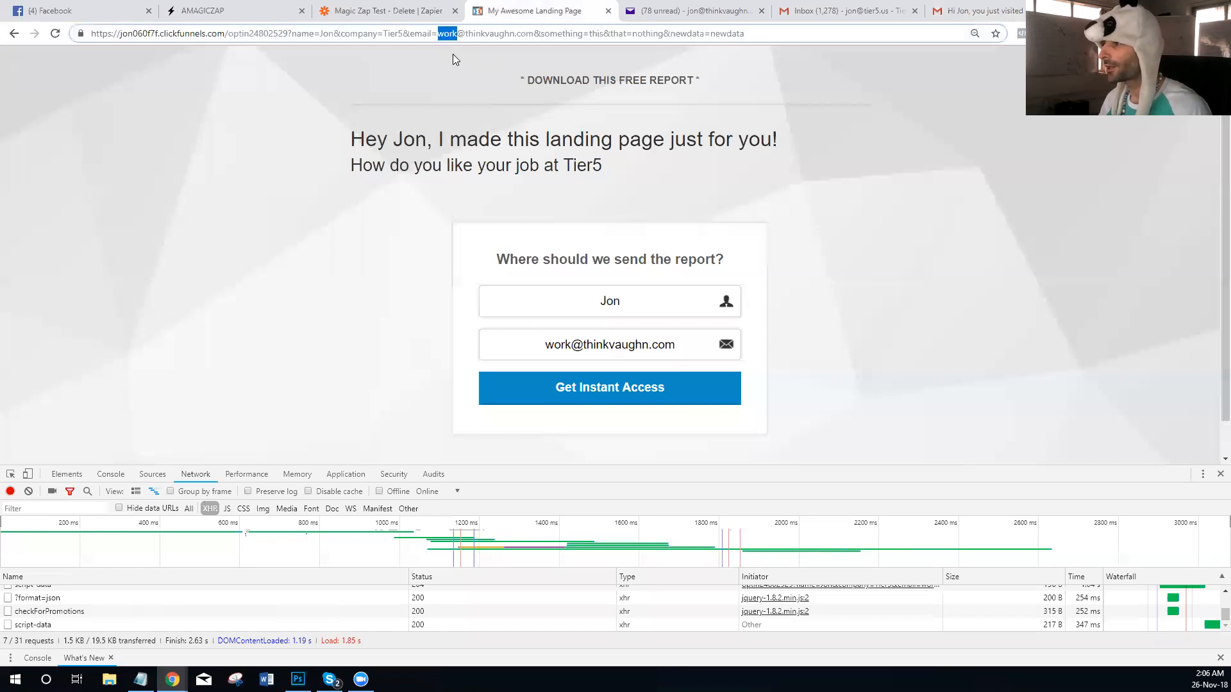
{"action": "type", "text": "info"}
{"action": "key", "text": "Return"}
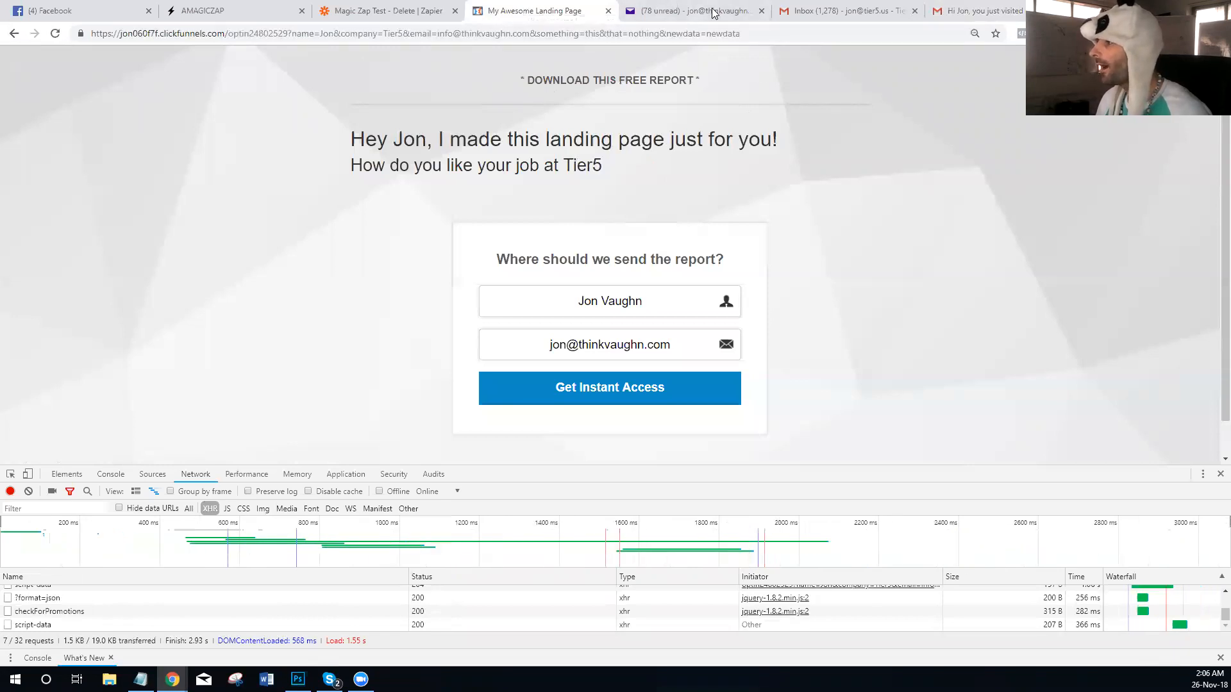
Refresh Gmail's Sent mail and examine the recipient details of the email sent to "info".
{"action": "left_click", "coordinate": [984, 13]}
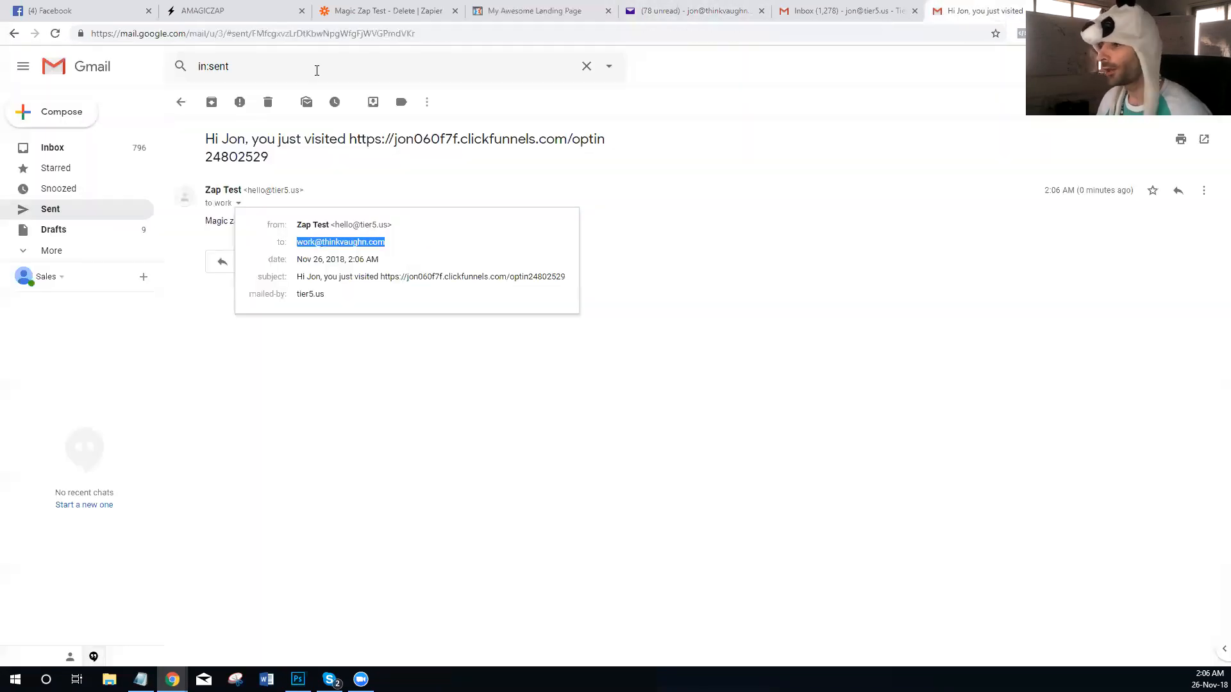
{"action": "left_click", "coordinate": [46, 210]}
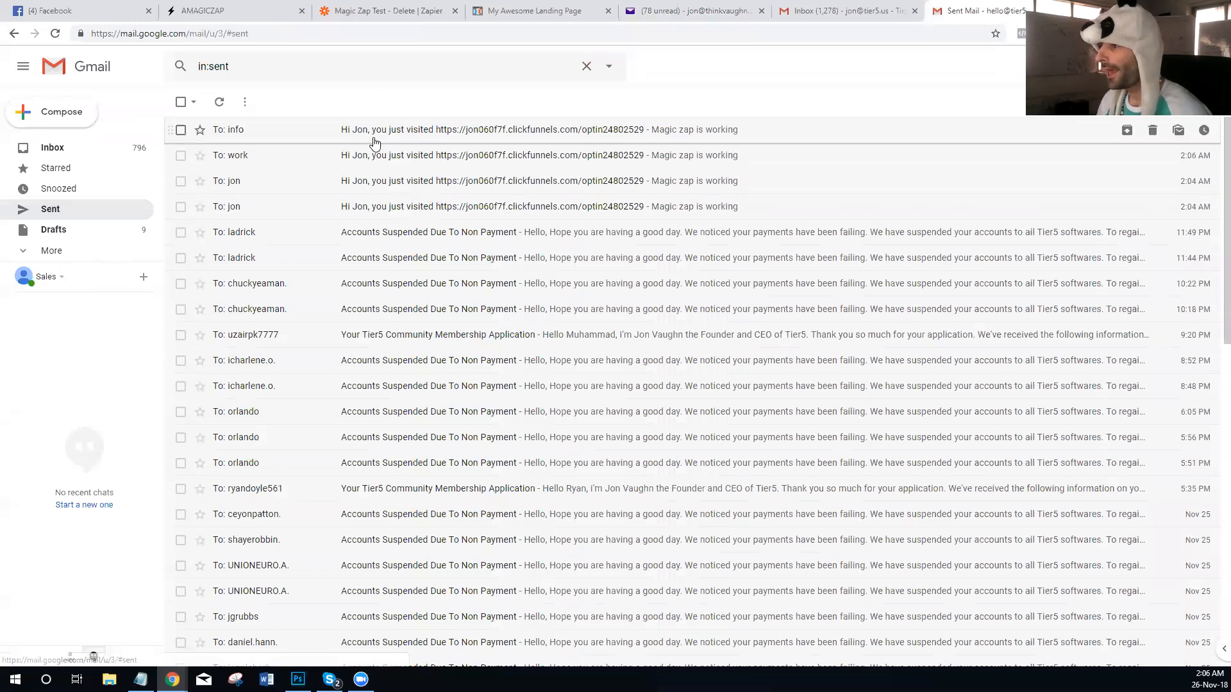
{"action": "left_click", "coordinate": [352, 135]}
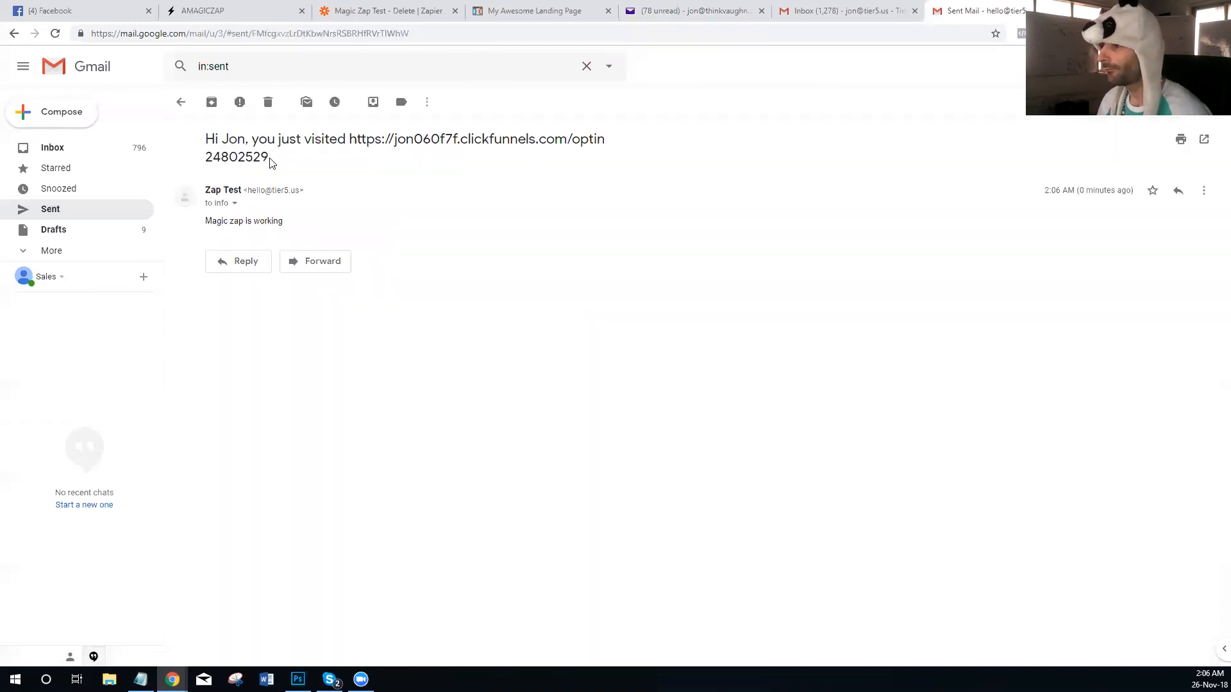
{"action": "left_click", "coordinate": [234, 205]}
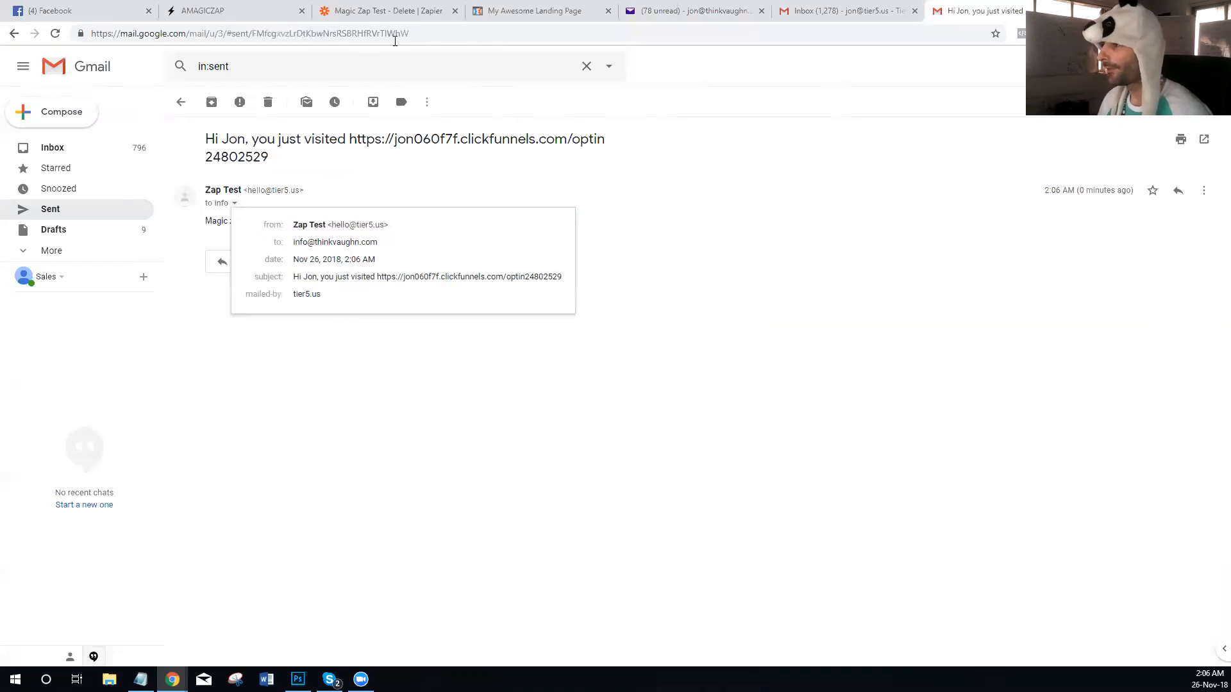
Switch to the Yahoo mailbox, refresh the inbox and read the older of today's Zap Test emails.
{"action": "left_click", "coordinate": [669, 12]}
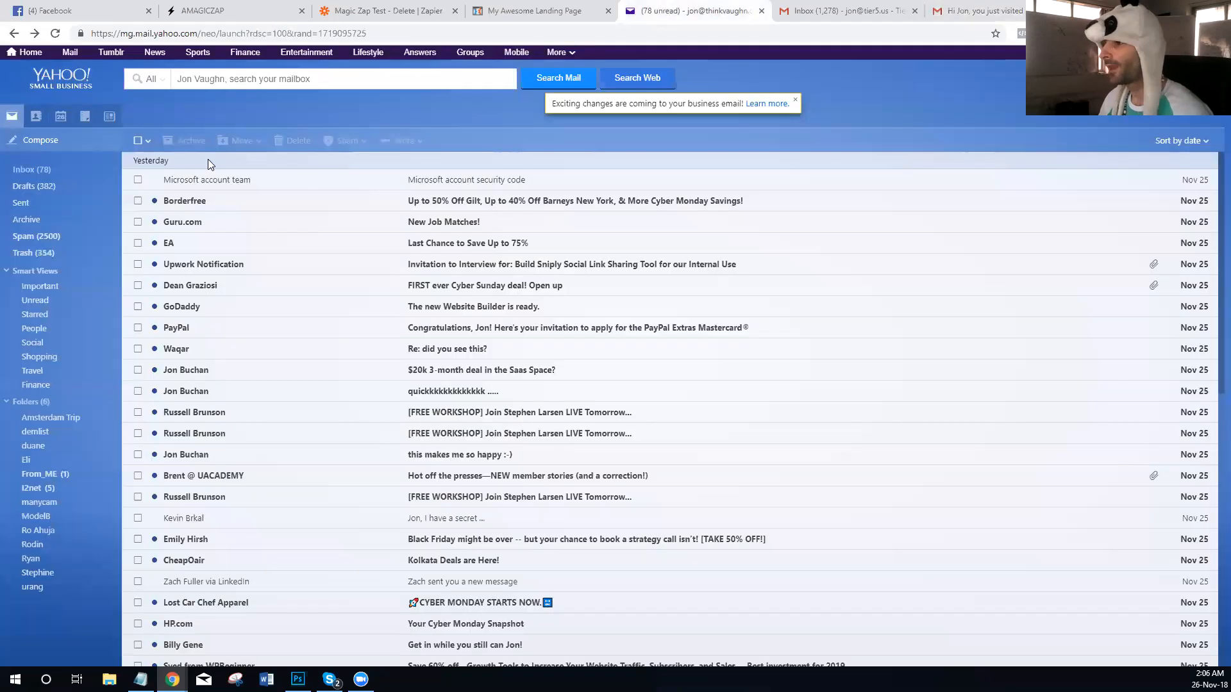
{"action": "left_click", "coordinate": [38, 173]}
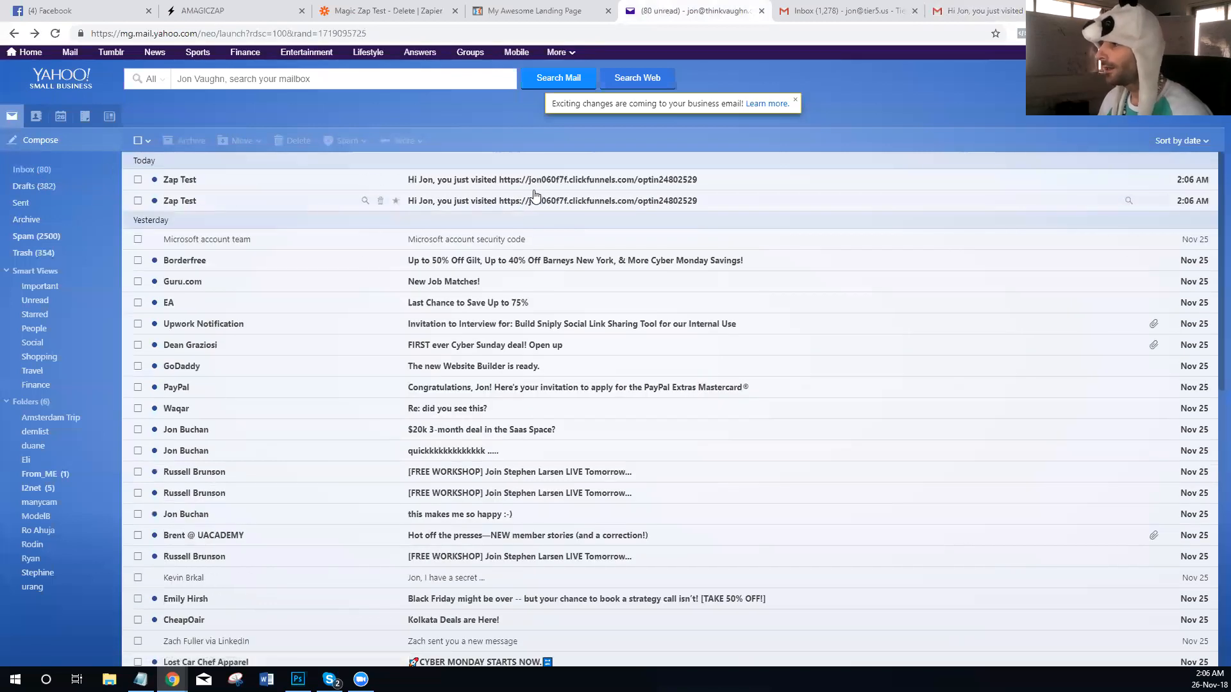
{"action": "left_click", "coordinate": [508, 201]}
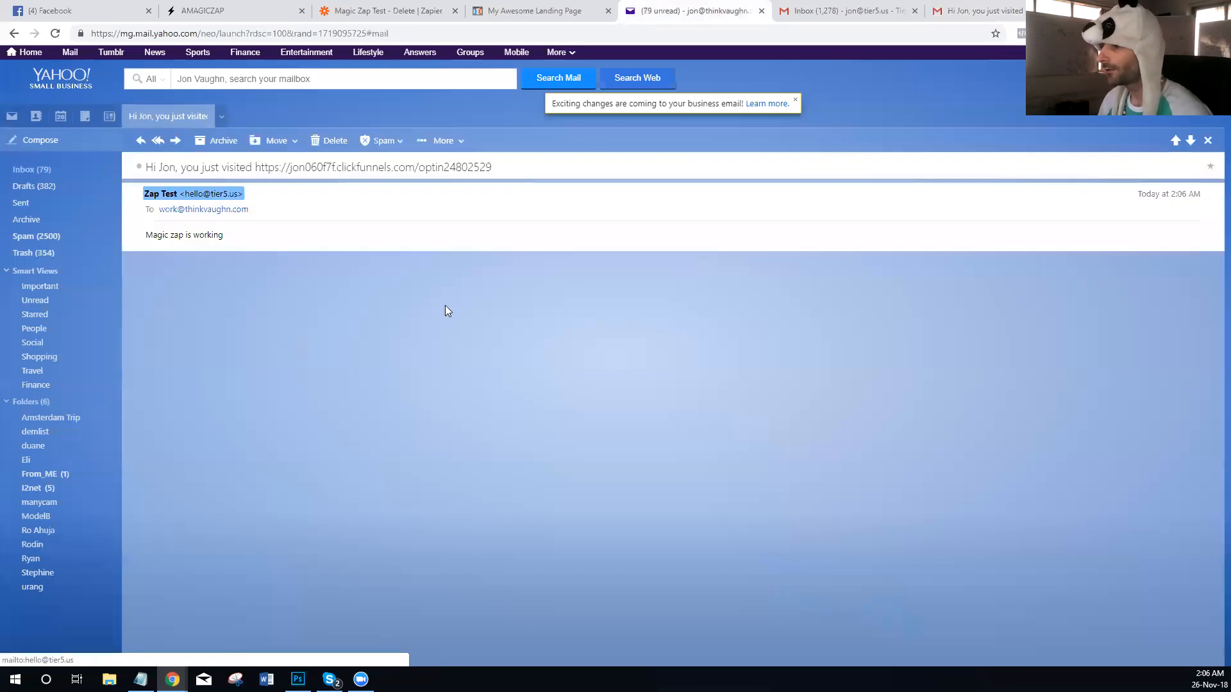
{"action": "left_click_drag", "start_coordinate": [146, 168], "coordinate": [229, 168]}
Delete both of today's Zap Test emails from the Yahoo inbox.
{"action": "left_click", "coordinate": [34, 171]}
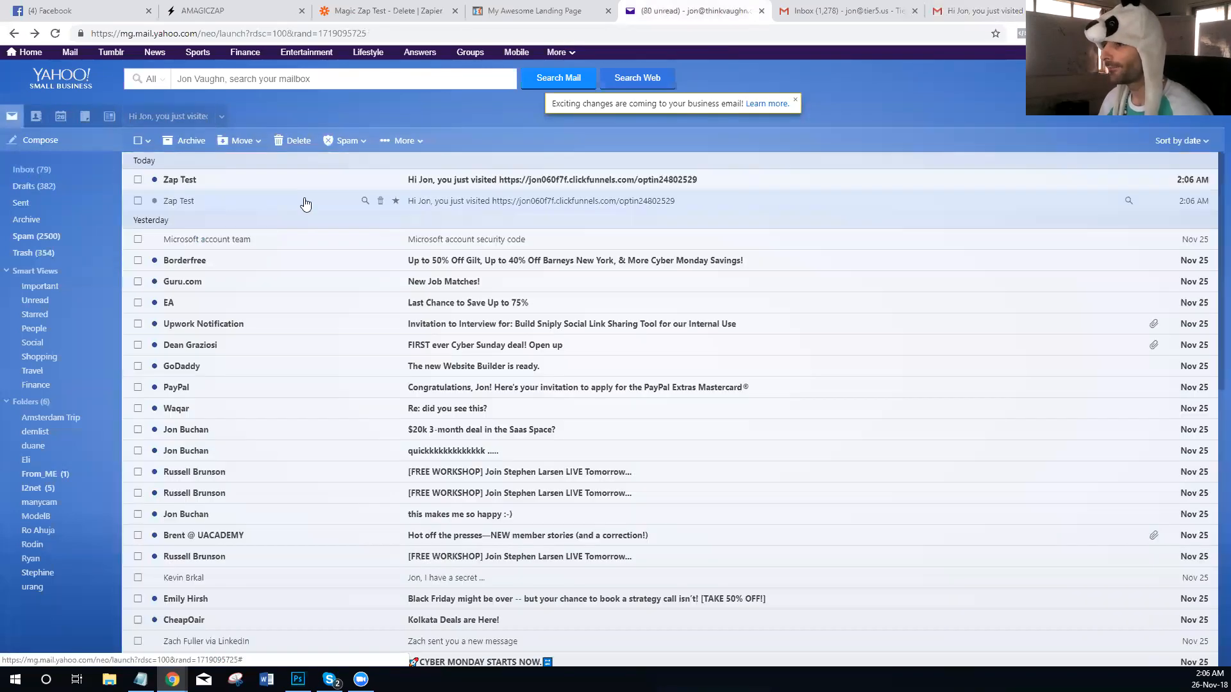
{"action": "left_click", "coordinate": [138, 200]}
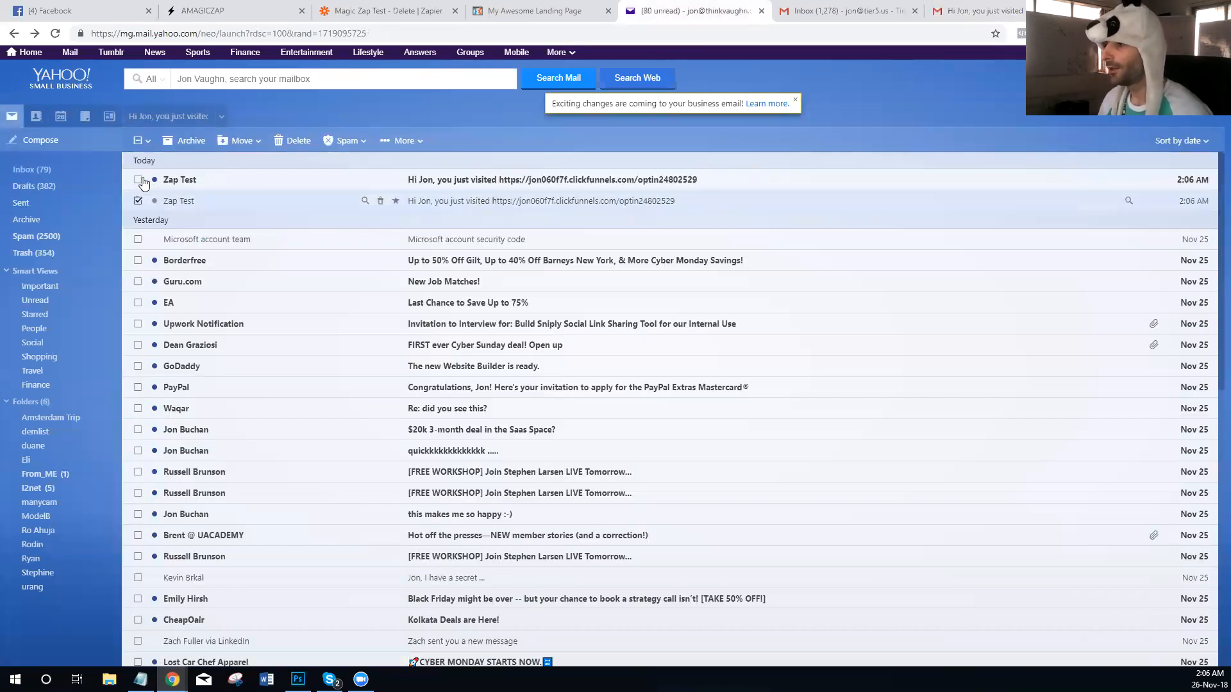
{"action": "left_click", "coordinate": [138, 180]}
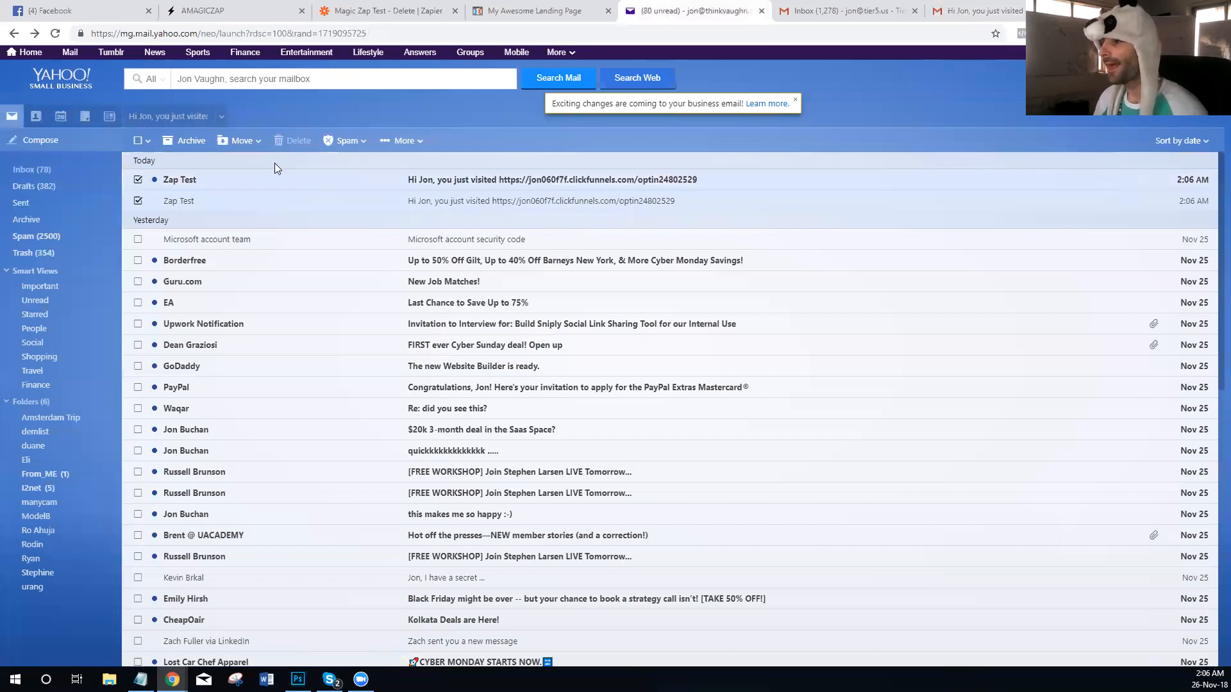
{"action": "key", "text": "Delete"}
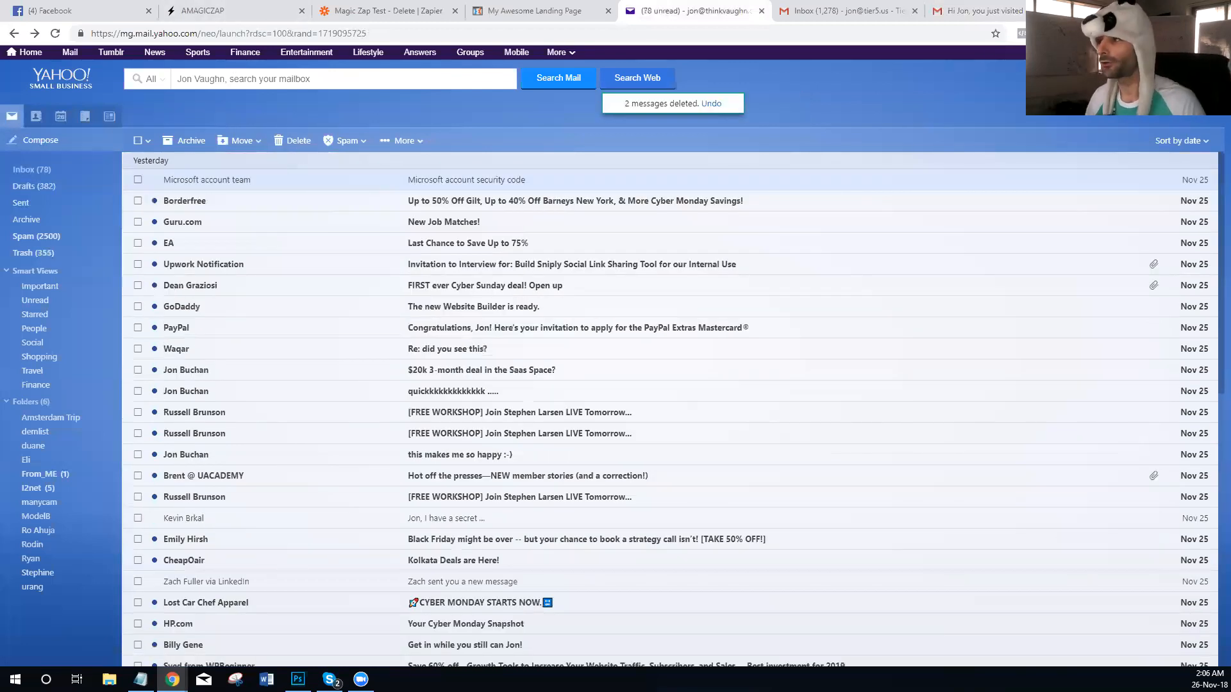
Reload the AMAGICZAP zap list, and review the Zapier trigger's Zap Name option and test samples.
{"action": "left_click", "coordinate": [240, 13]}
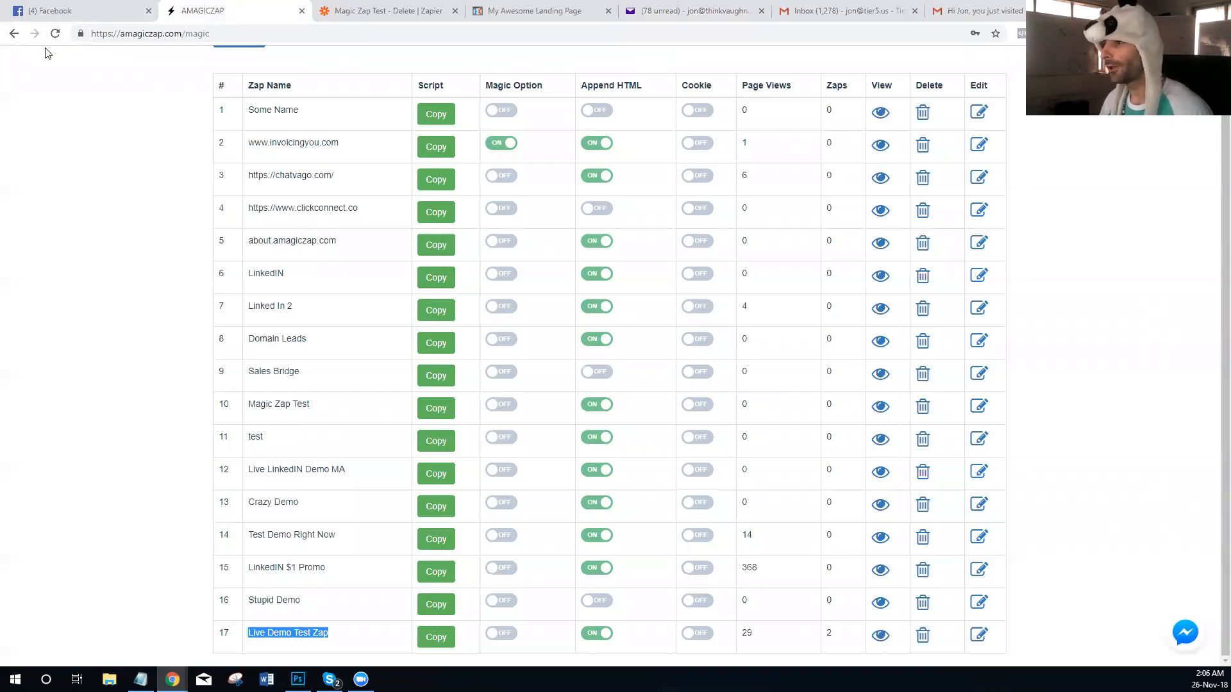
{"action": "left_click", "coordinate": [57, 34]}
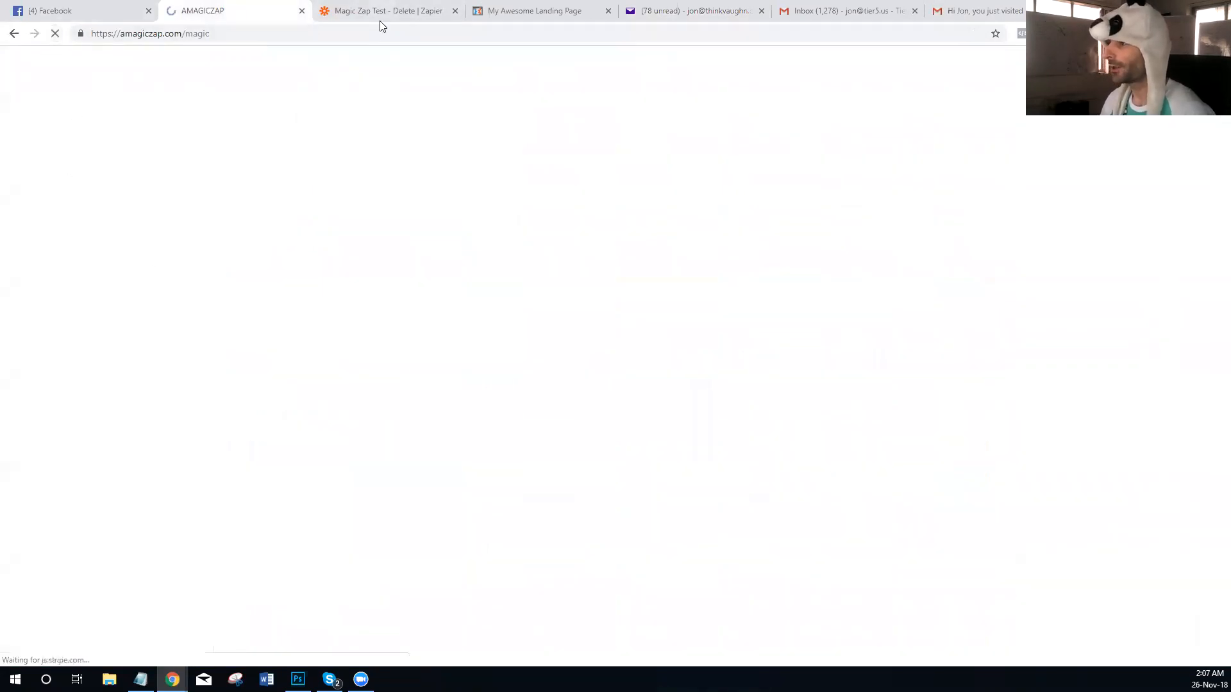
{"action": "left_click", "coordinate": [380, 15]}
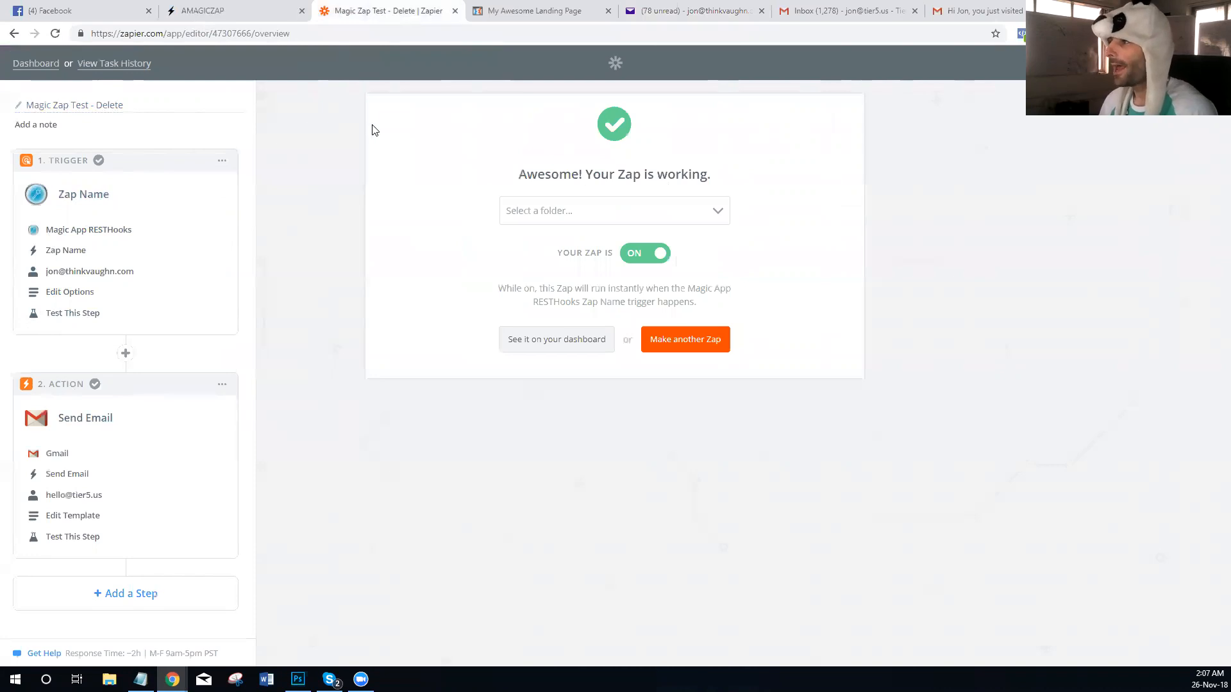
{"action": "left_click", "coordinate": [70, 293]}
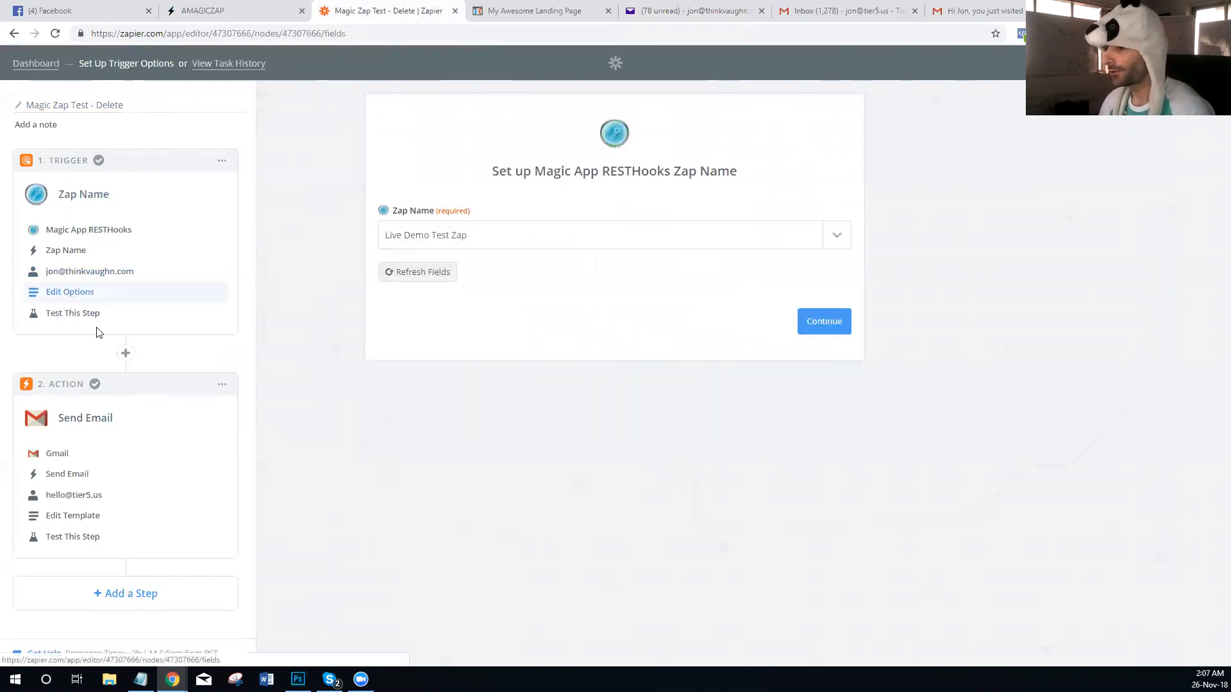
{"action": "left_click", "coordinate": [76, 312]}
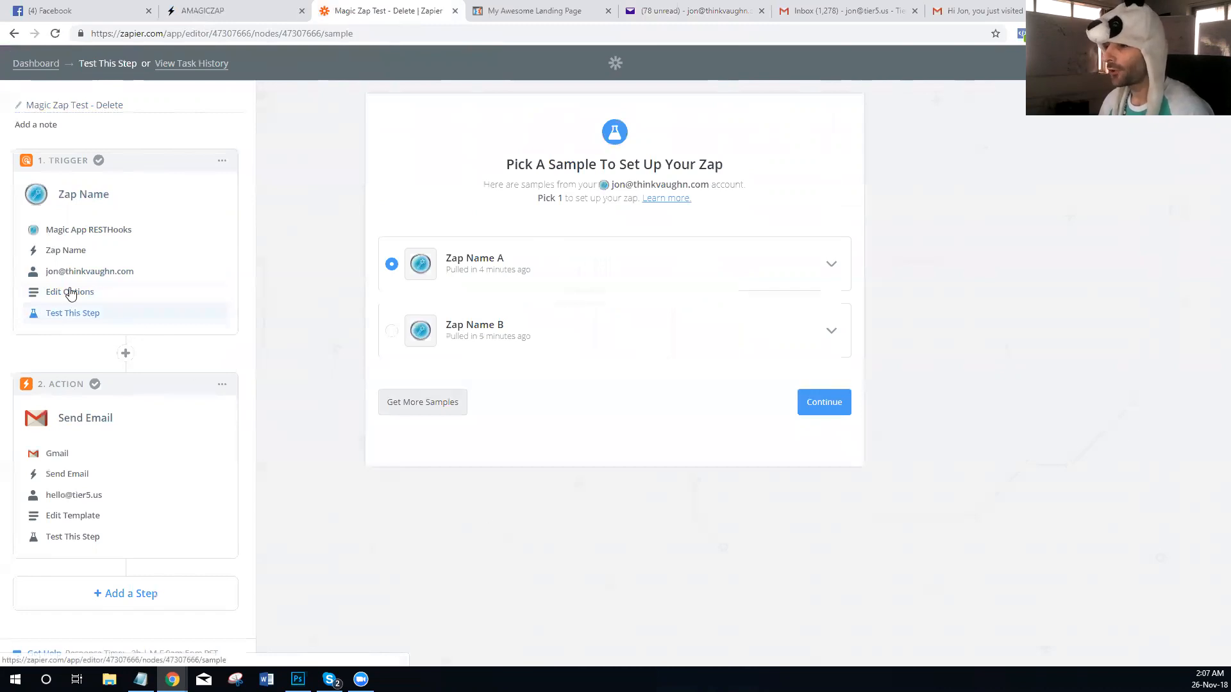
Highlight the query parameters in the landing page URL and return to the zap in the Zapier editor.
{"action": "left_click", "coordinate": [536, 11]}
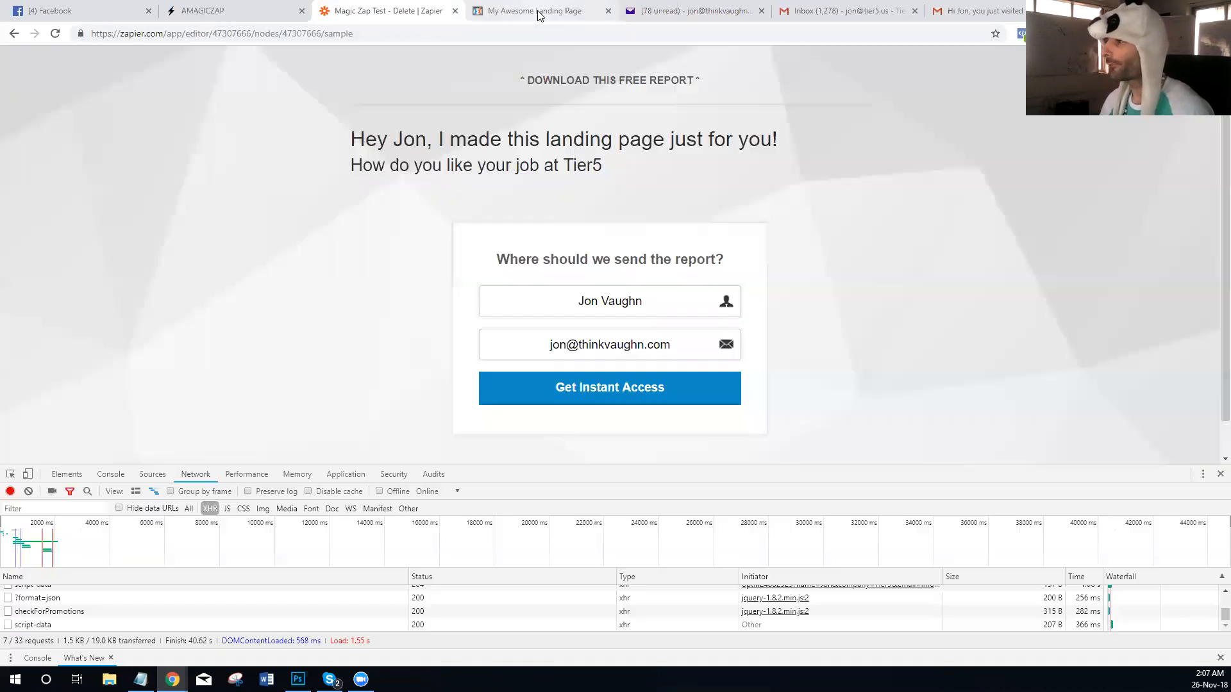
{"action": "left_click_drag", "start_coordinate": [305, 37], "coordinate": [634, 33]}
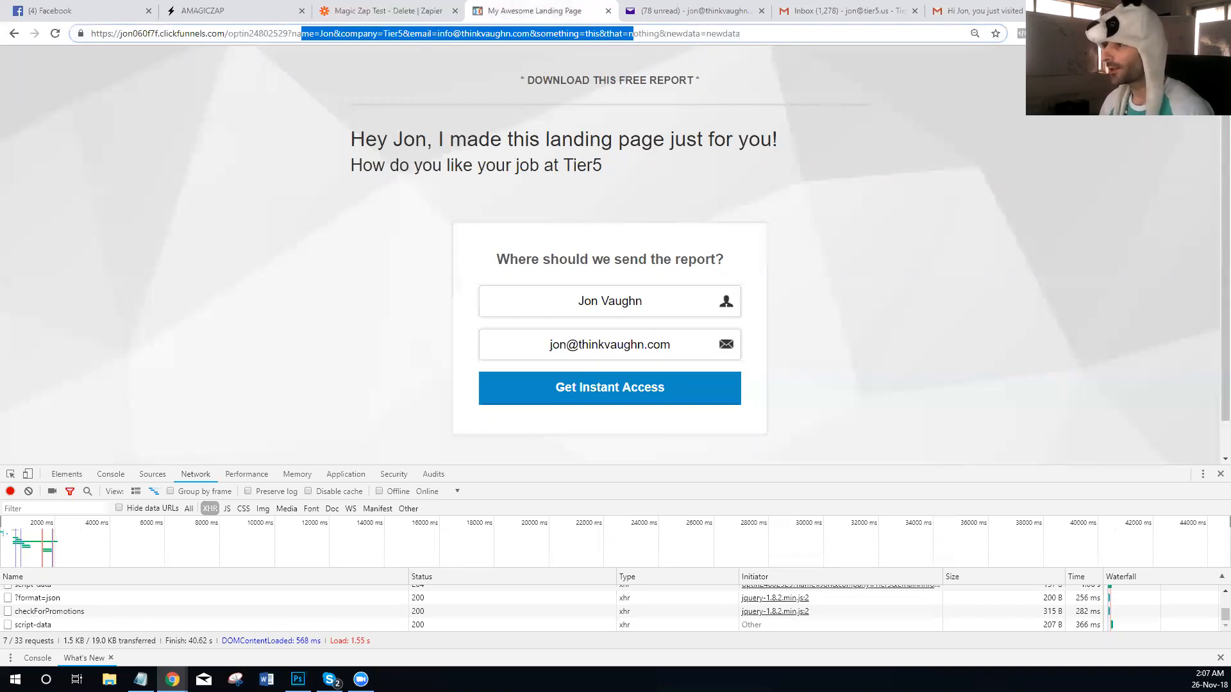
{"action": "left_click", "coordinate": [404, 13]}
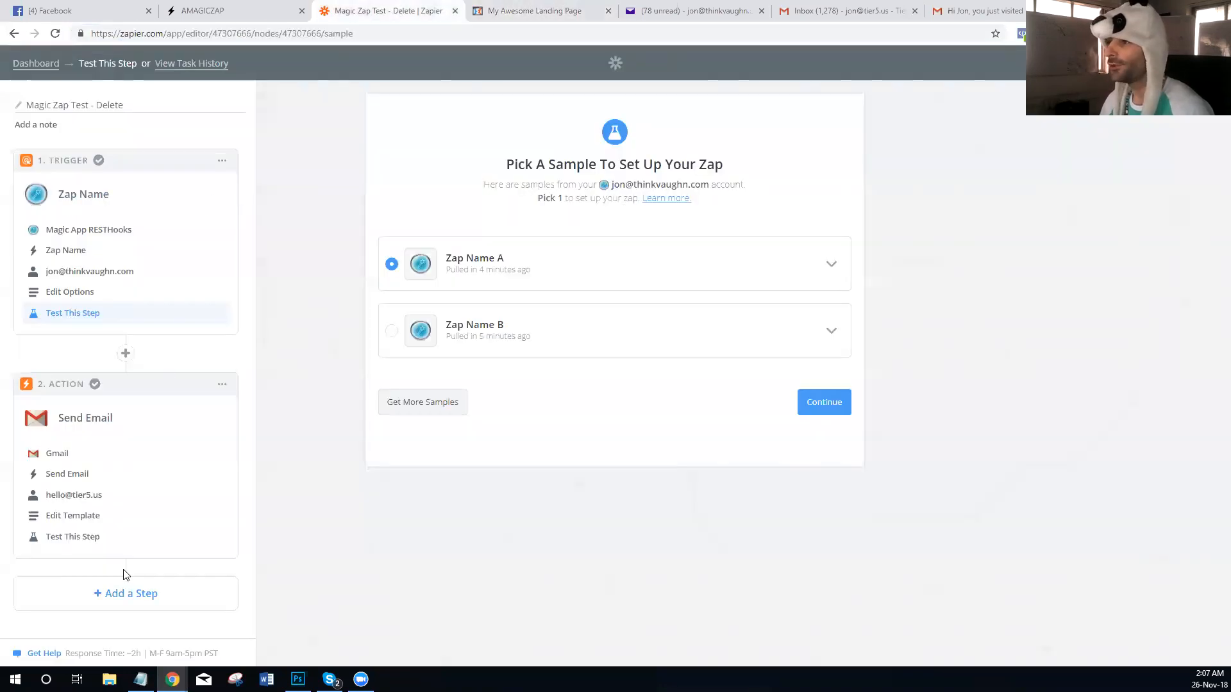